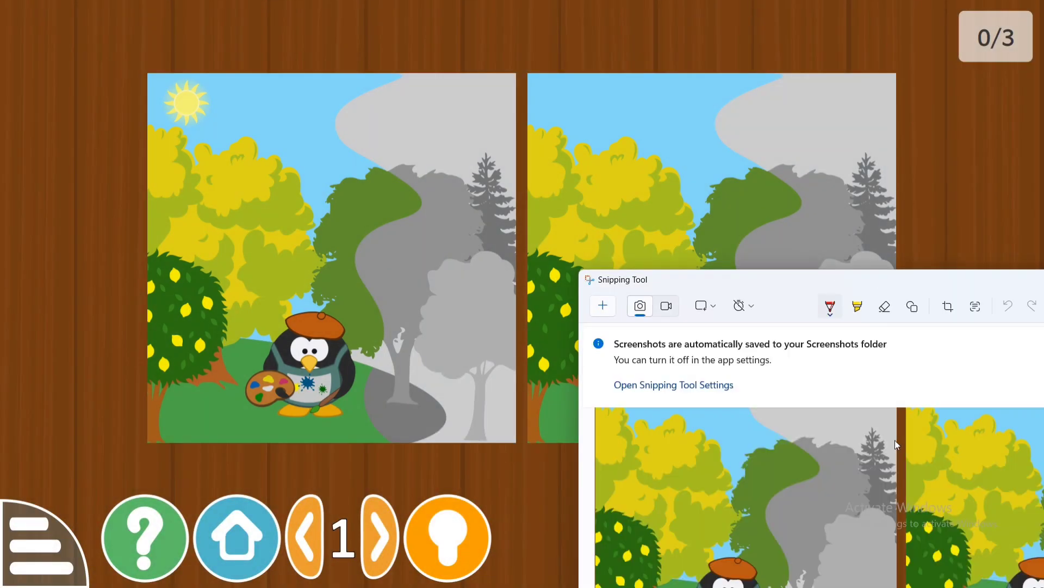
Save the captured screenshot of both scenes as a PNG named "pic bear" in the Pictures folder on the desktop.
key("ctrl+s")
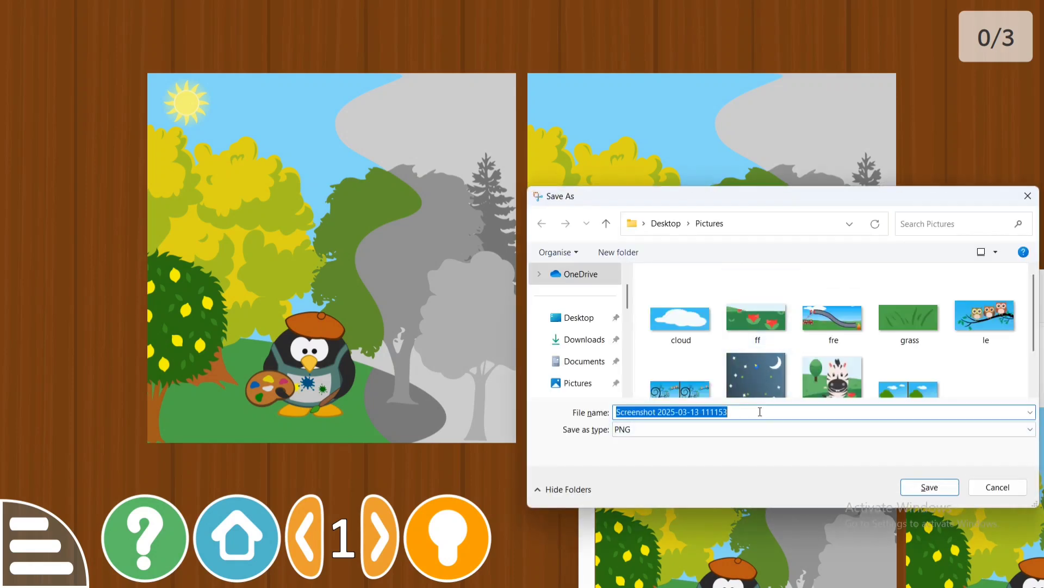
type("pic")
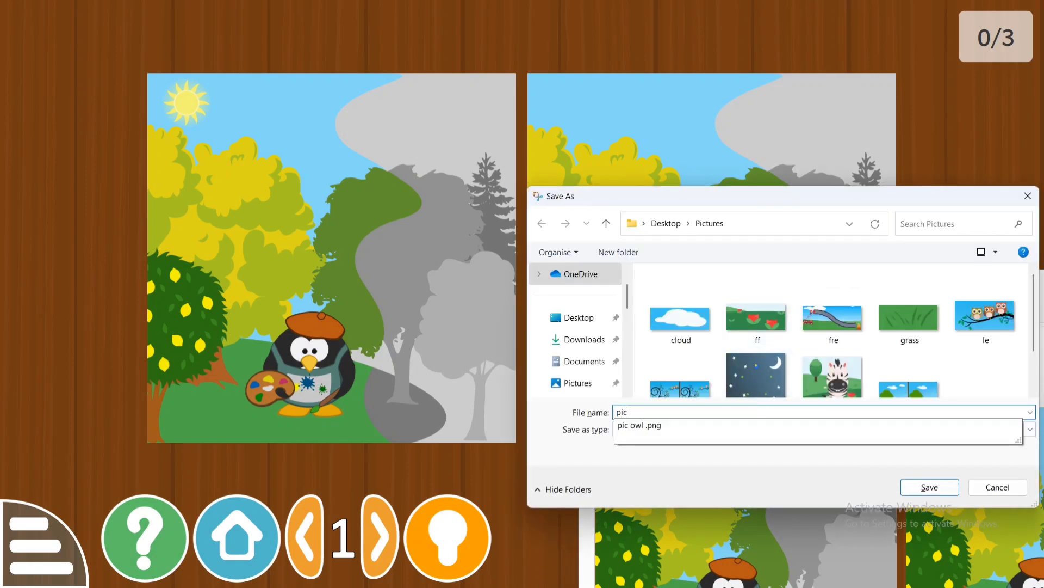
type(" bear")
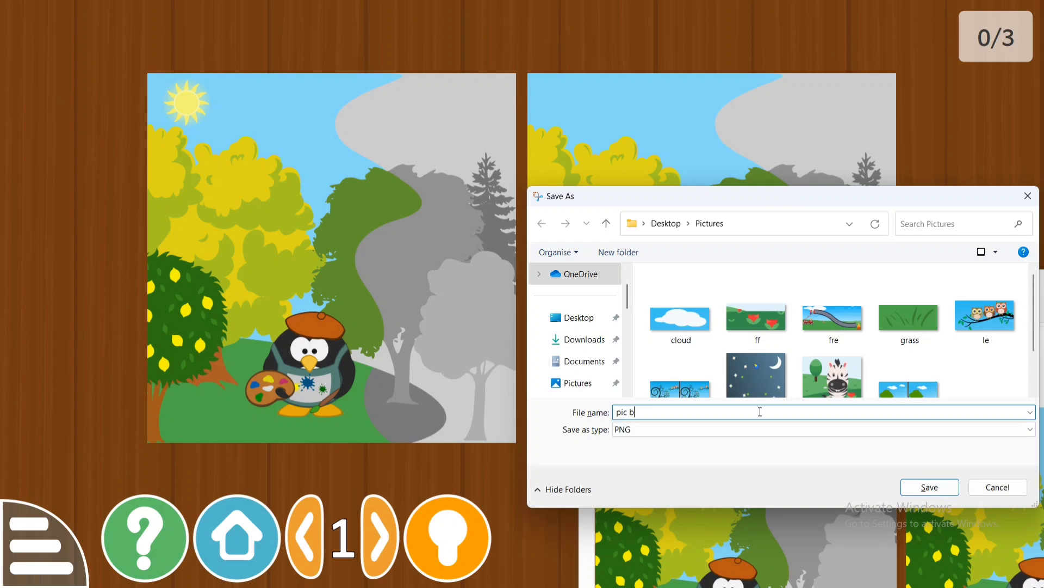
left_click(928, 488)
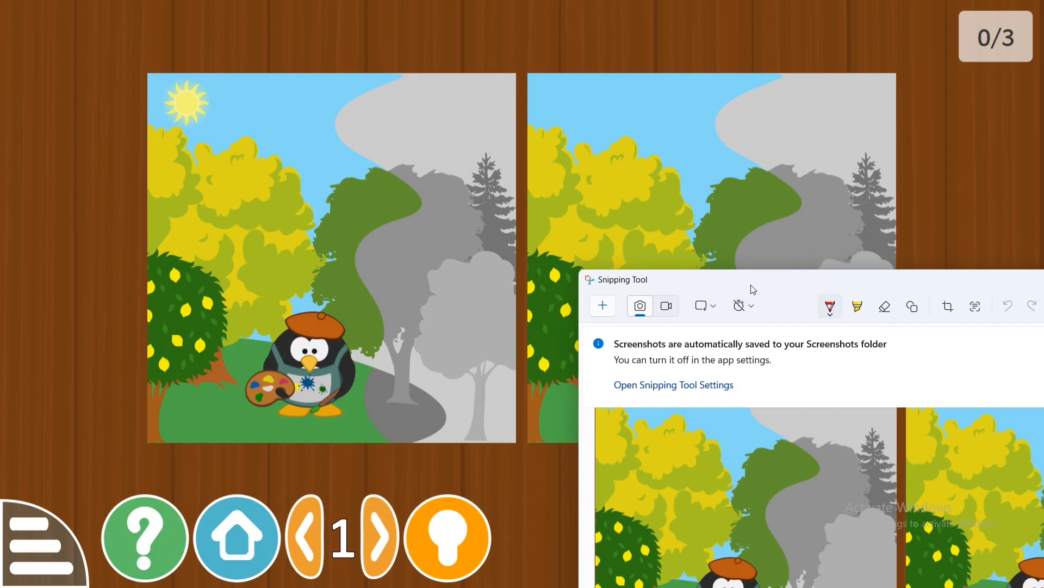
Capture a rectangular snip of the sun in the first scene and save it as "sun" in the Pictures folder.
left_click(603, 306)
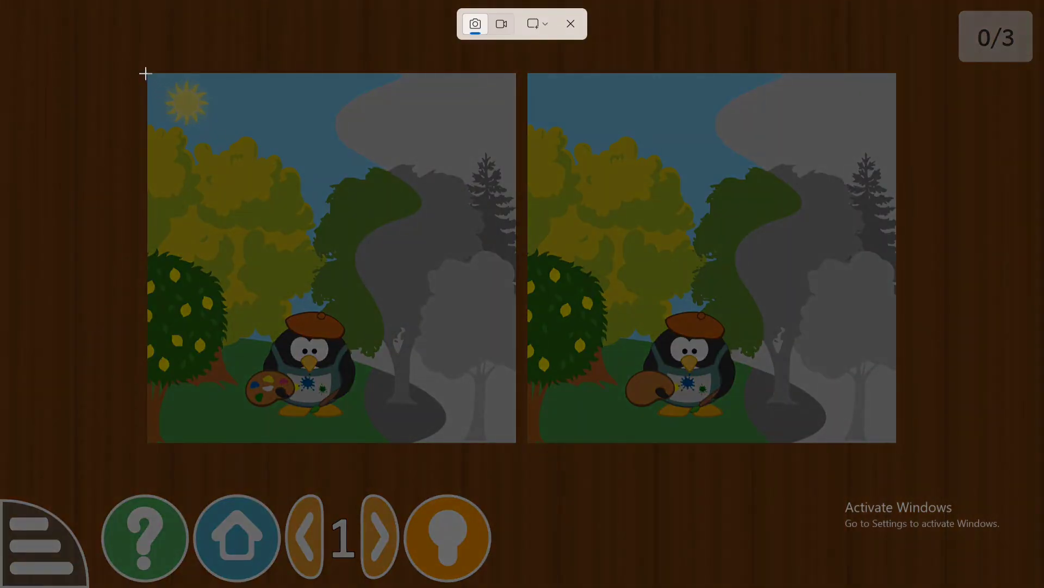
left_click_drag(145, 73, 226, 127)
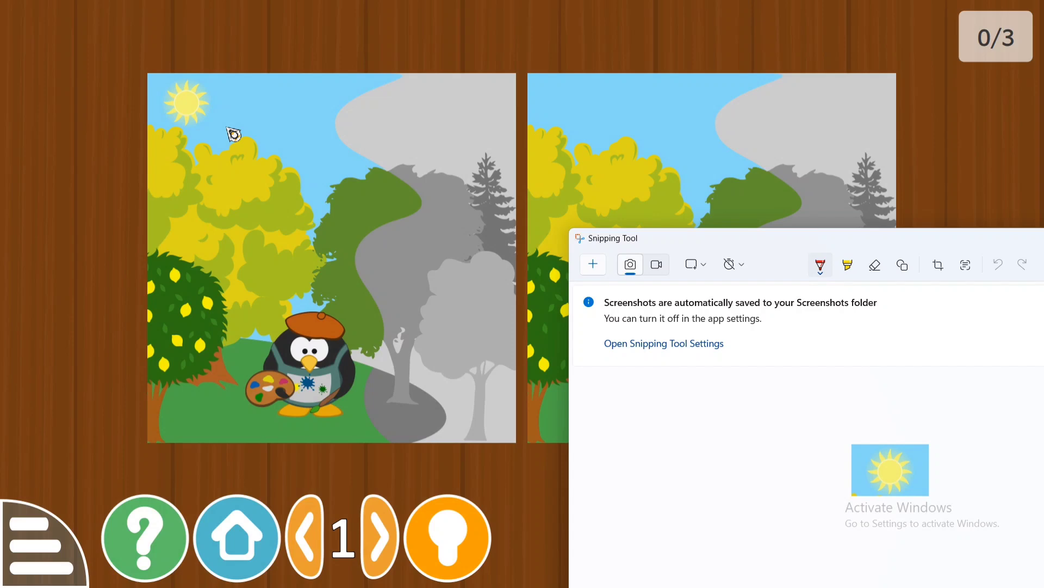
key("ctrl+s")
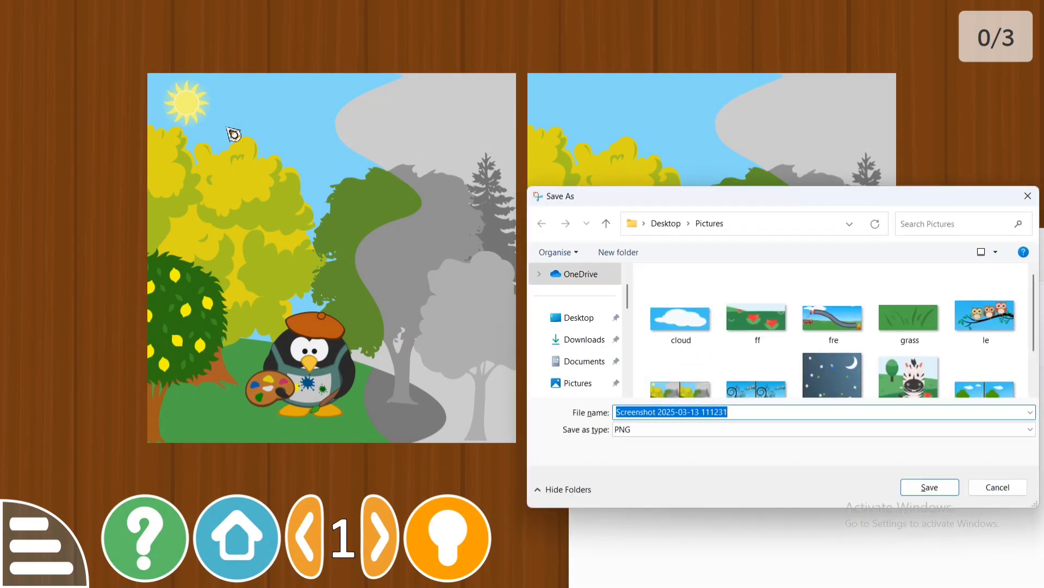
type("sun")
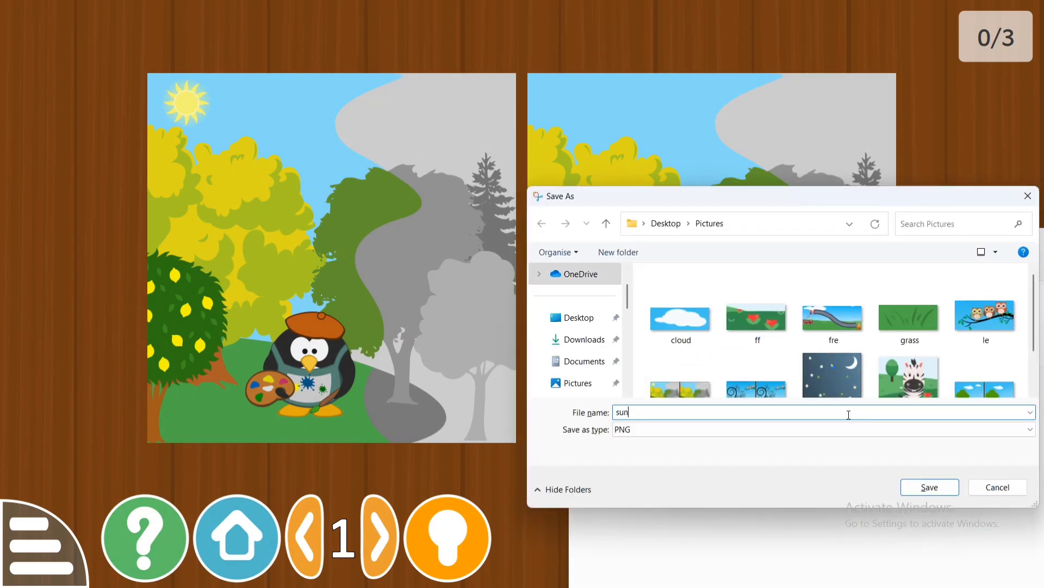
left_click(931, 487)
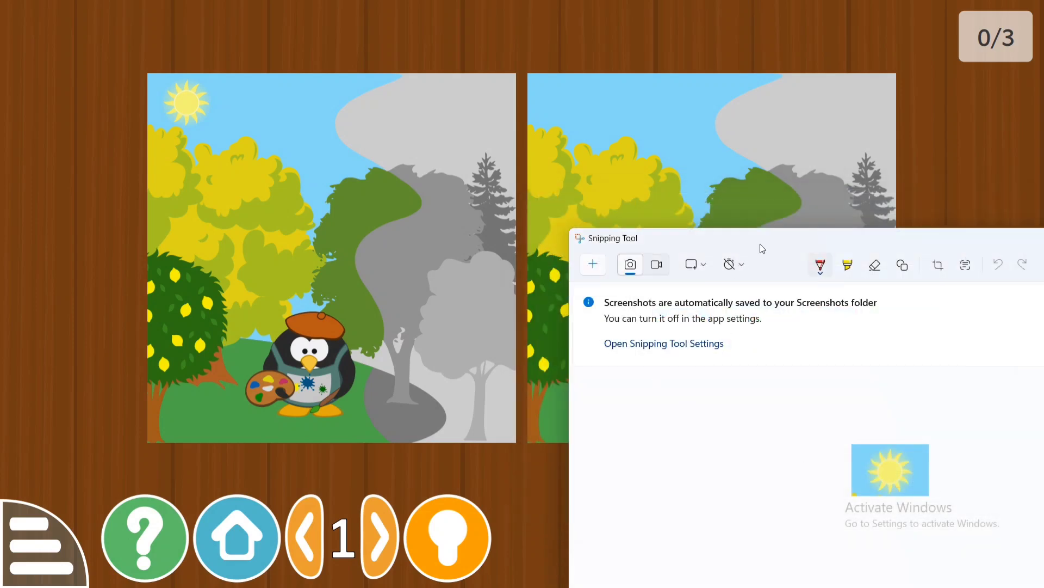
Capture a rectangular snip of the lemon tree in the first scene and save it as "tree2".
left_click_drag(761, 240, 716, 469)
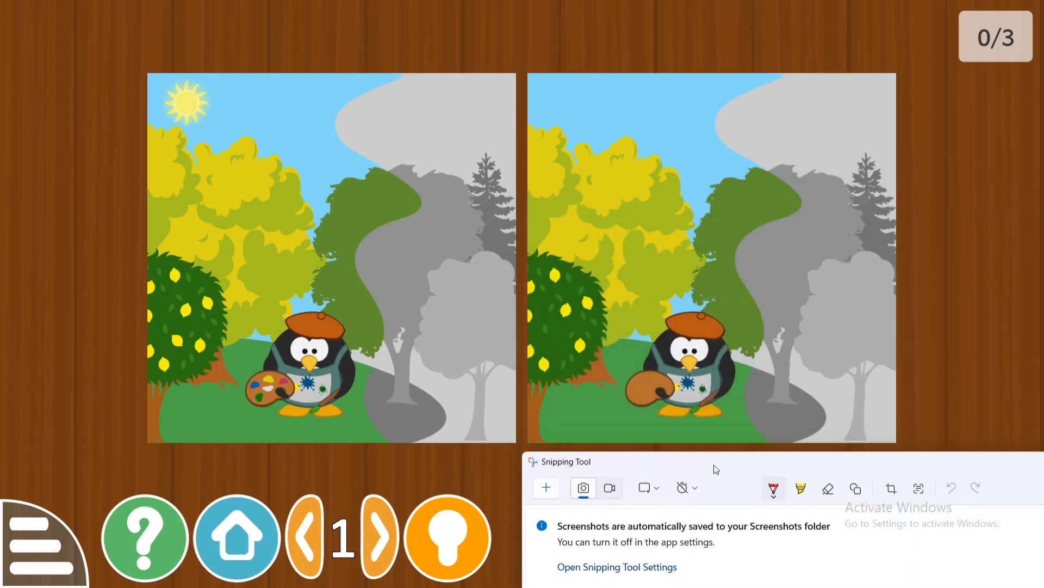
left_click(547, 490)
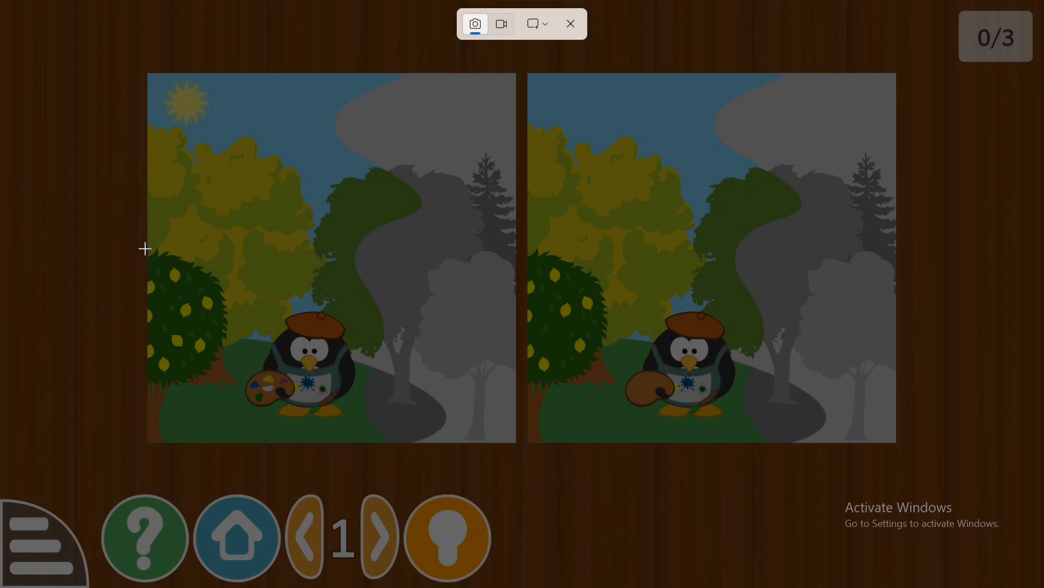
left_click_drag(145, 248, 245, 443)
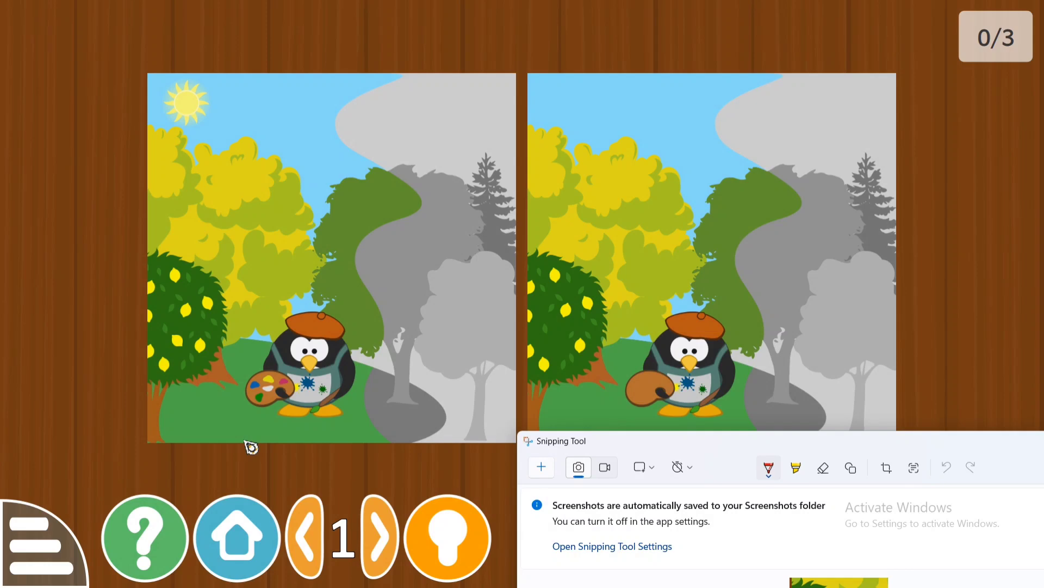
key("ctrl+s")
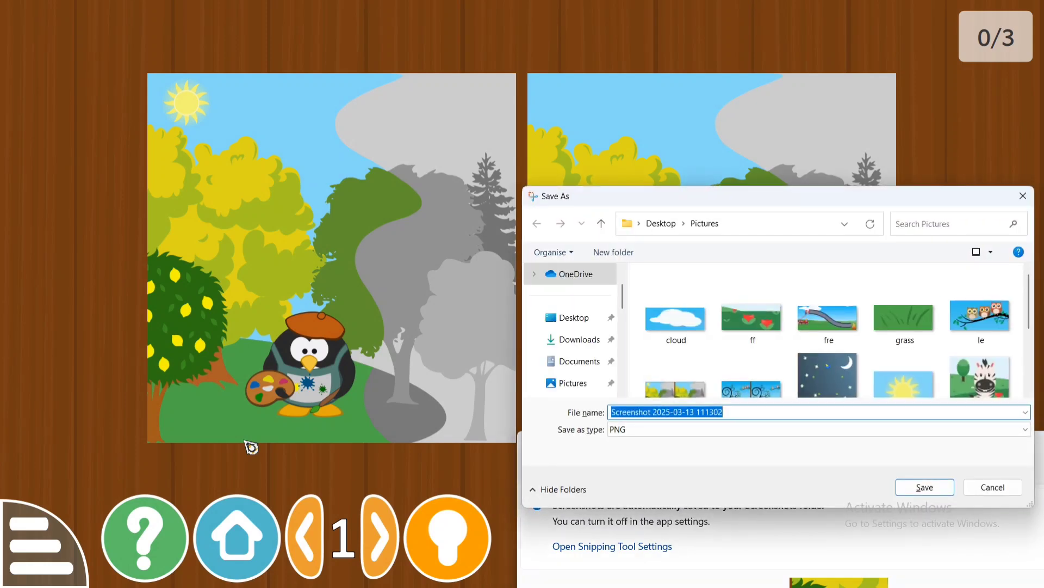
type("tree")
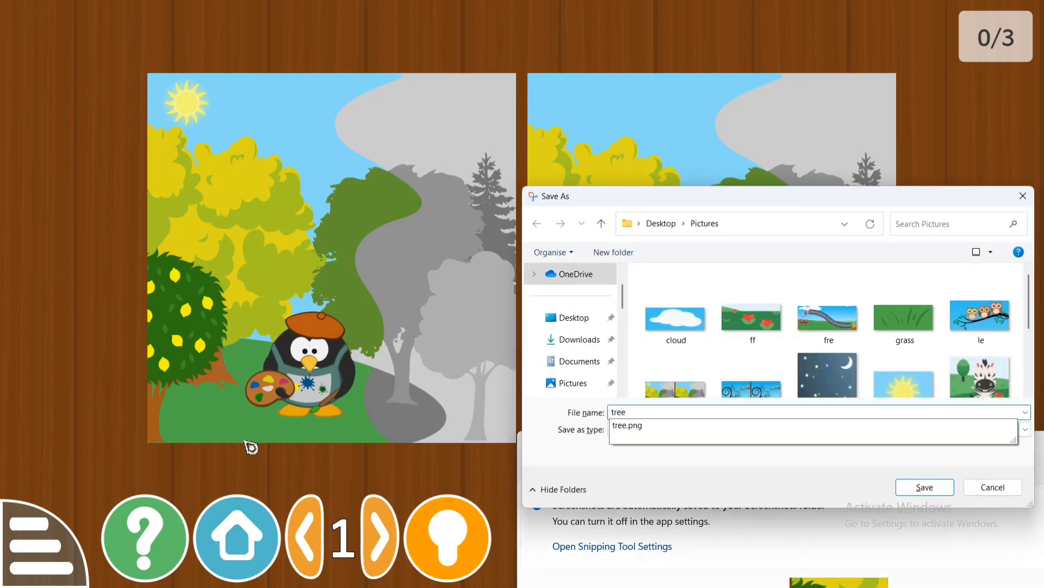
type("2")
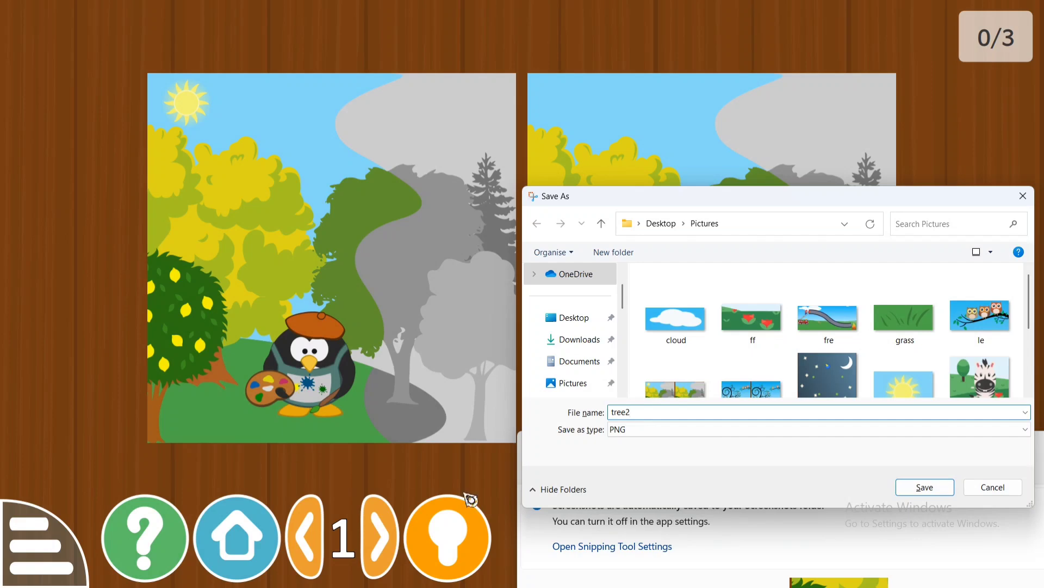
left_click(926, 486)
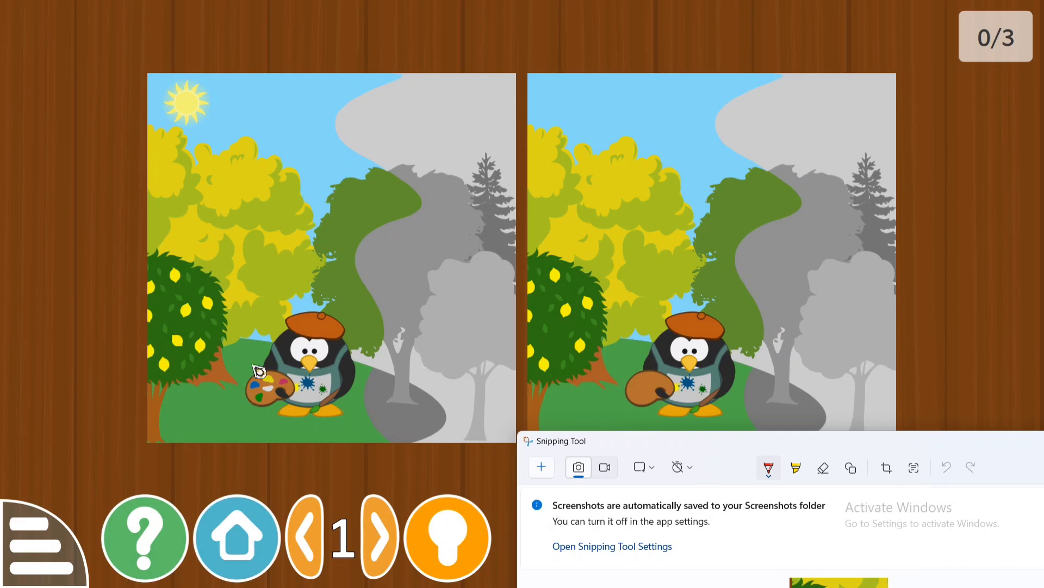
Capture a rectangular snip of the penguin with the paint palette and save it as "bearr".
left_click(542, 467)
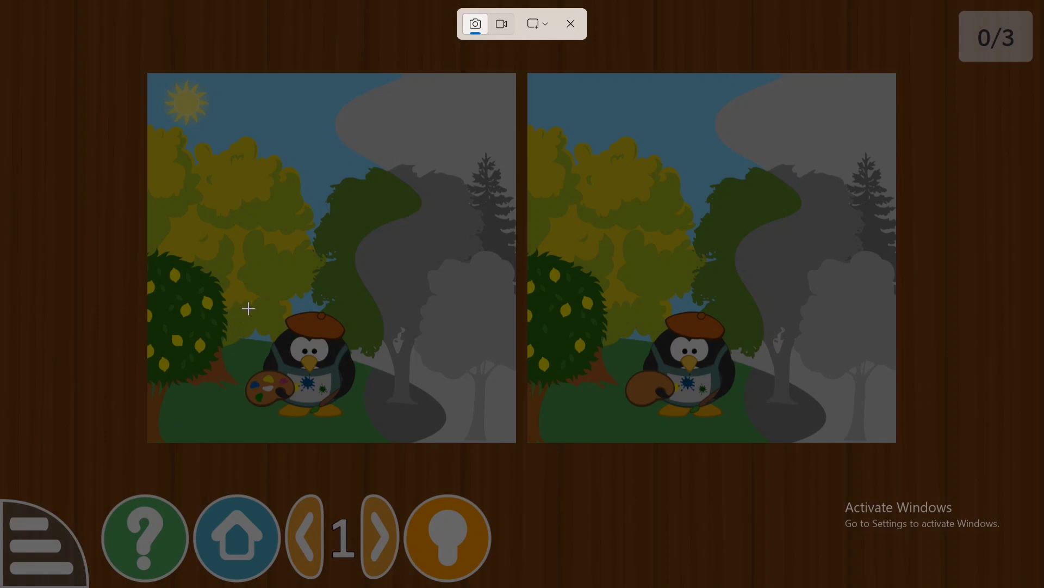
left_click_drag(245, 305, 360, 438)
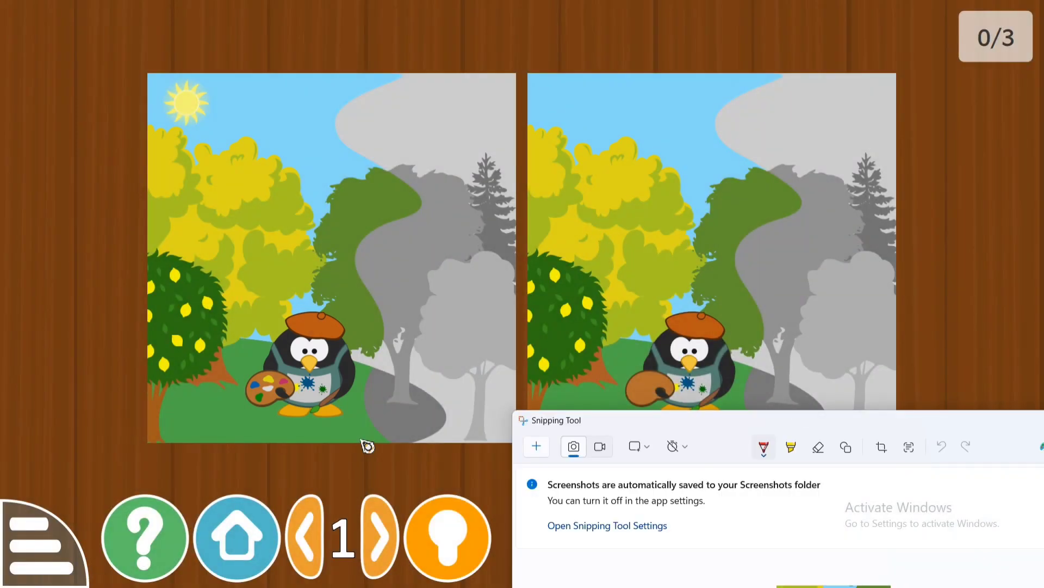
key("ctrl+s")
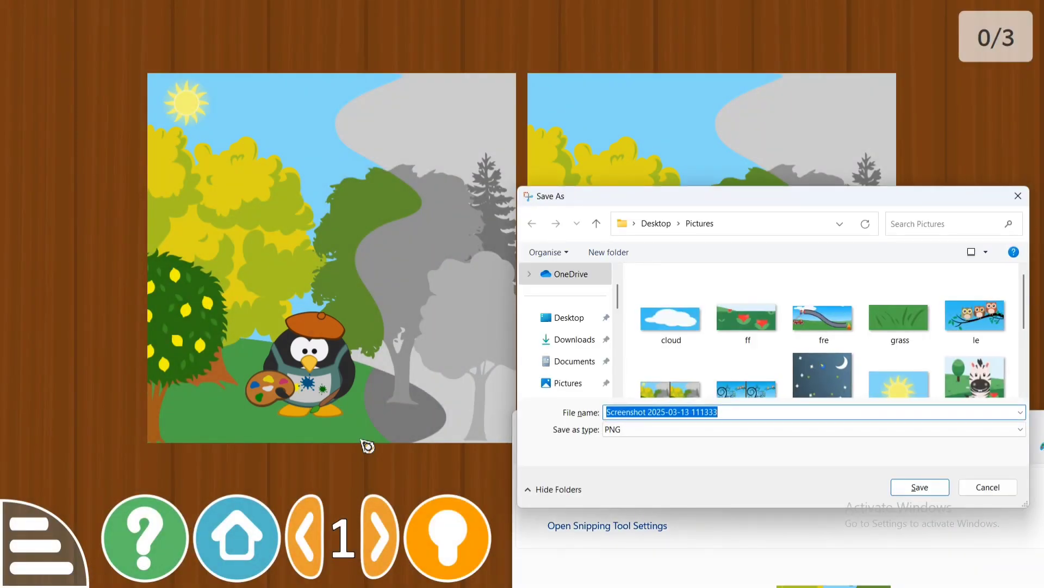
type("bearr")
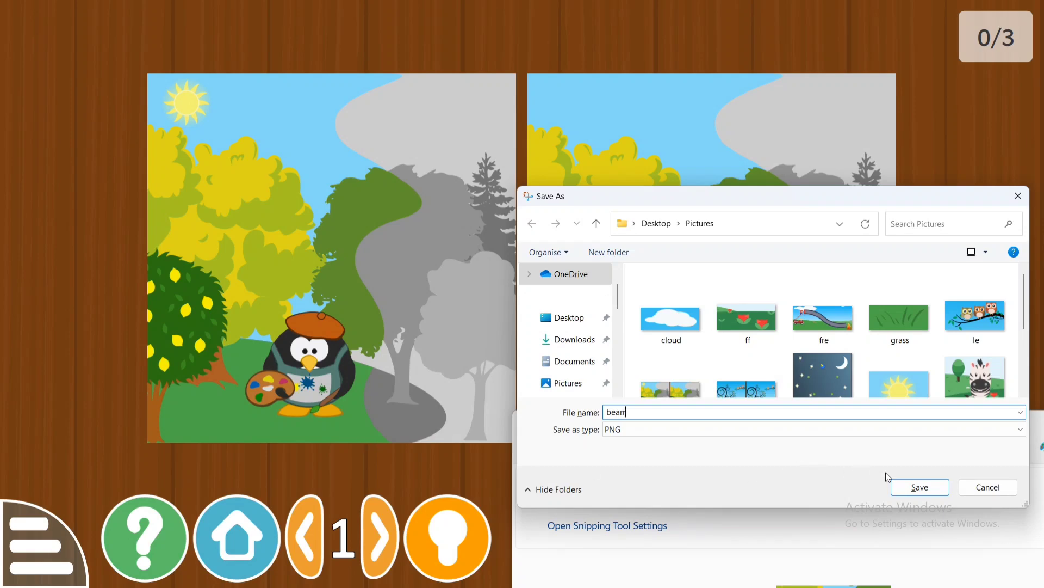
left_click(908, 486)
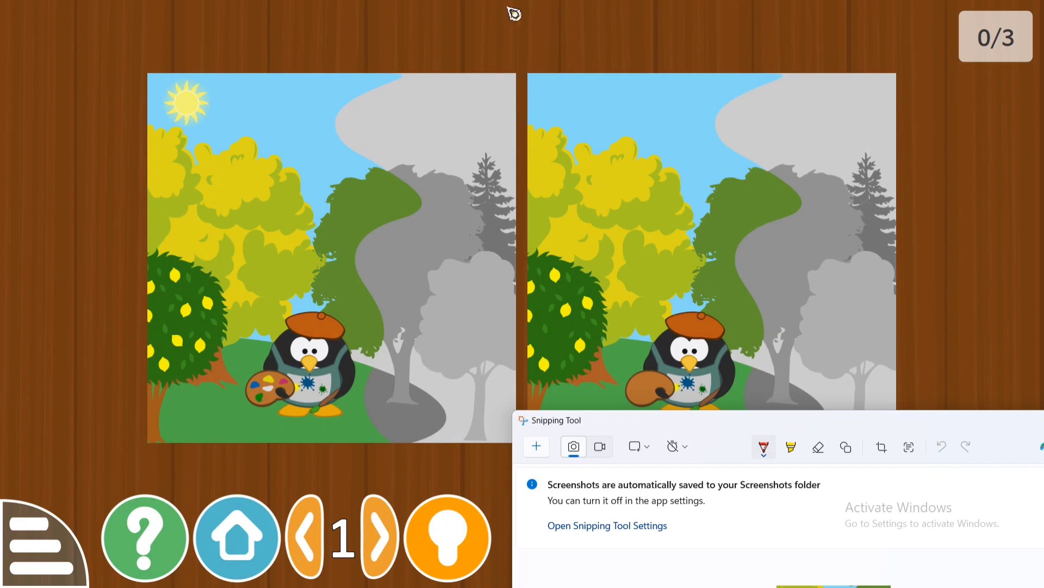
Switch to the presentation in OpenOffice Impress and add a new blank slide after slide 5.
key("super+d")
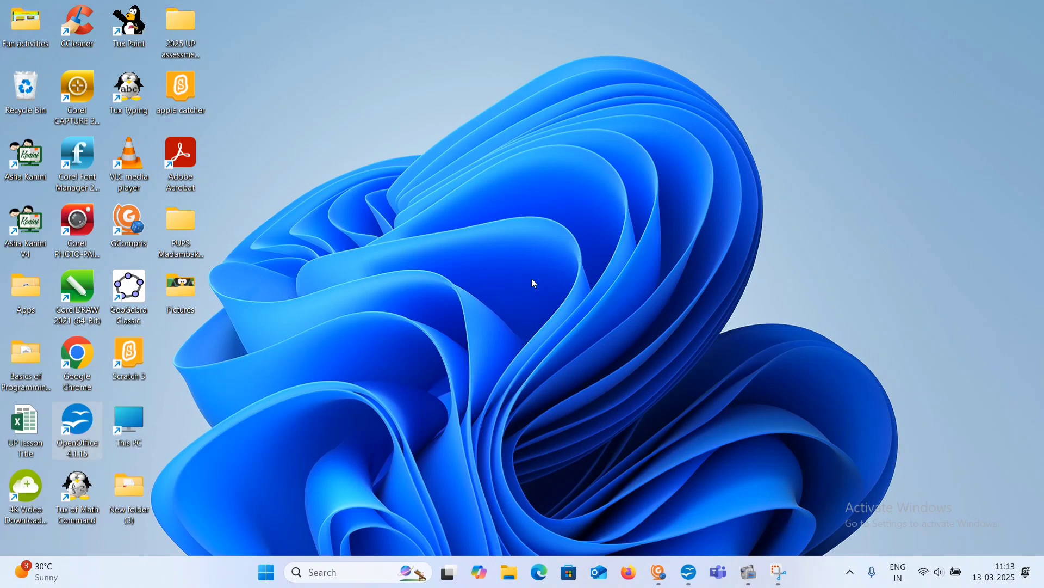
left_click(689, 576)
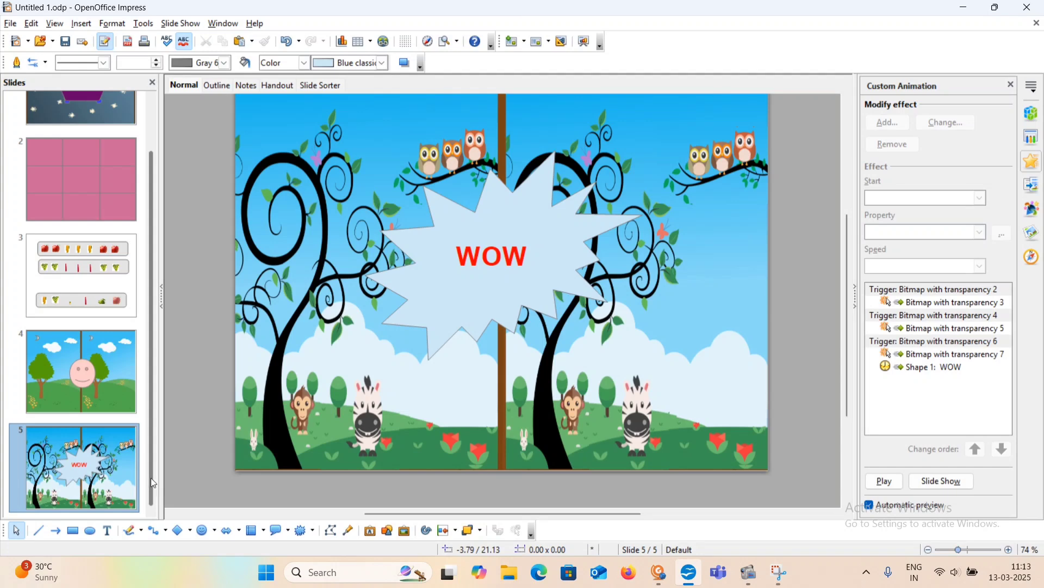
right_click(110, 475)
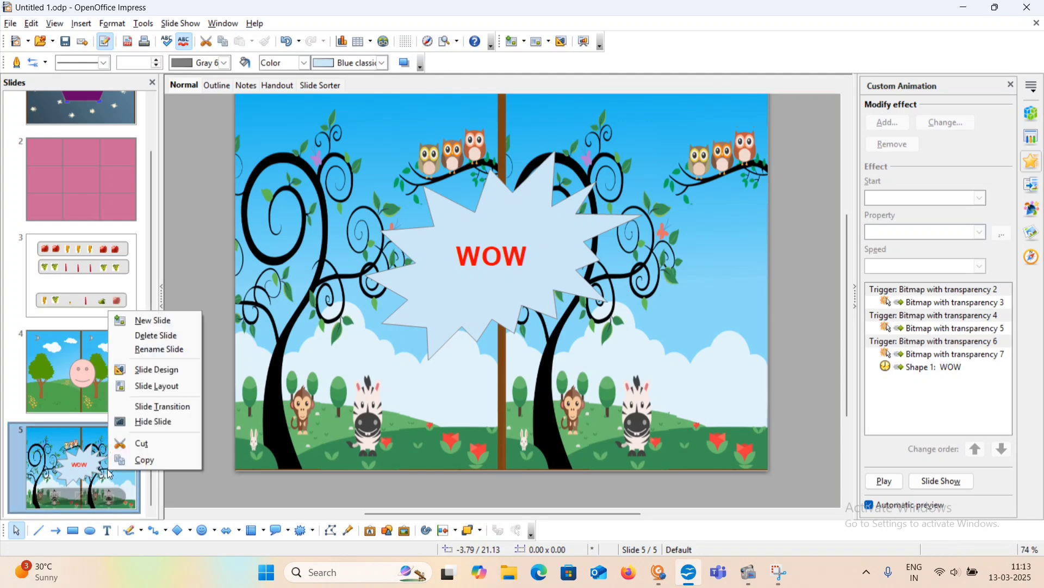
left_click(156, 322)
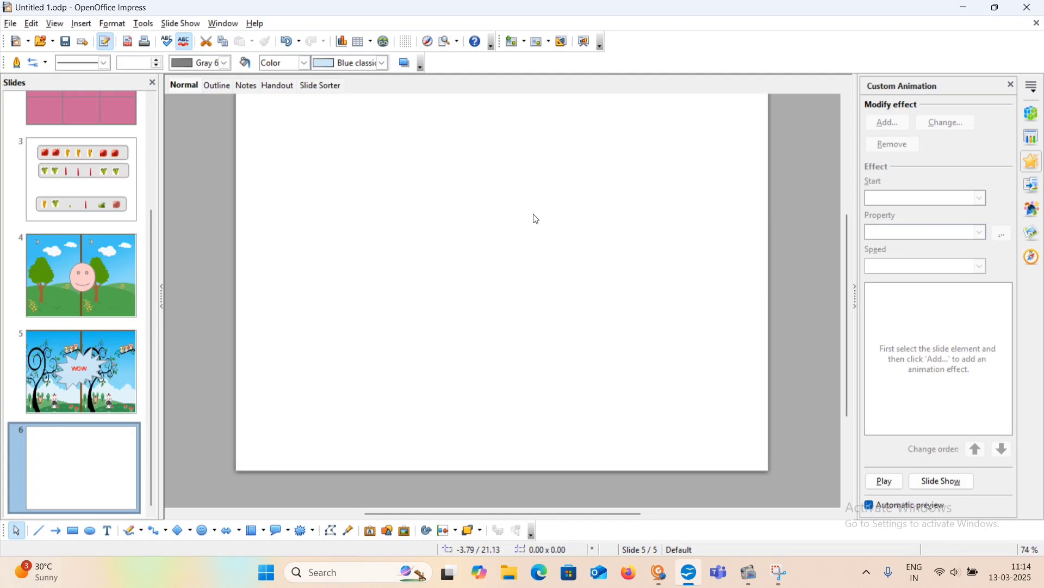
Insert the picture file "pic bear" from the Pictures folder onto slide 6.
left_click(87, 25)
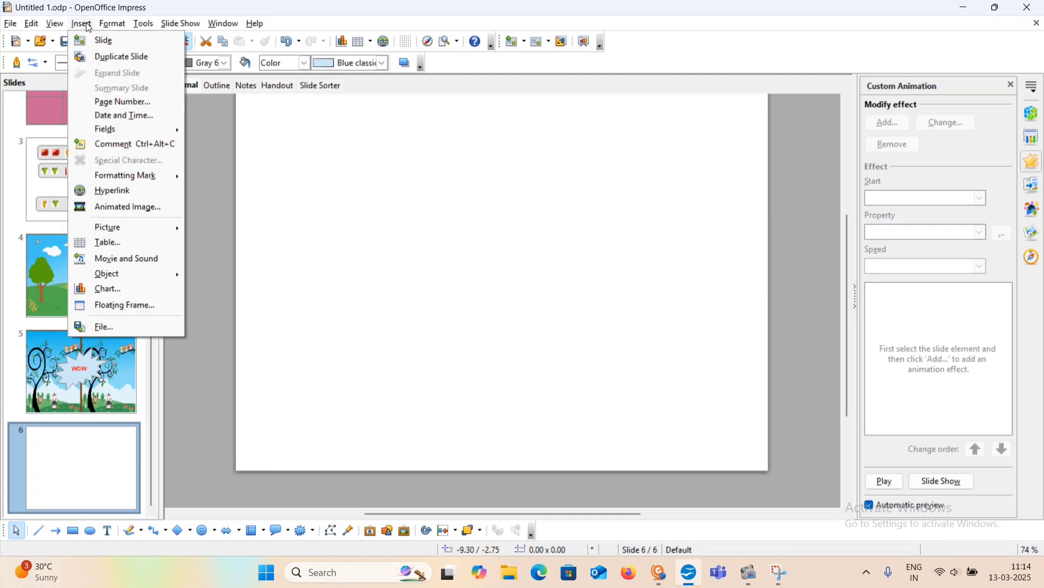
mouse_move(147, 228)
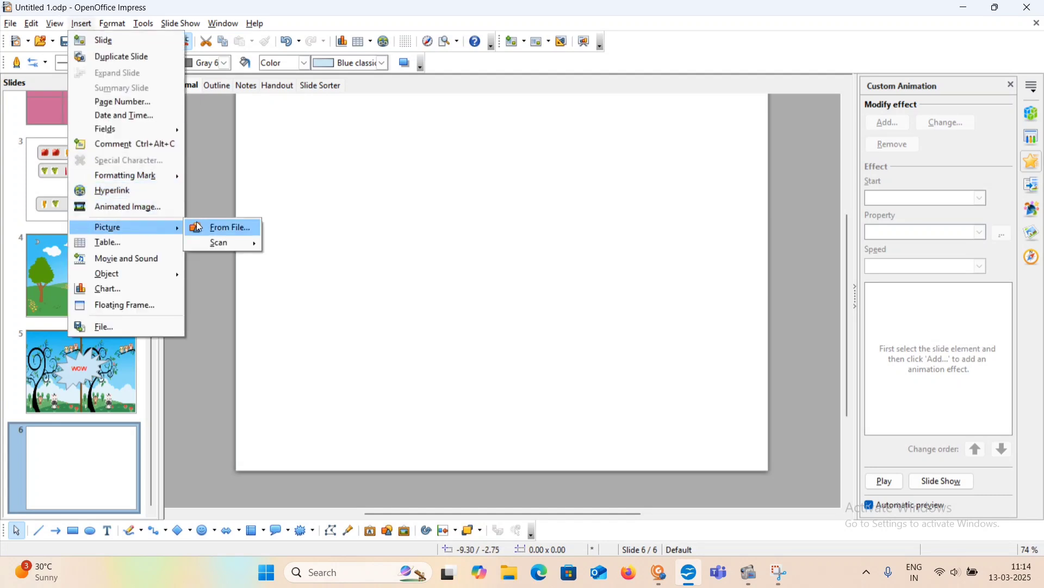
left_click(219, 228)
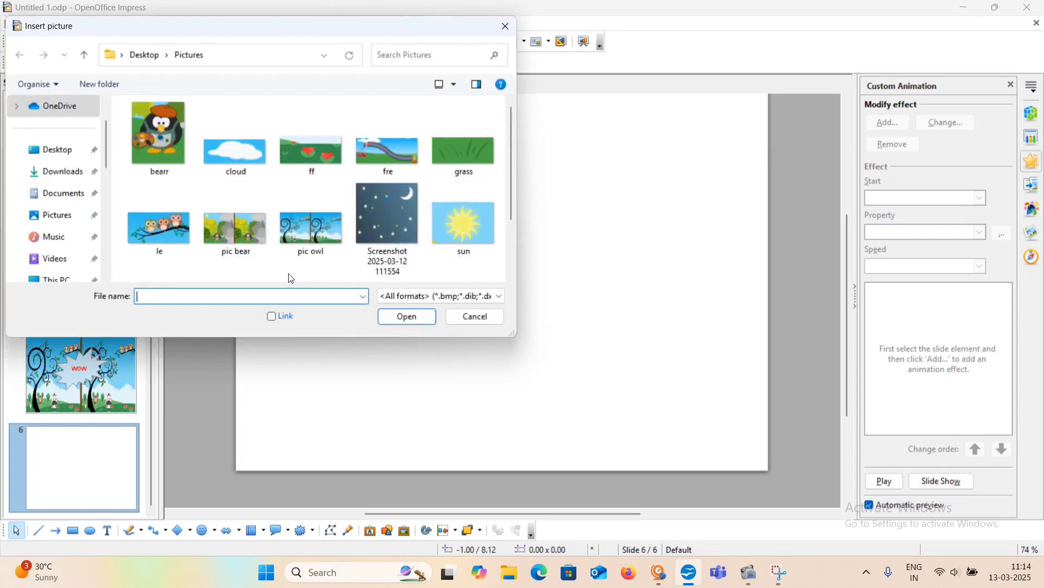
left_click(243, 237)
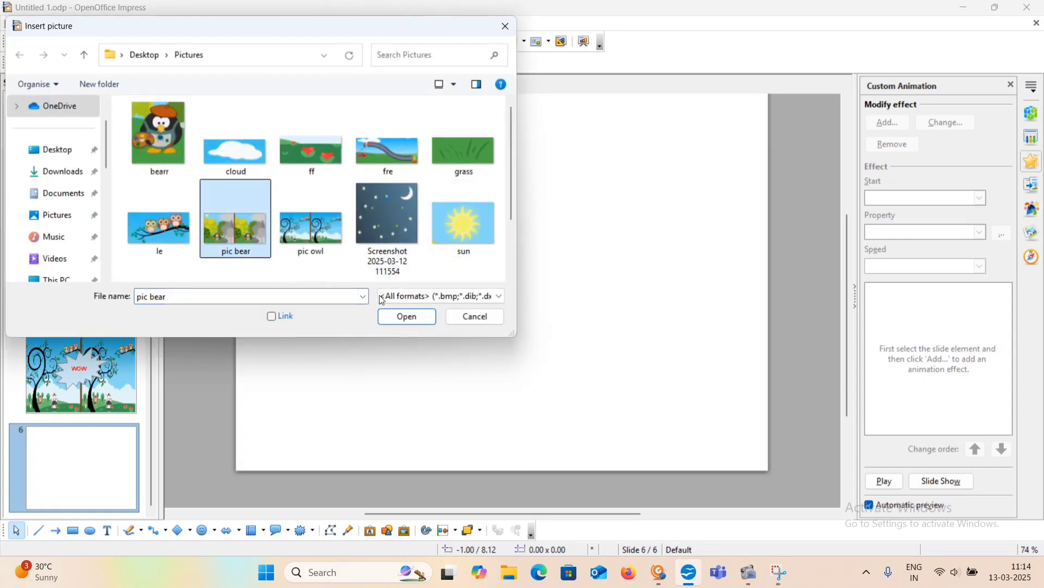
left_click(401, 317)
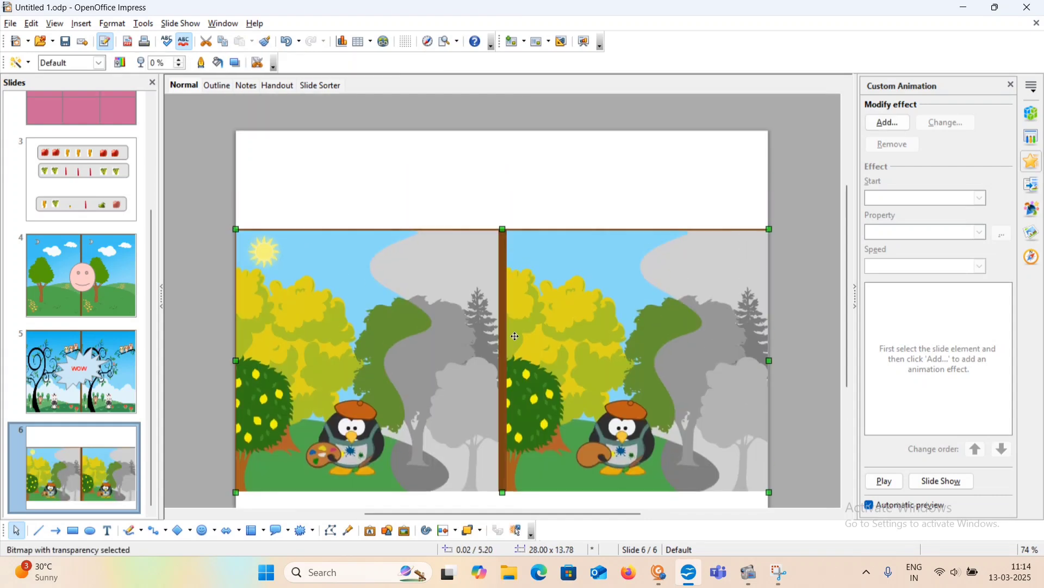
Stretch the inserted picture to fill the whole slide at 28.00 x 21.00, then deselect it.
scroll(515, 336, "down", 1)
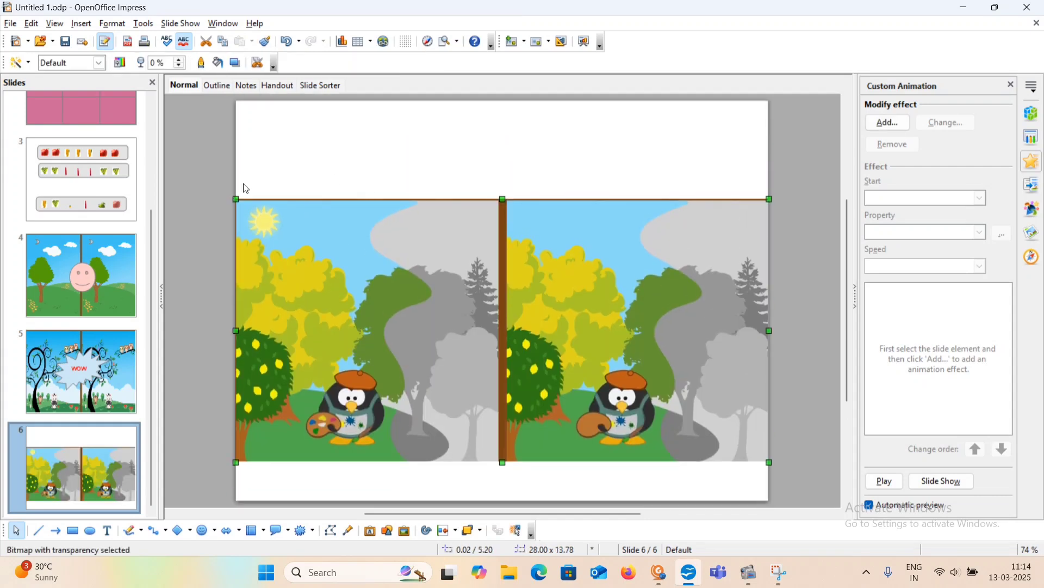
left_click_drag(237, 199, 237, 100)
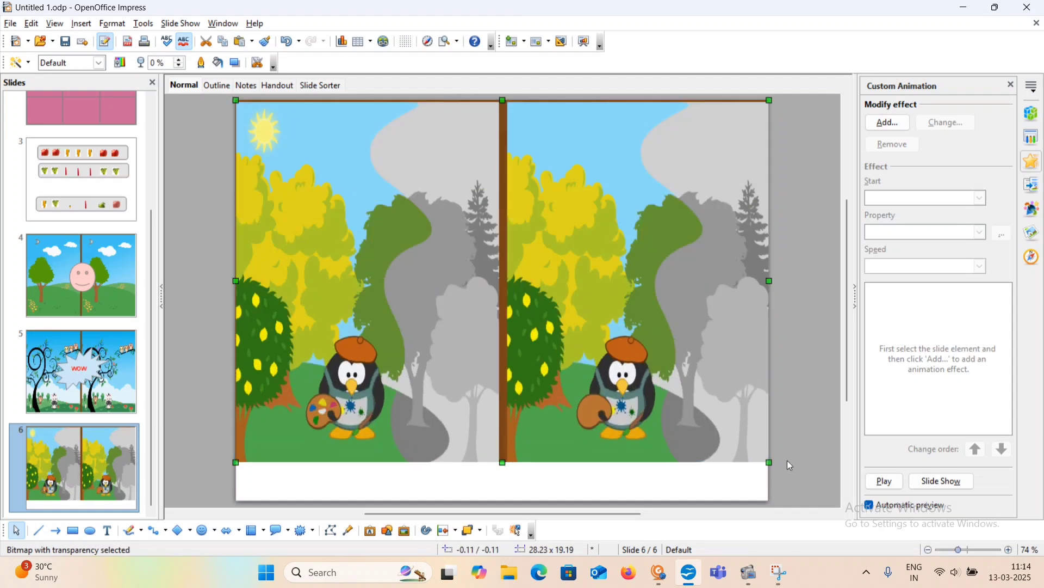
left_click_drag(771, 462, 770, 500)
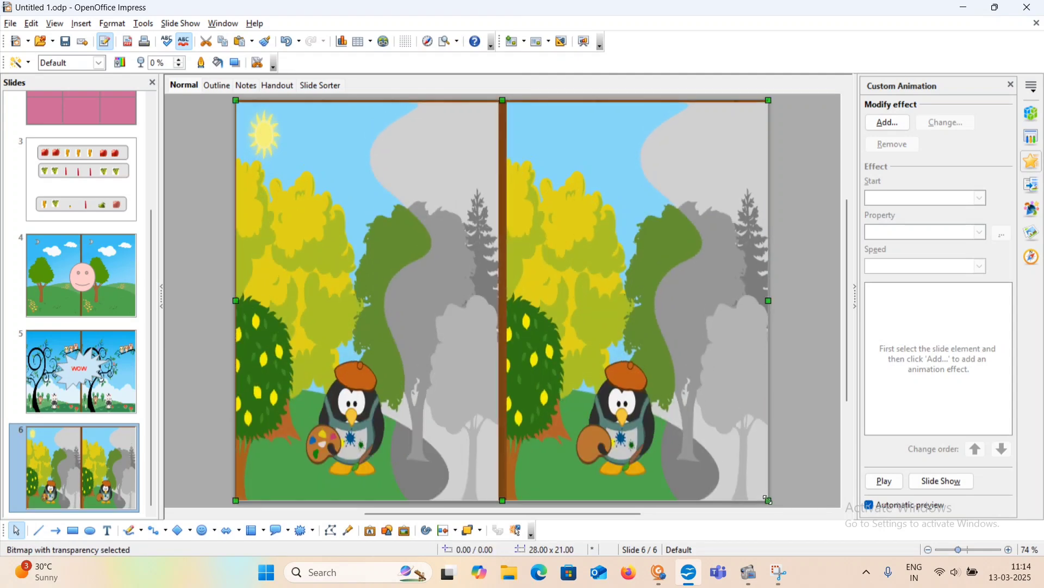
left_click(782, 458)
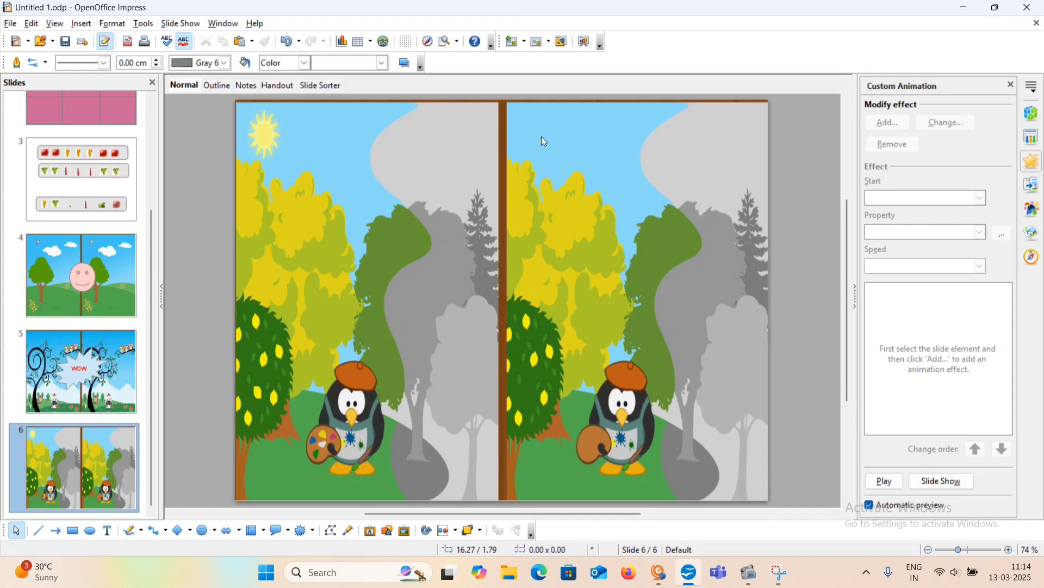
Insert the picture file "sun" and fit it over the sun in the first scene, about 3.20 x 3.00 in size.
left_click(80, 25)
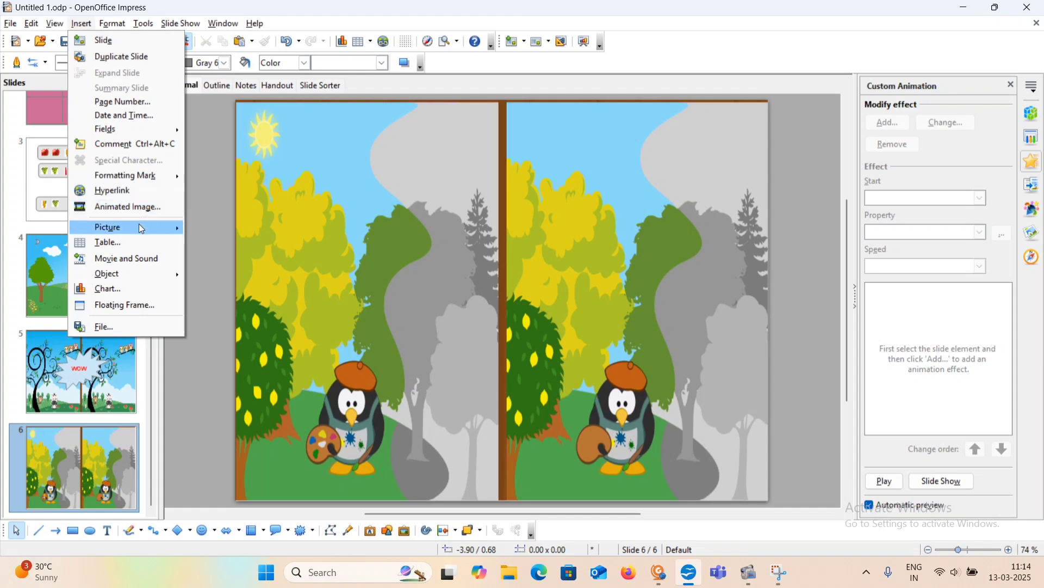
mouse_move(138, 227)
left_click(219, 227)
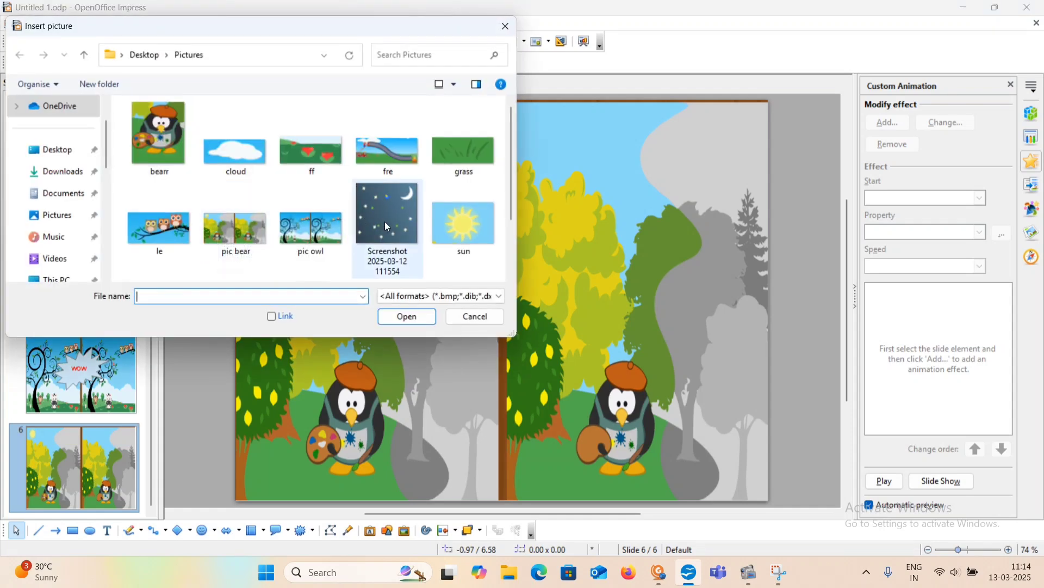
left_click(459, 230)
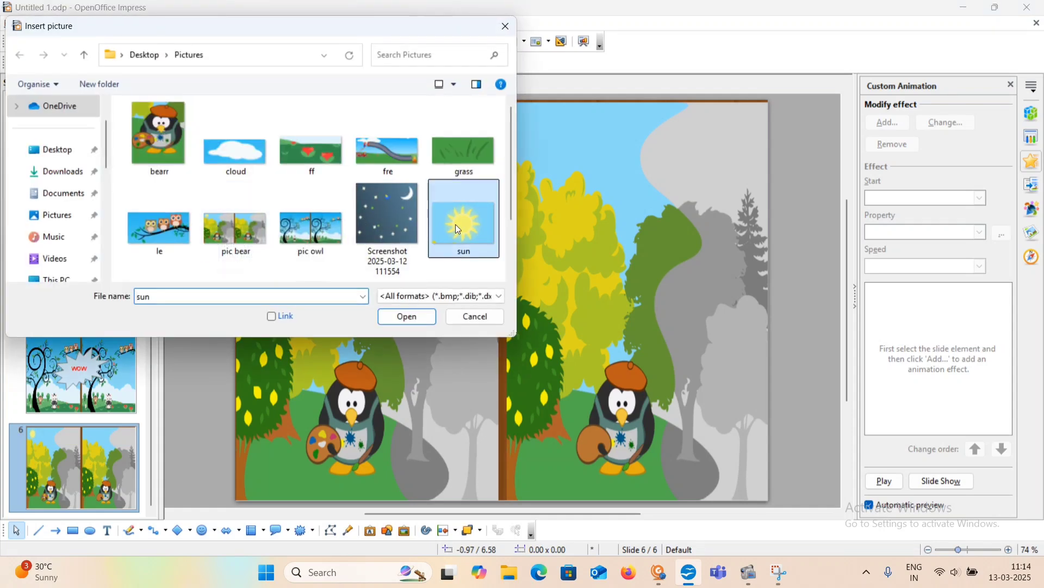
left_click(423, 318)
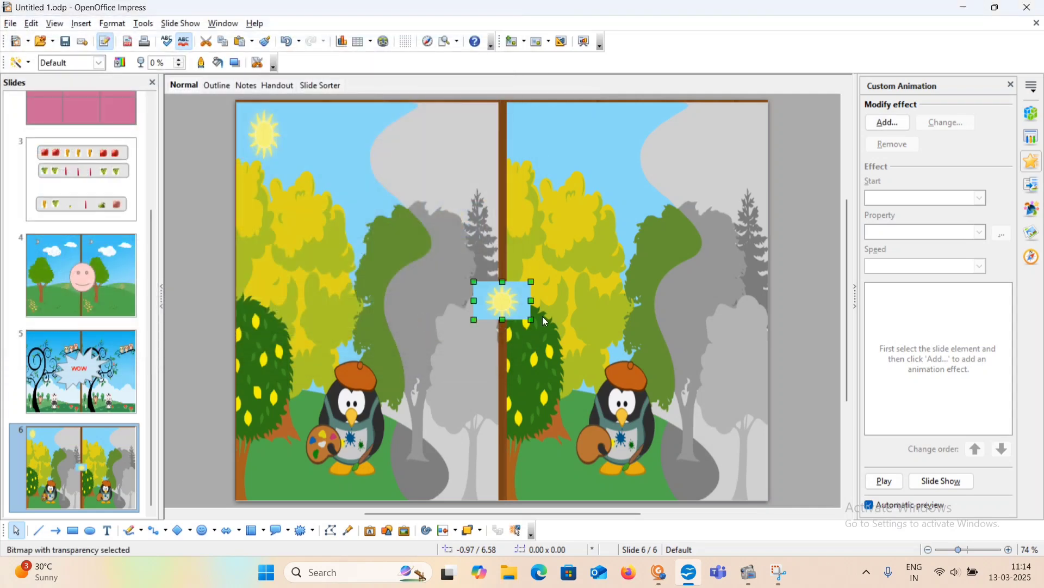
left_click_drag(519, 297, 297, 160)
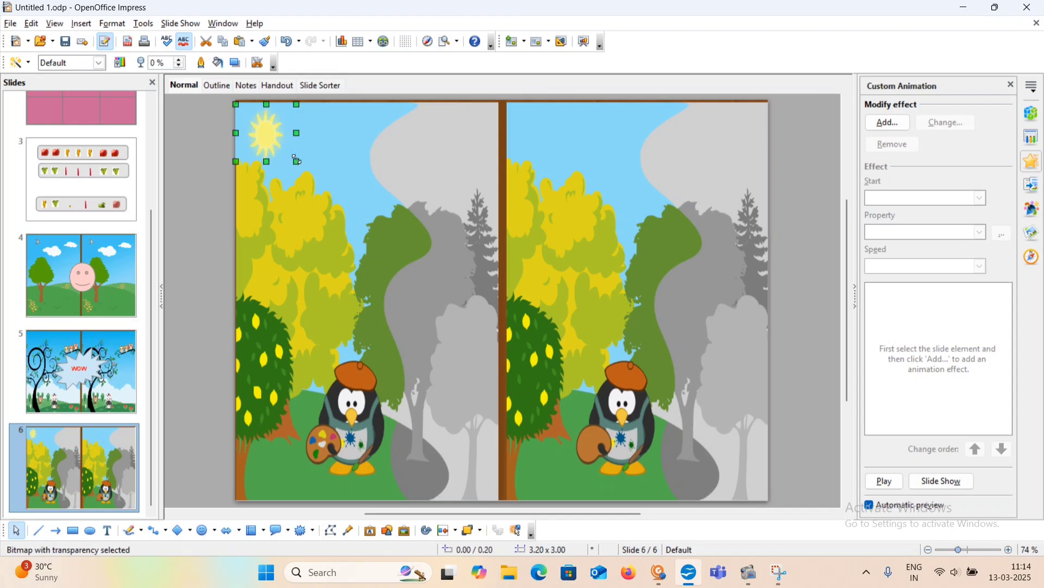
Name the inserted sun picture "sun".
left_click(884, 125)
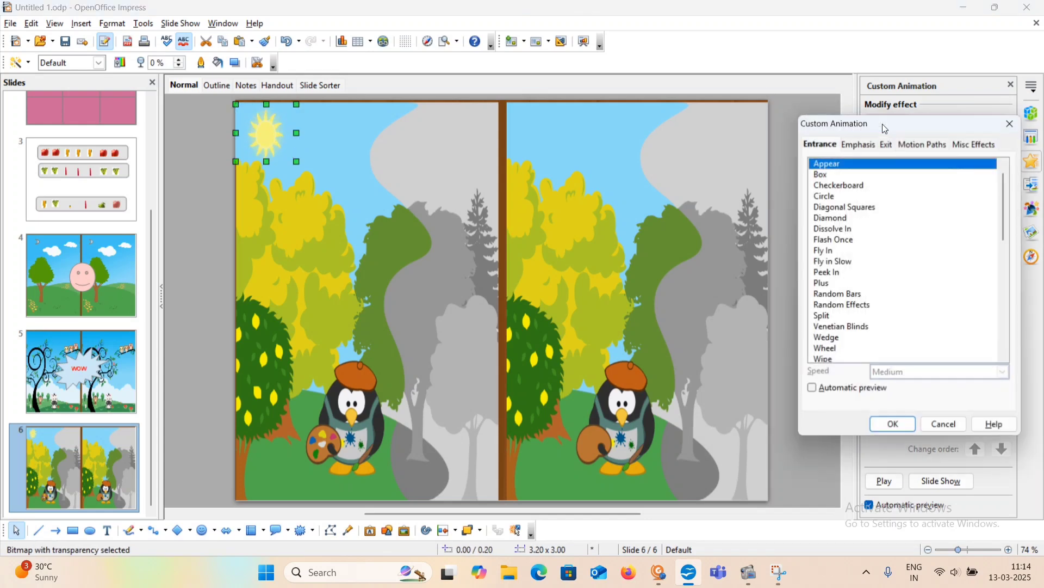
left_click(1007, 124)
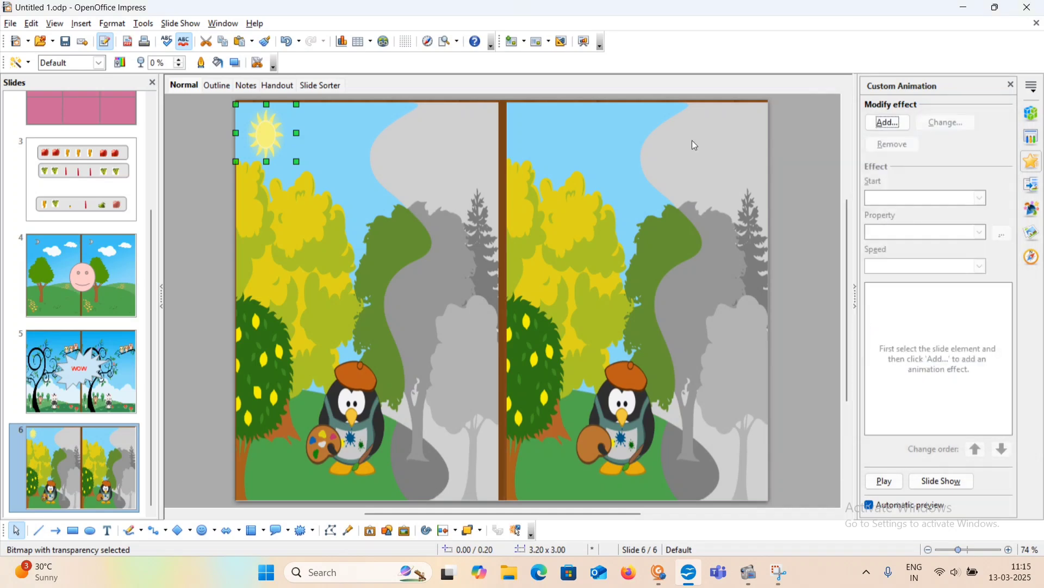
right_click(266, 136)
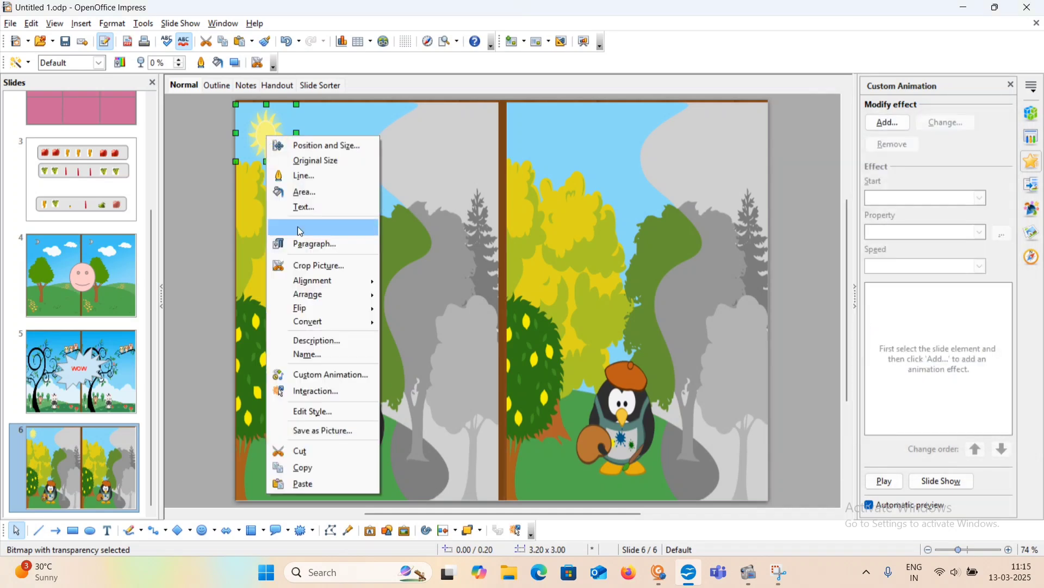
left_click(326, 356)
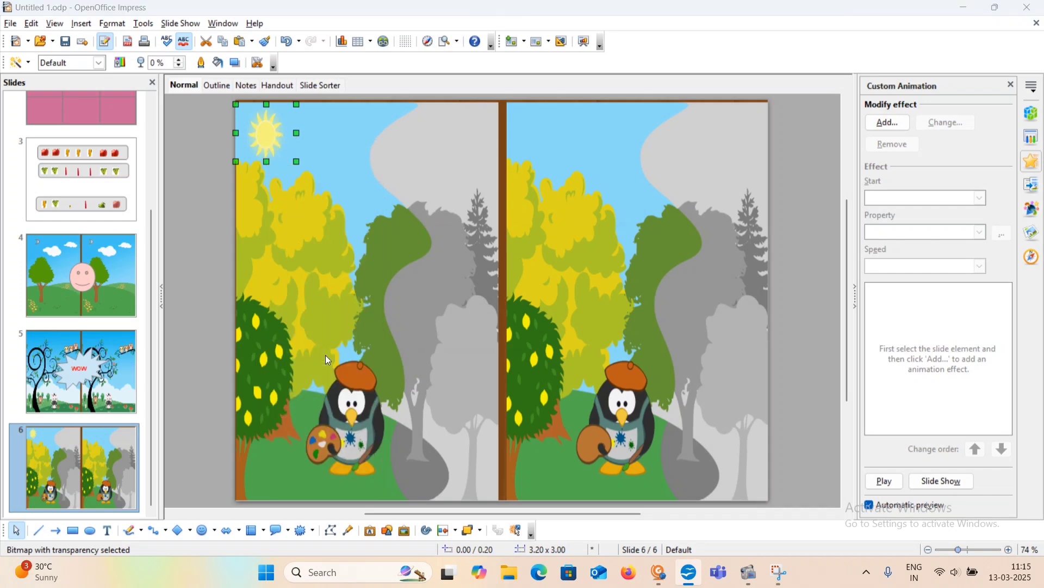
type("sun")
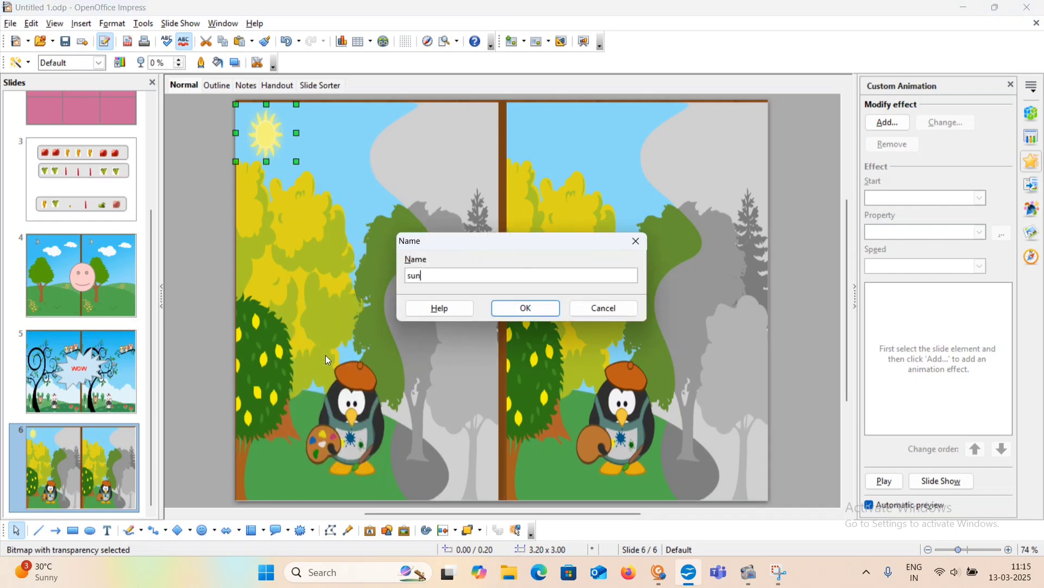
type("1")
key("BackSpace")
left_click(543, 308)
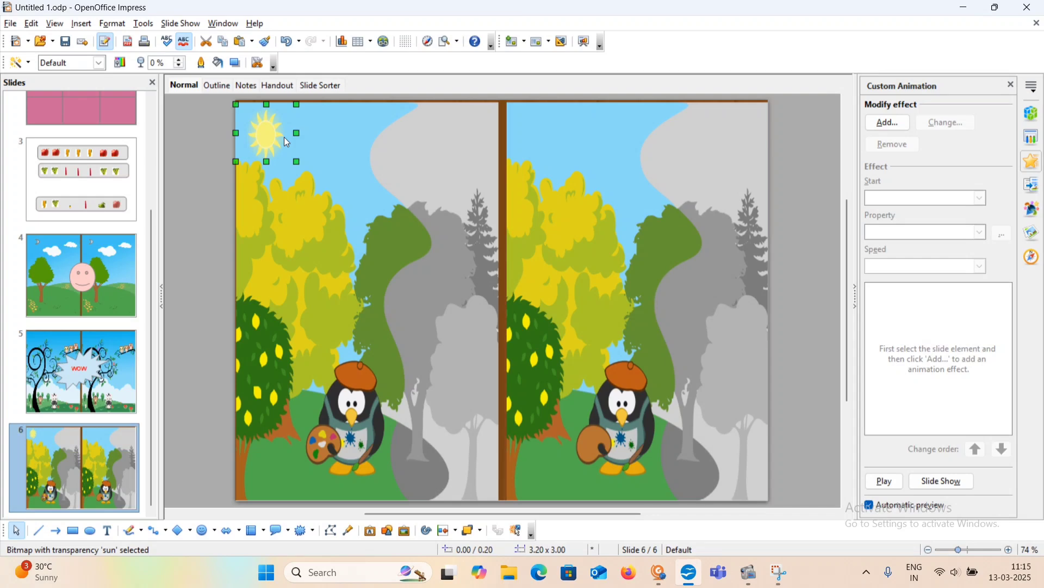
Place a copy of the sun picture in the same corner of the second scene, at about 14.40 / 0.20.
left_click(782, 199)
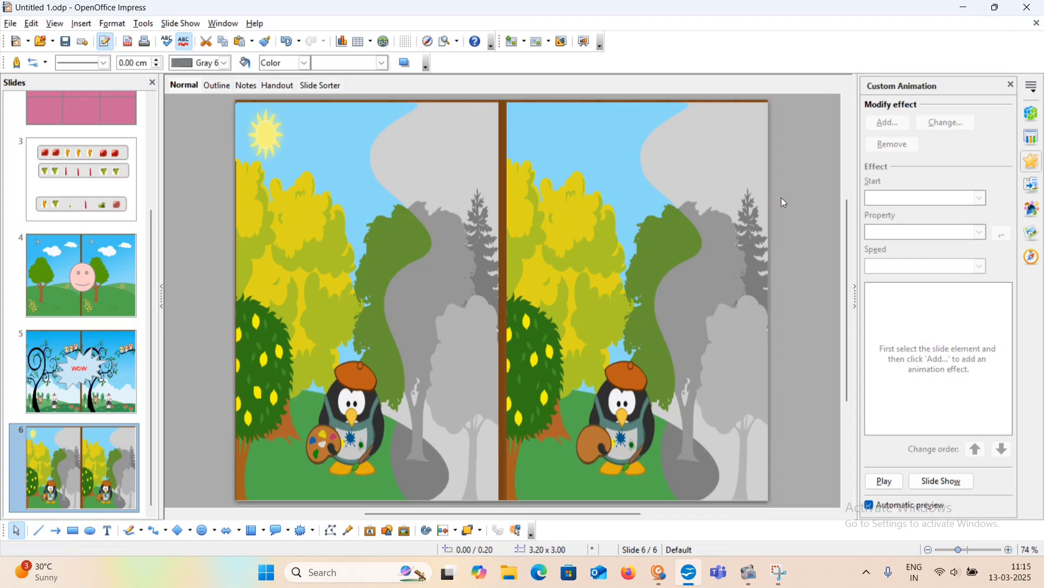
key("Tab")
left_click_drag(262, 134, 535, 134)
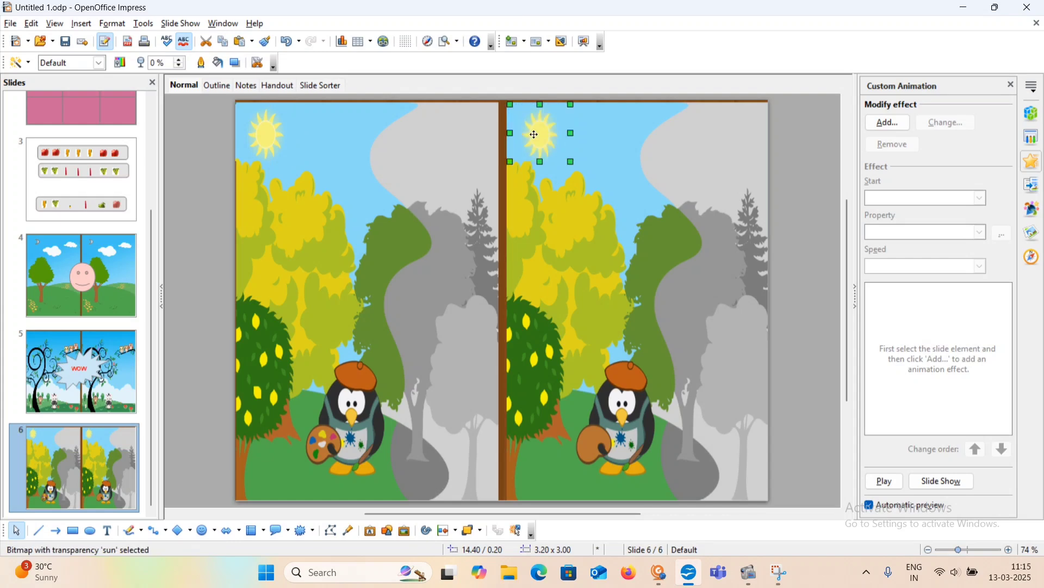
Name the copied sun picture in the second scene "sun1".
right_click(534, 135)
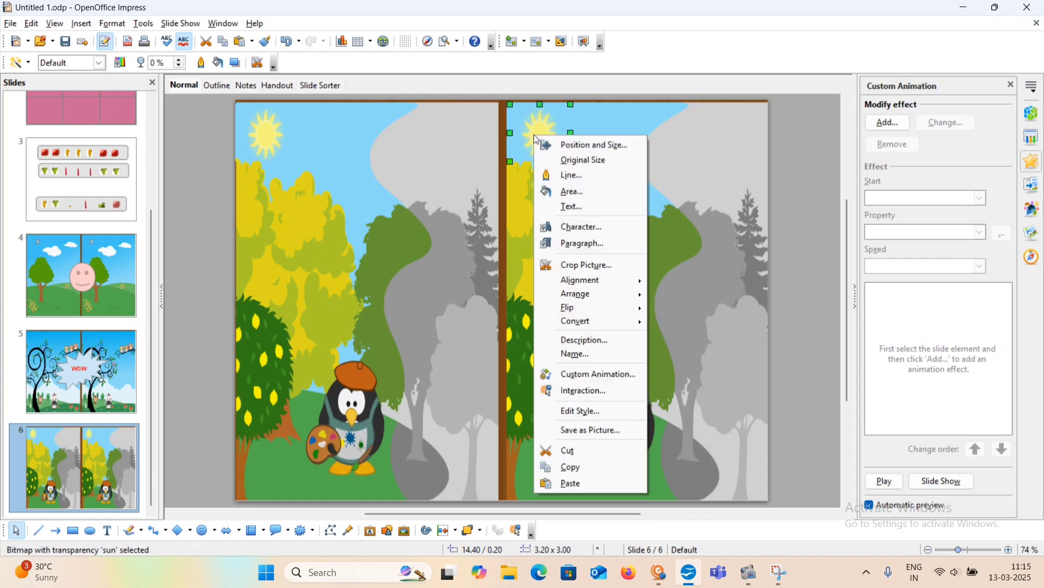
left_click(594, 354)
type("su")
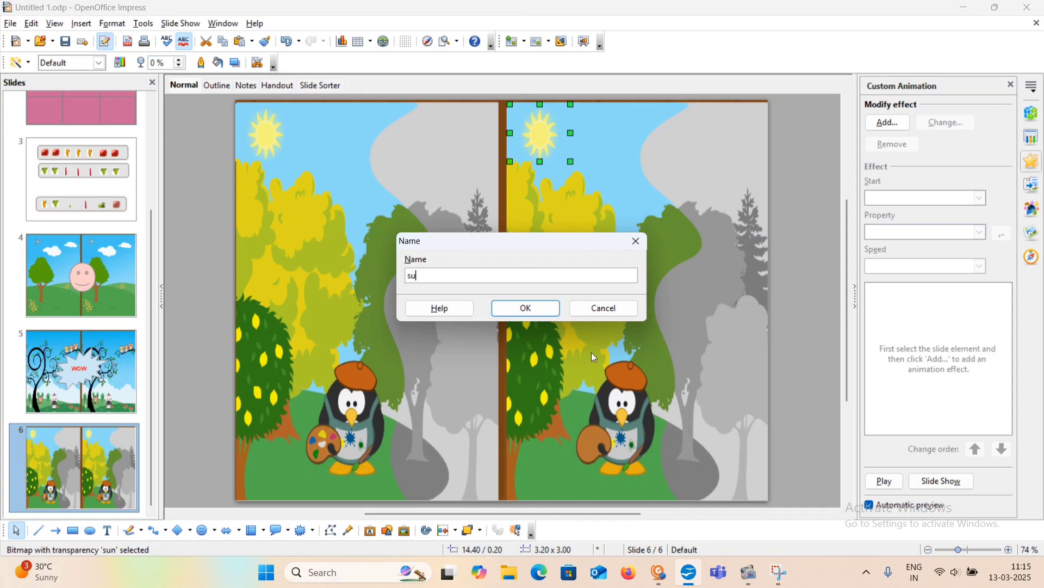
type("n1")
left_click(528, 309)
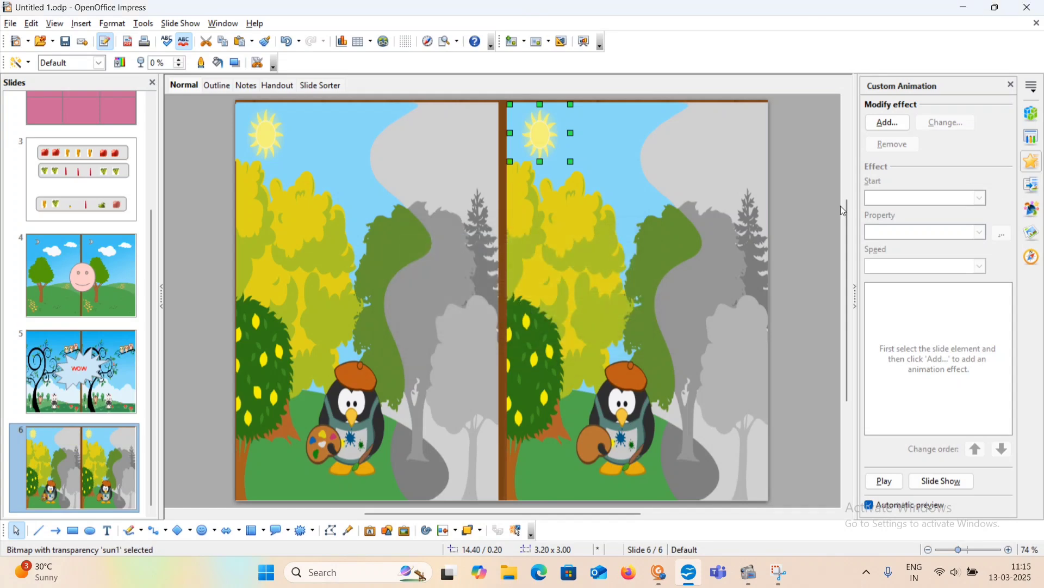
Add an Appear entrance effect to "sun1" and trigger it on click of the "sun" picture.
left_click(898, 128)
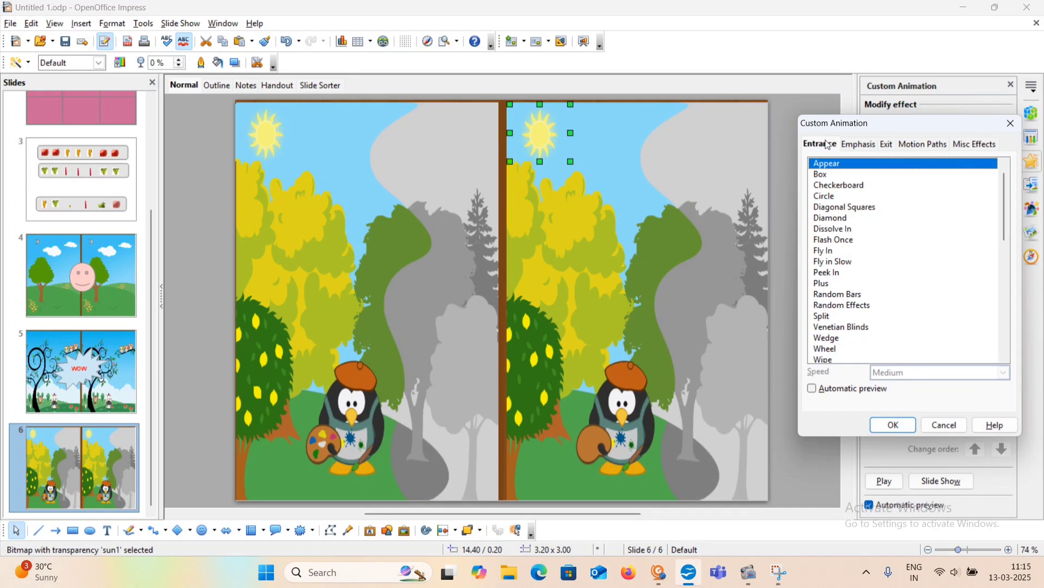
left_click(895, 426)
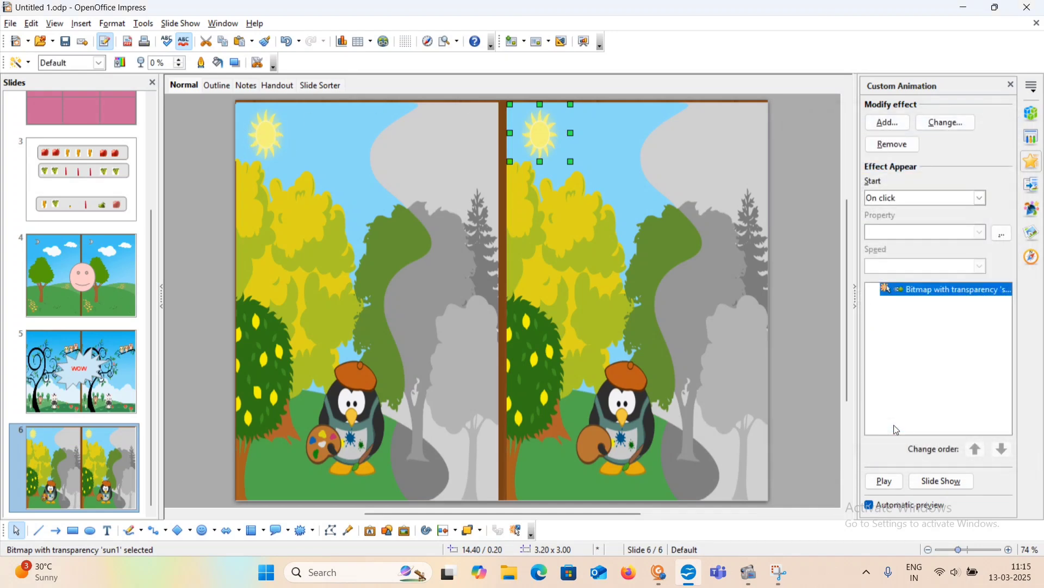
left_click(1004, 236)
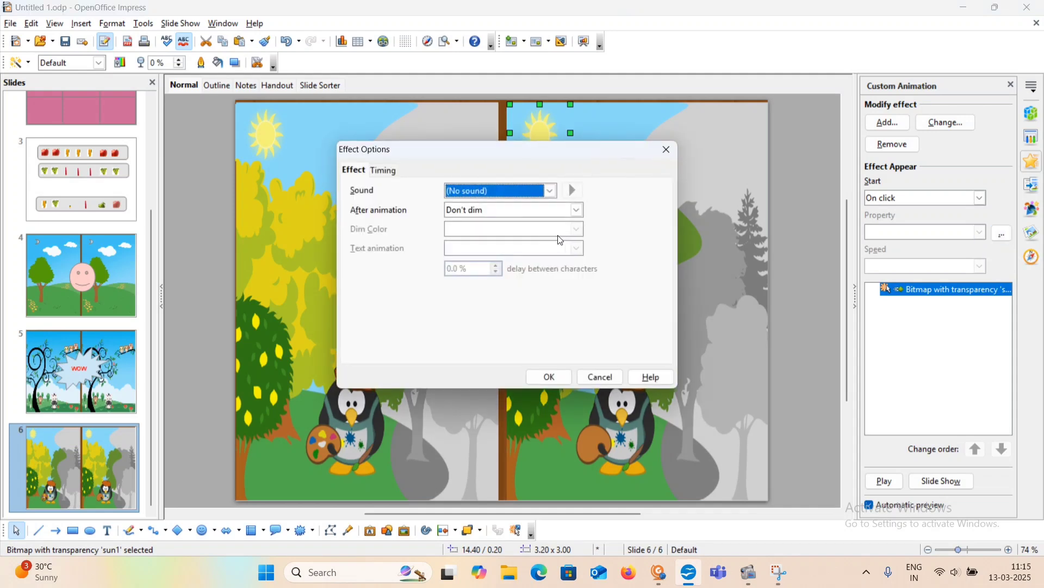
left_click(381, 172)
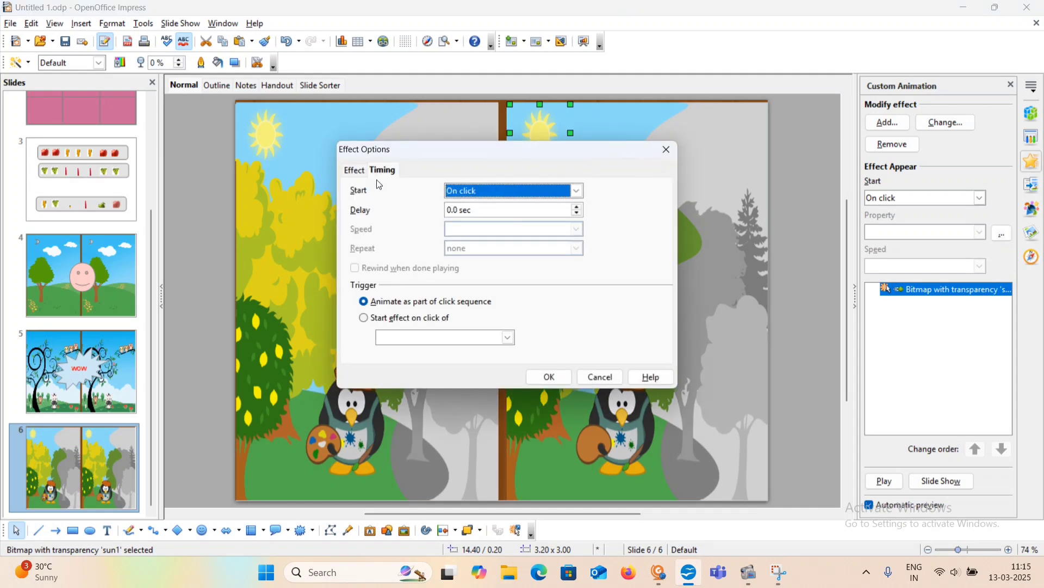
left_click(365, 320)
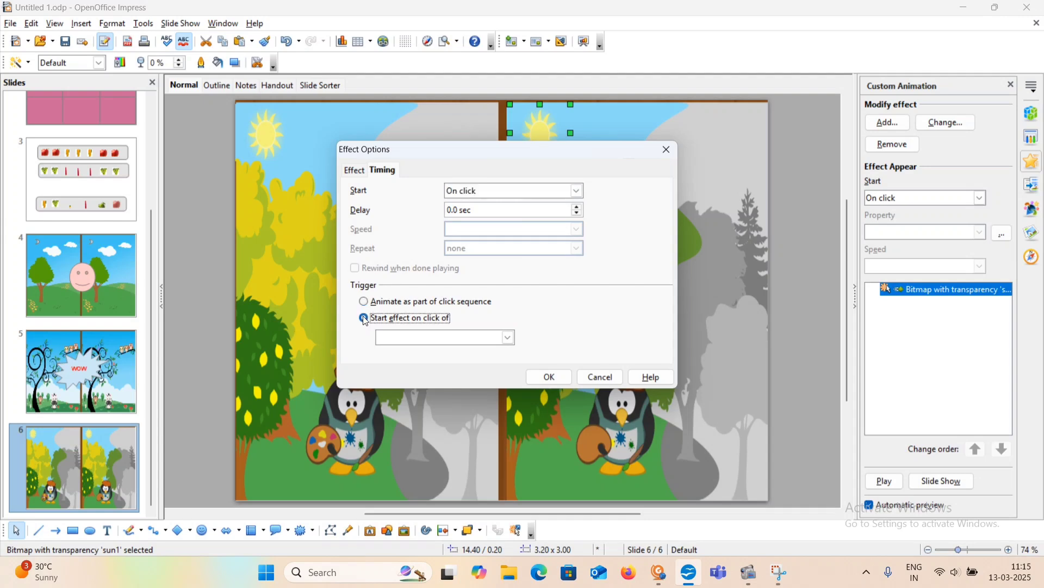
left_click(509, 338)
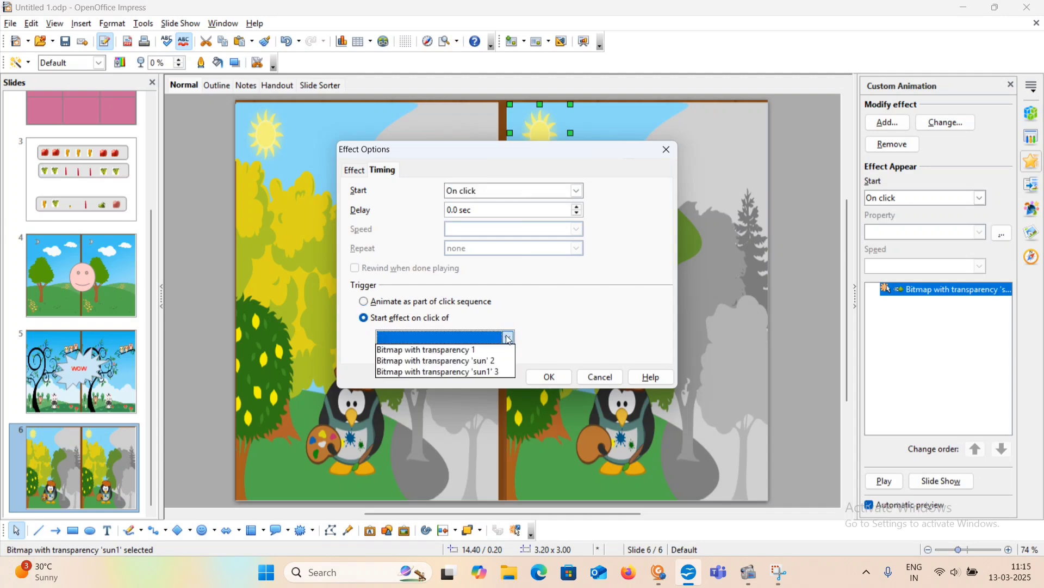
left_click(482, 361)
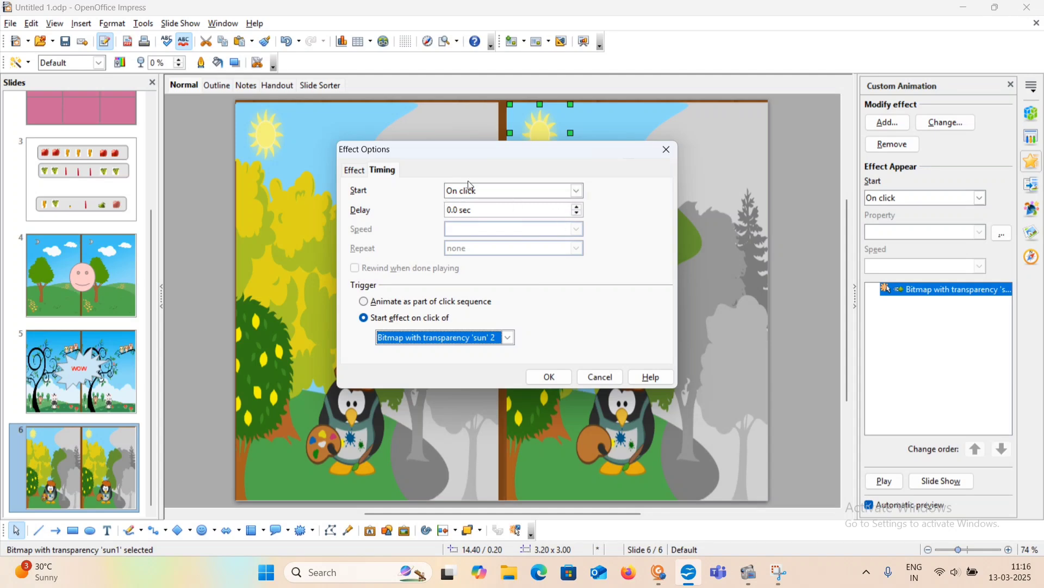
left_click(543, 379)
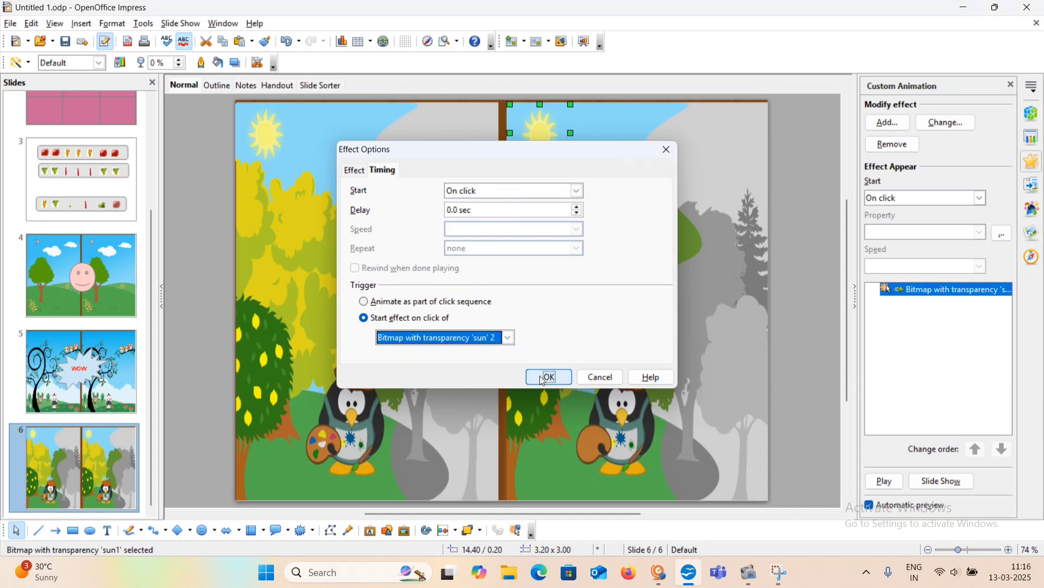
left_click(811, 297)
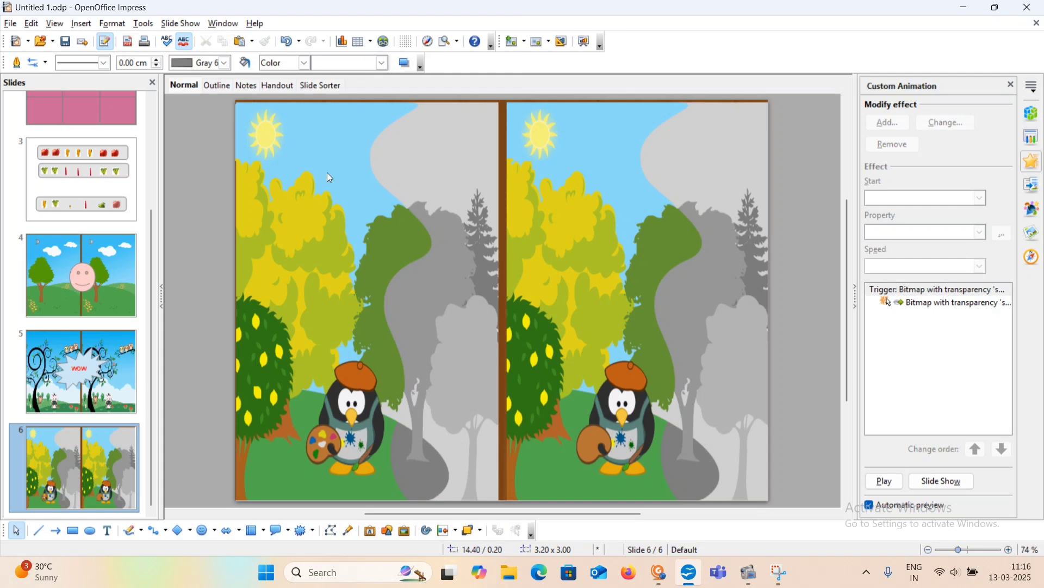
Run the slide show, test the sun trigger in the first scene, and return to editing.
left_click(182, 23)
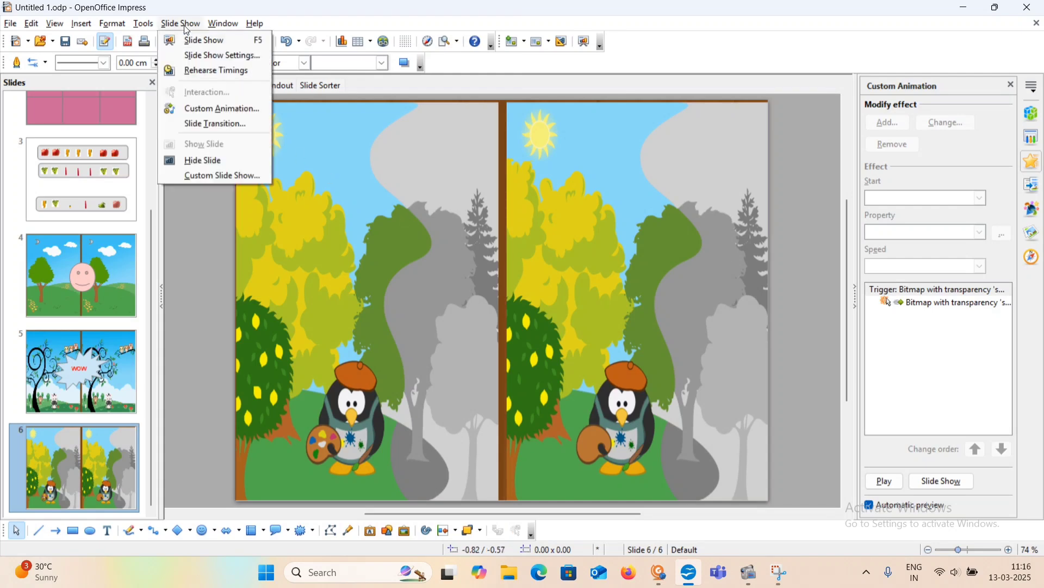
left_click(192, 41)
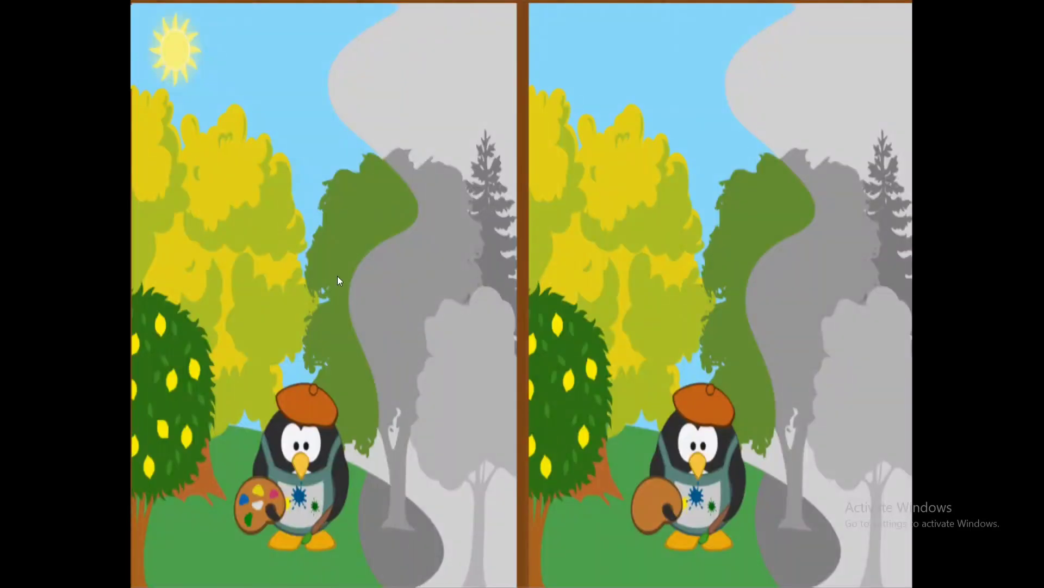
left_click(173, 52)
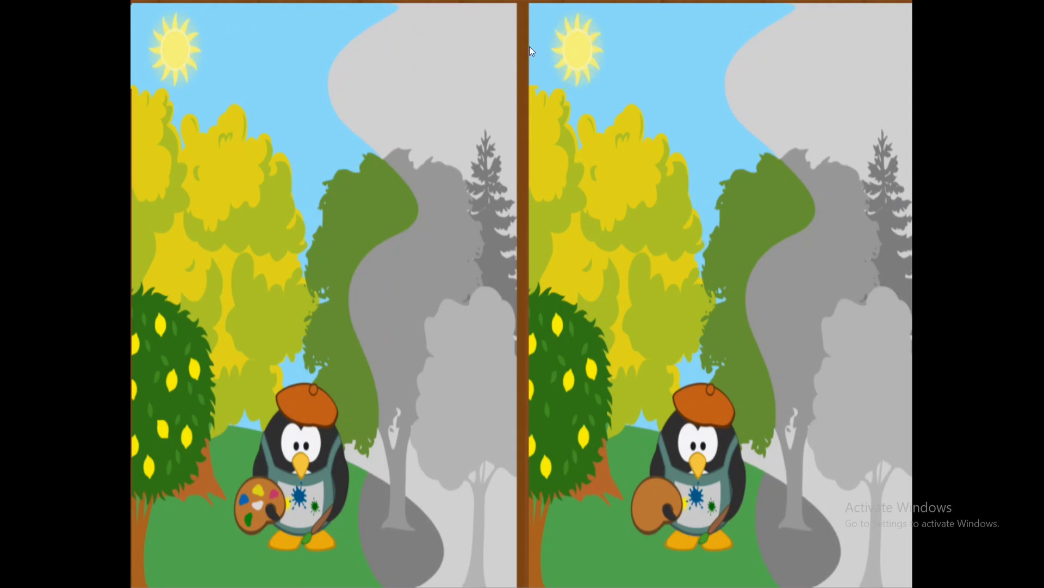
left_click(1004, 214)
left_click(1003, 214)
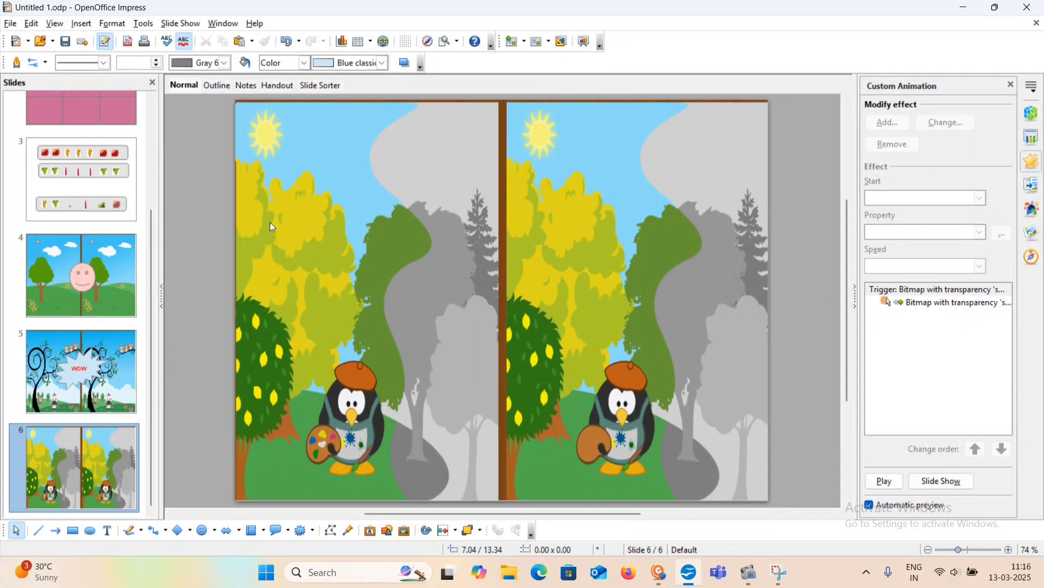
Insert the picture file "tree2" from the Pictures folder onto slide 6.
left_click(81, 24)
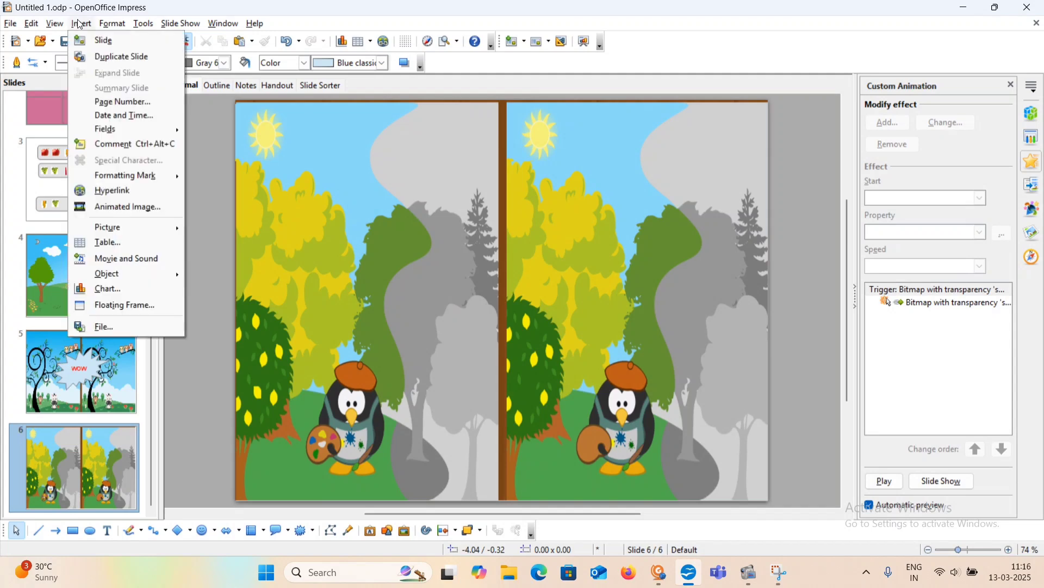
mouse_move(131, 228)
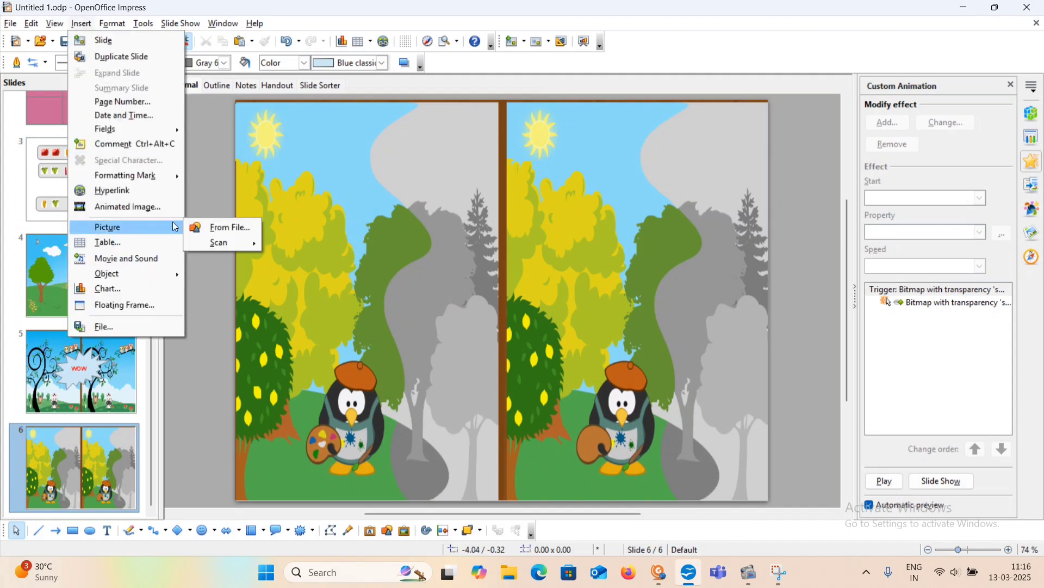
left_click(238, 228)
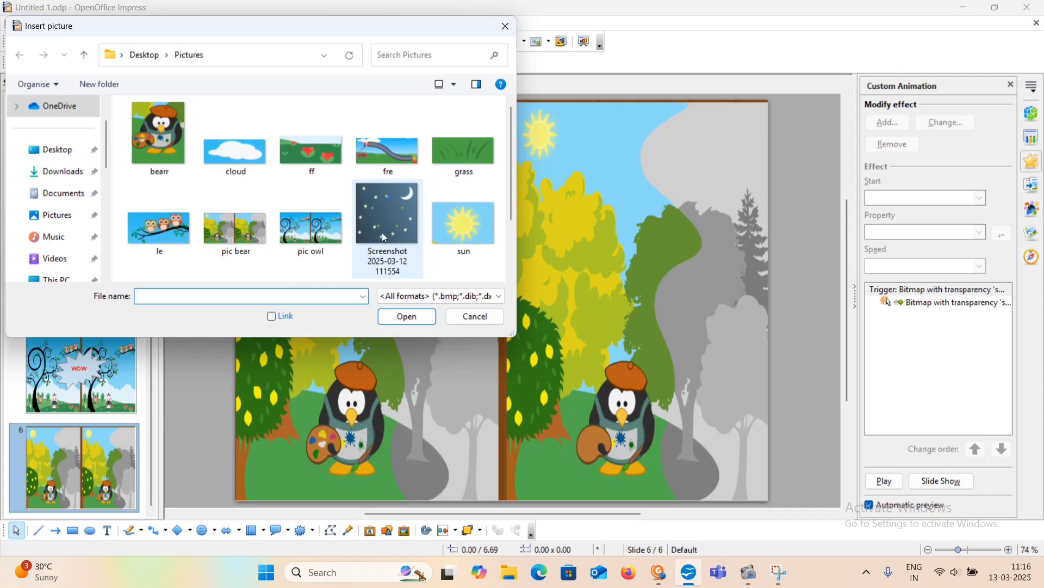
scroll(385, 237, "down", 1)
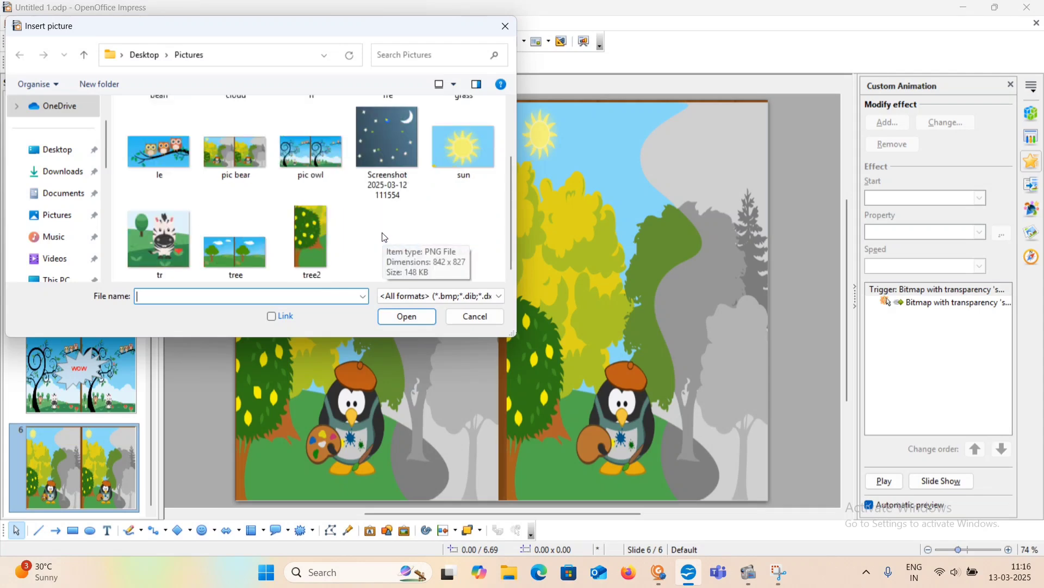
left_click(307, 239)
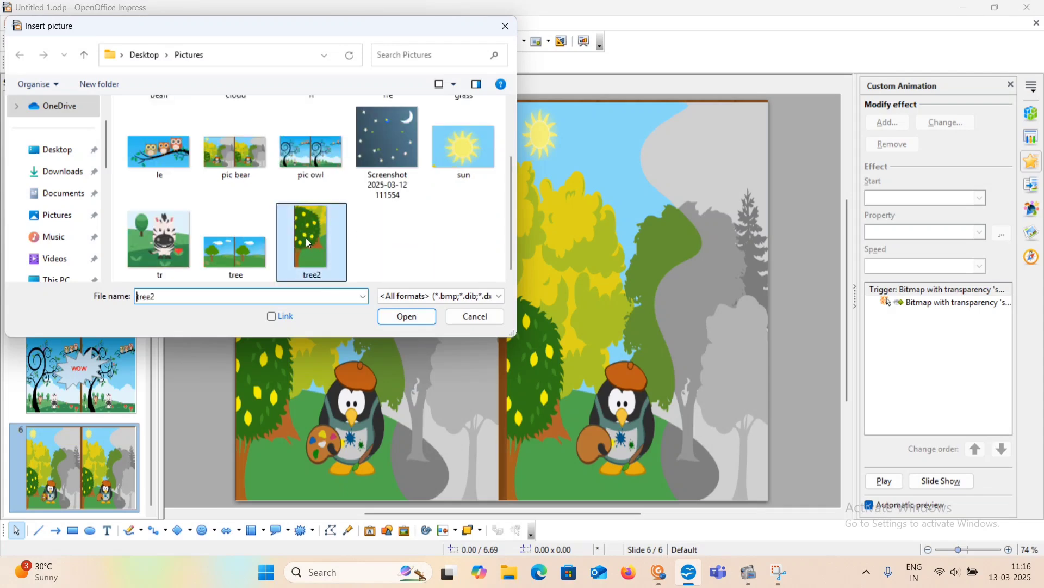
left_click(403, 321)
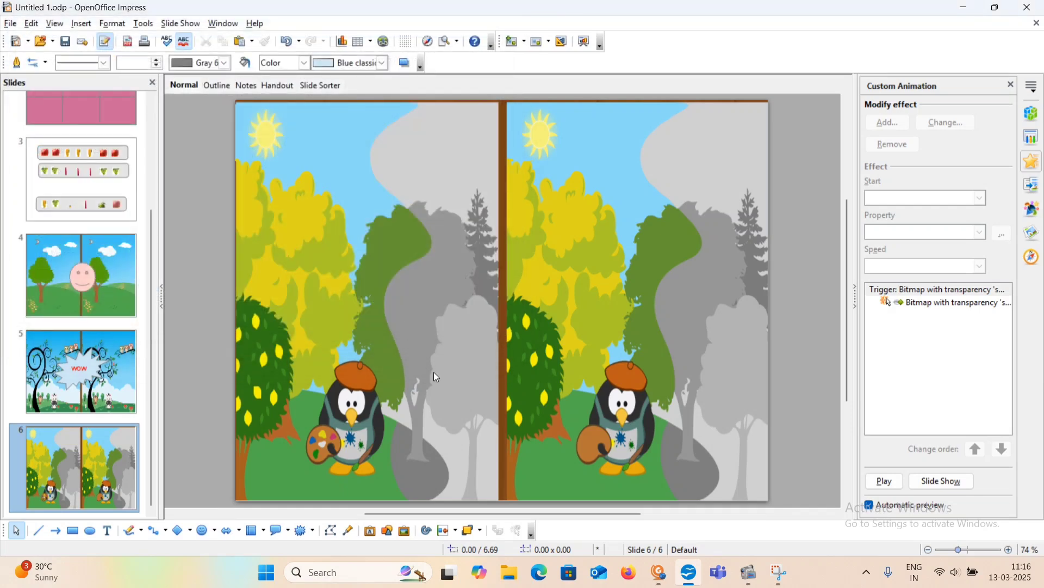
Name the newly inserted tree picture "tree".
right_click(482, 344)
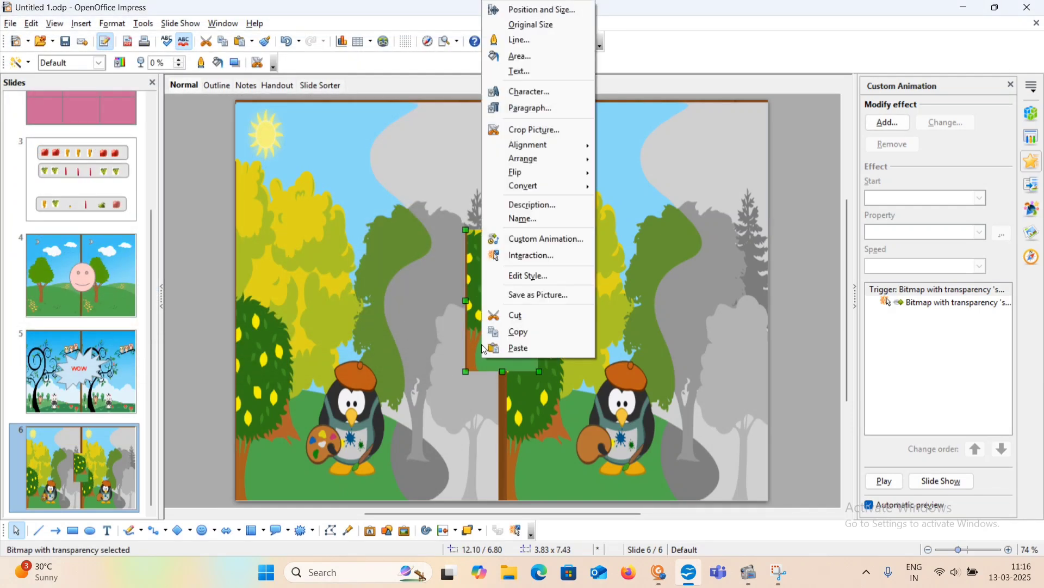
left_click(539, 222)
type("tree")
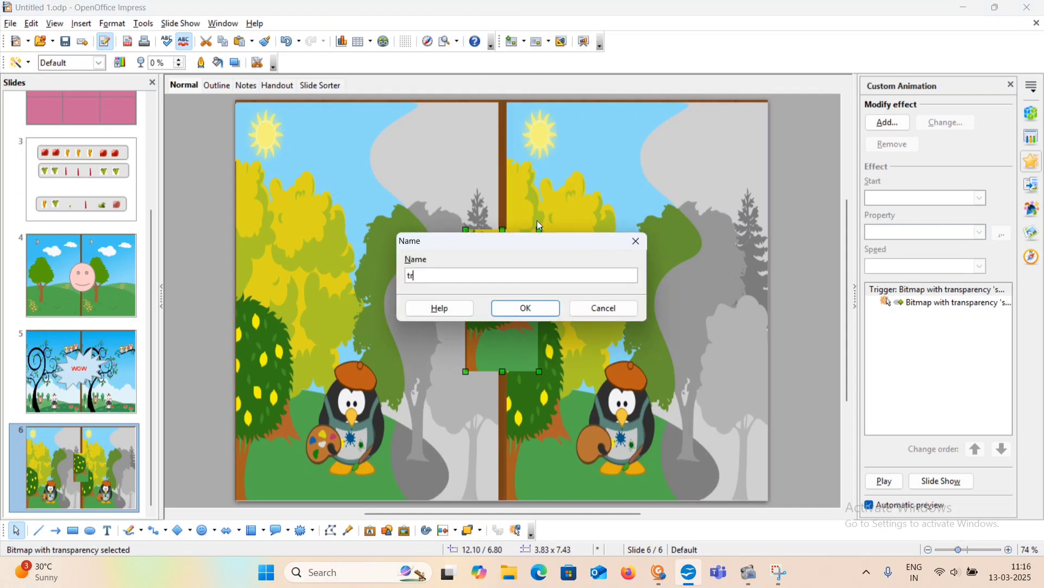
left_click(536, 309)
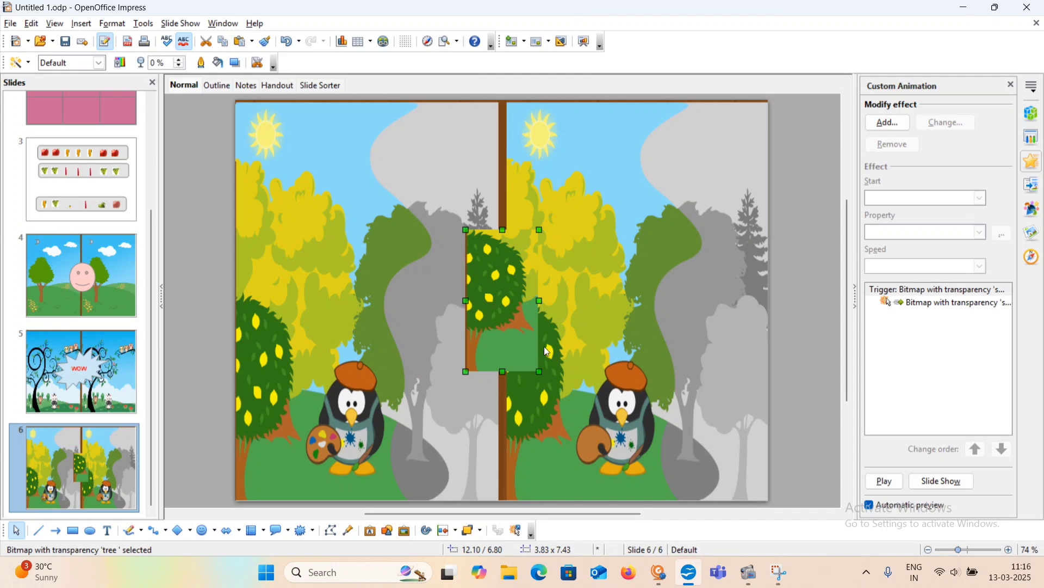
Place the "tree" picture over the fruit tree in the first scene and stretch it to about 3.80 × 10.63 cm.
left_click_drag(499, 328, 285, 447)
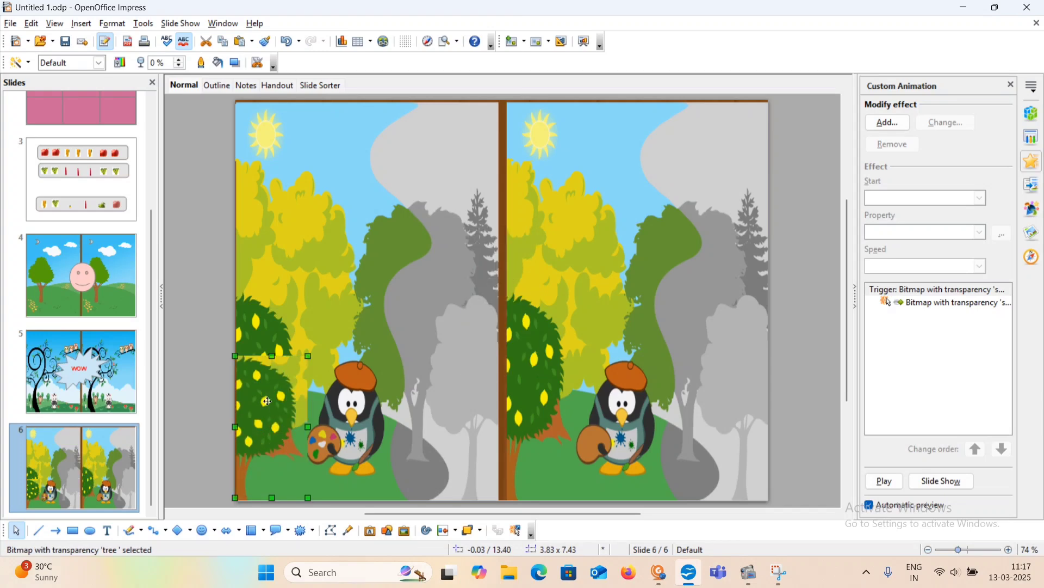
left_click_drag(235, 357, 235, 295)
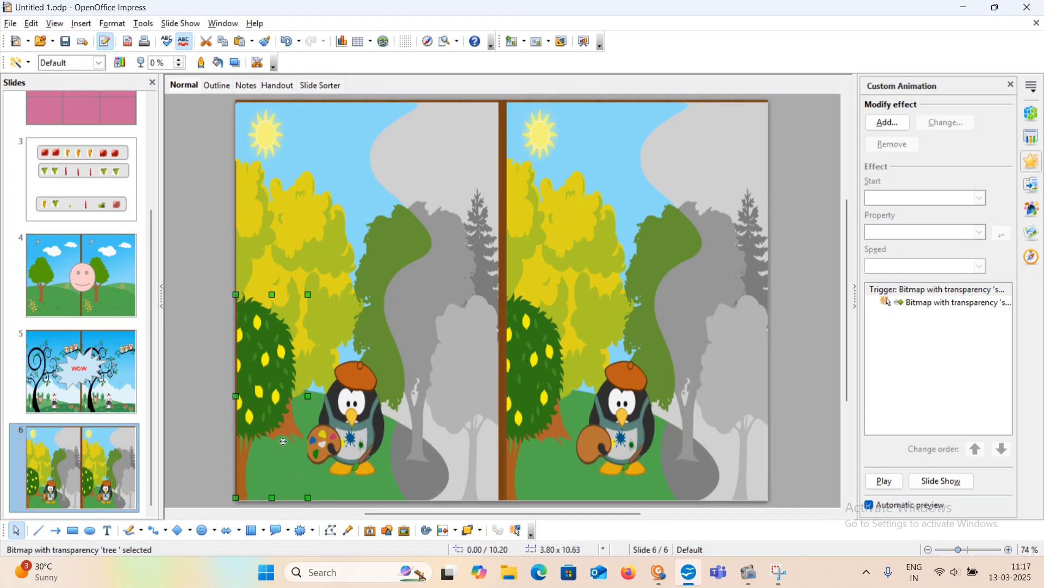
left_click(828, 405)
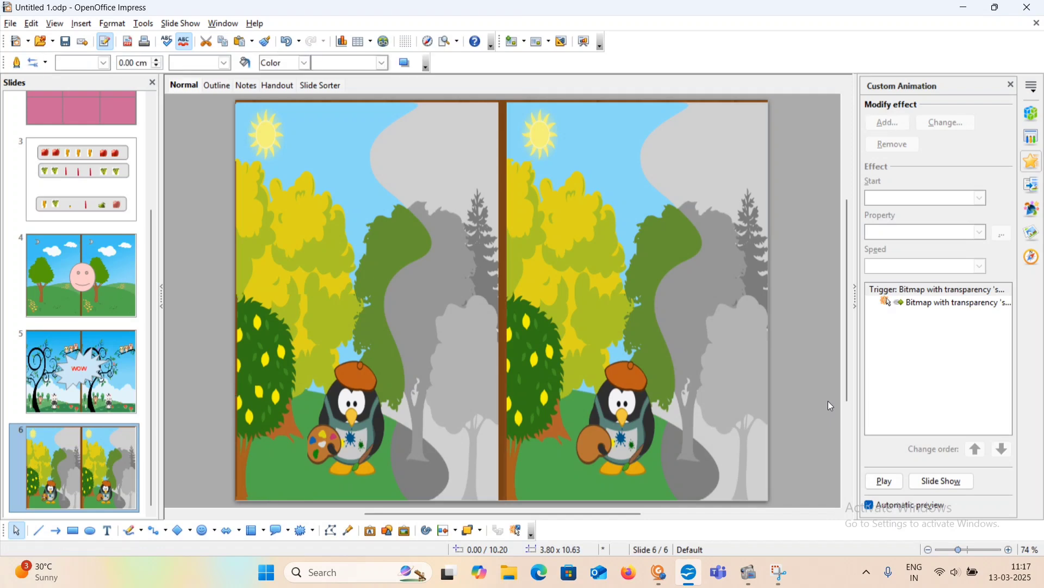
Duplicate the "tree" picture and position the copy over the fruit tree in the second scene.
left_click(332, 493)
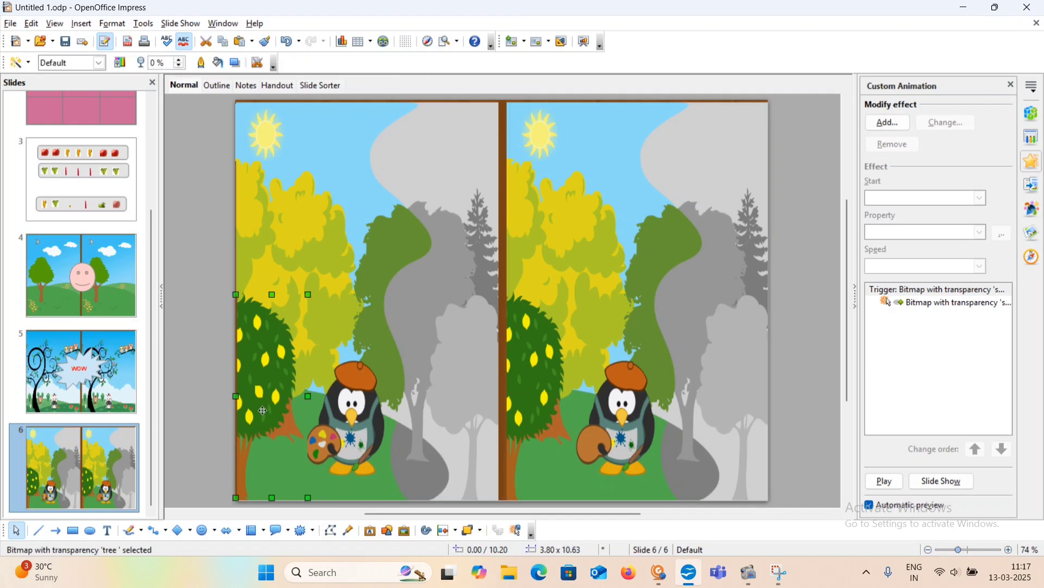
left_click_drag(261, 411, 533, 413)
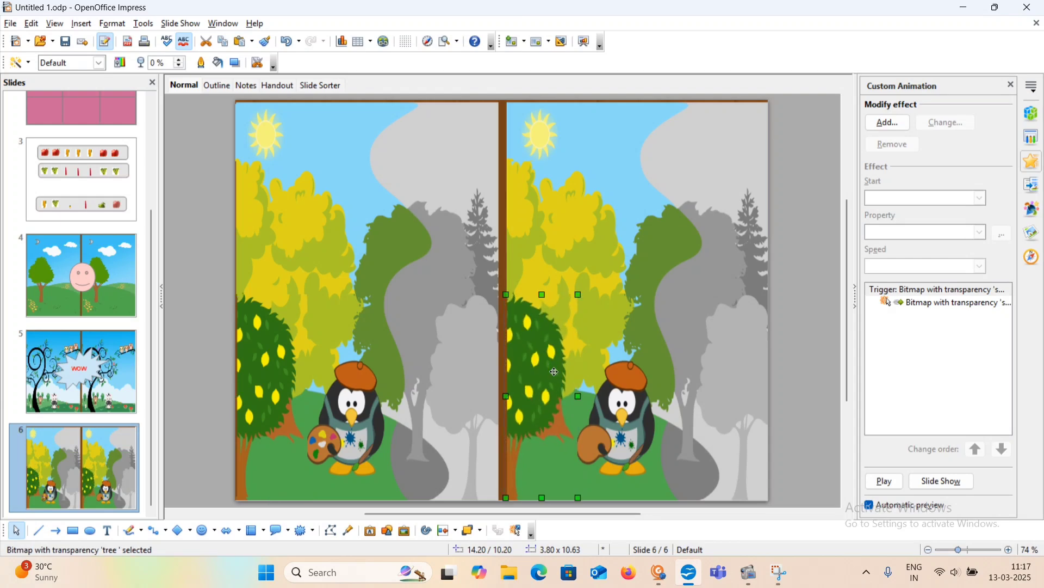
left_click(804, 387)
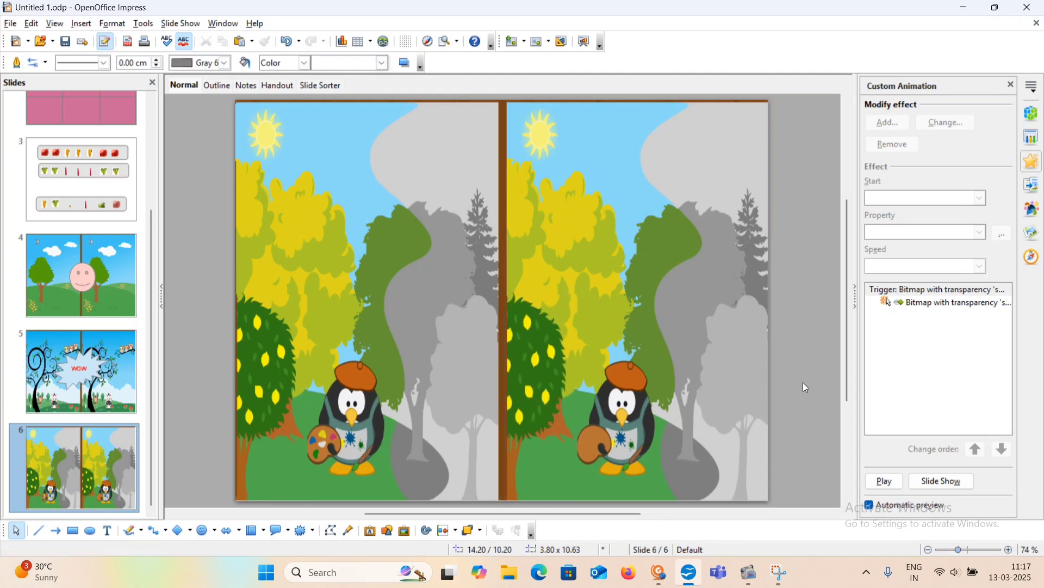
Add an Appear entrance effect to the second scene's tree and trigger it on click of the first scene's "tree" picture.
left_click(531, 403)
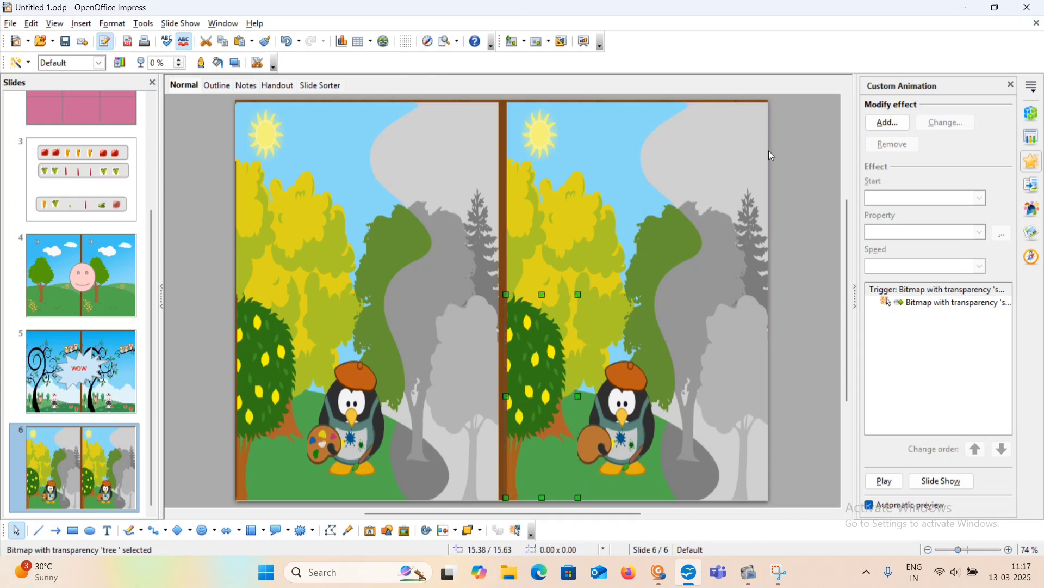
left_click(891, 124)
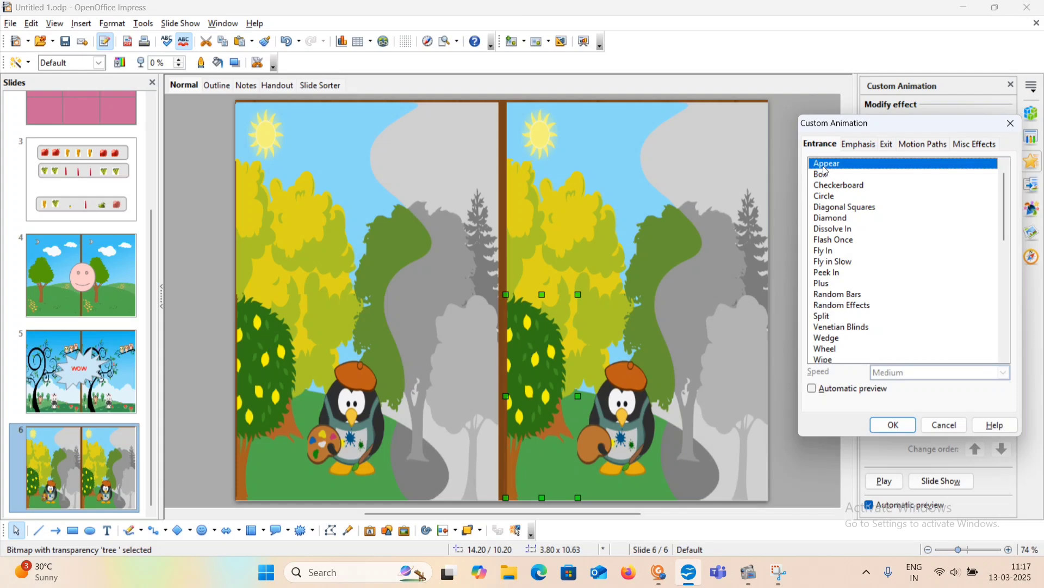
left_click(891, 426)
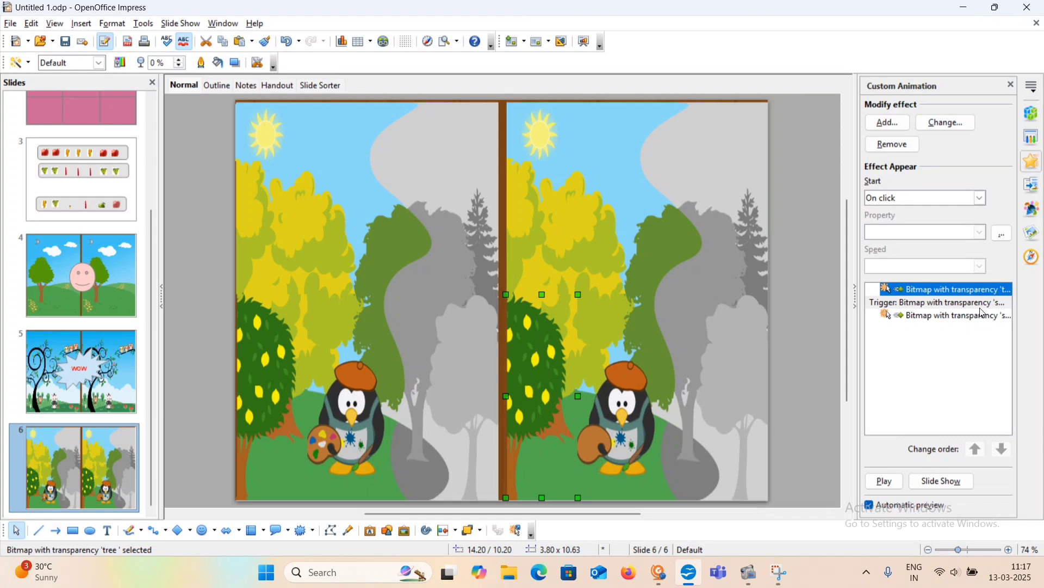
left_click(1004, 234)
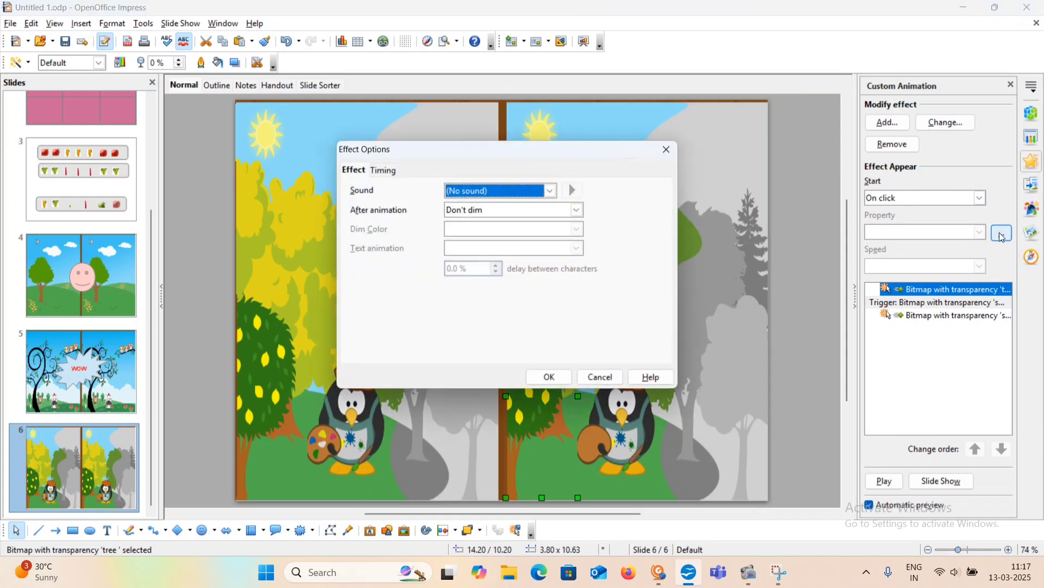
left_click(384, 173)
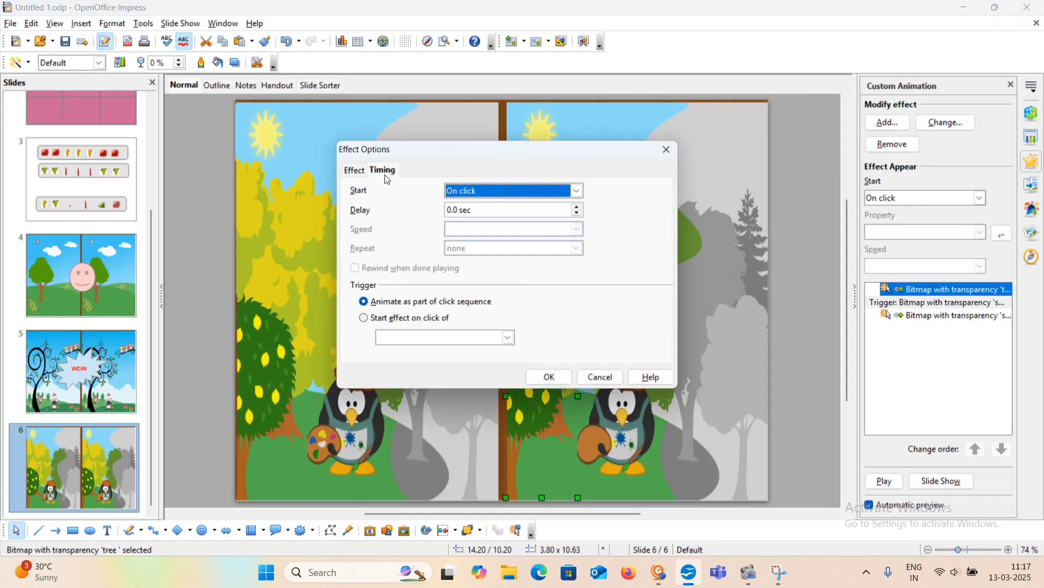
left_click(365, 320)
left_click(507, 337)
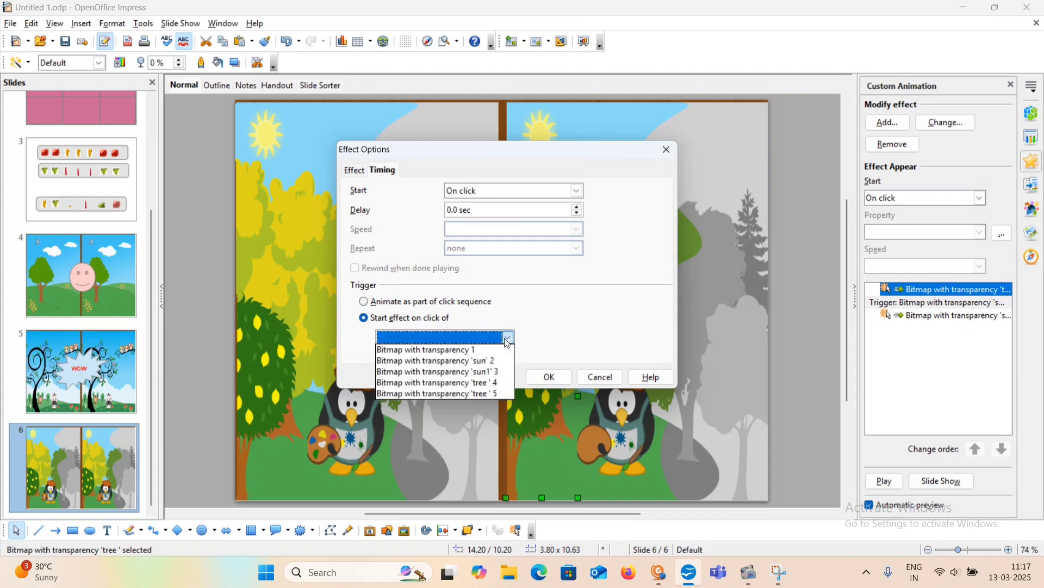
left_click(482, 384)
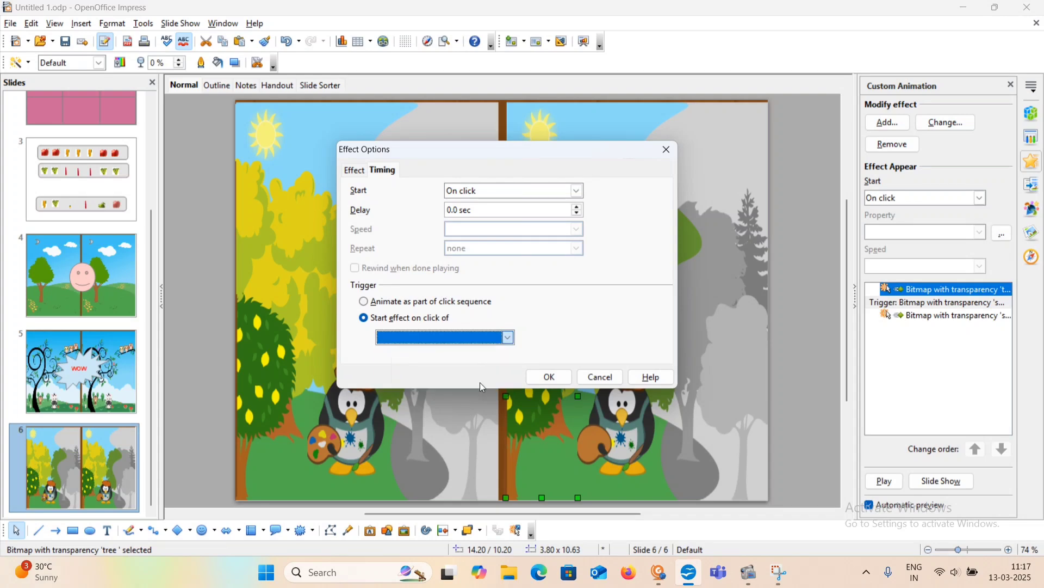
left_click(551, 379)
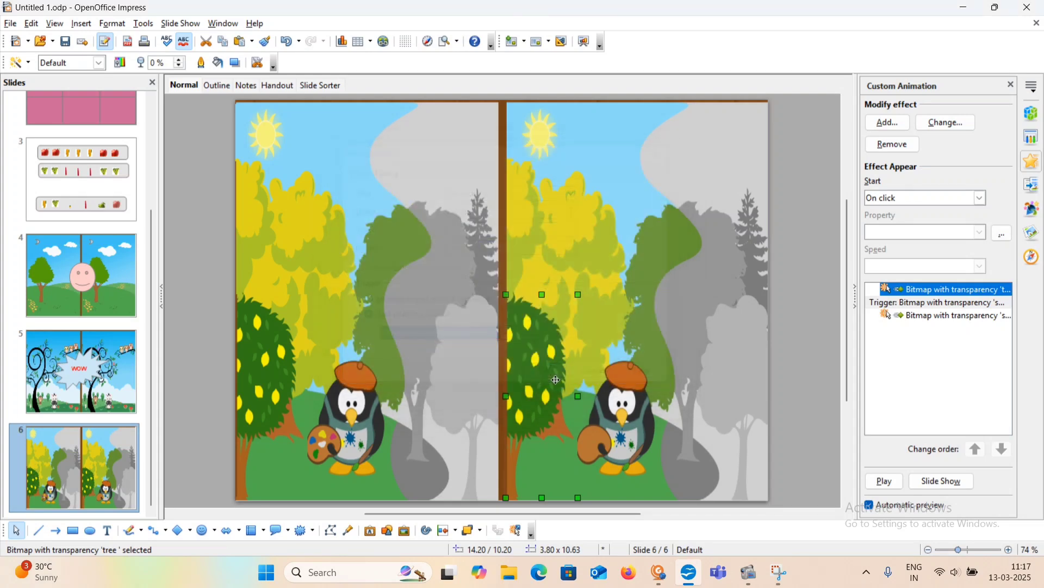
left_click(789, 322)
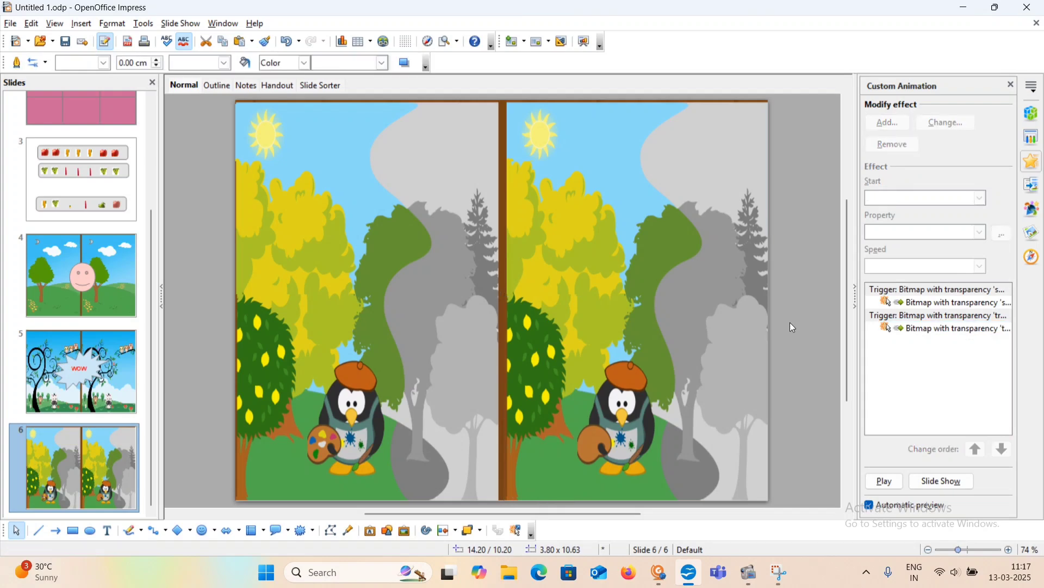
Run the slide show, test the first scene's sun trigger again, and return to editing.
left_click(187, 25)
left_click(188, 40)
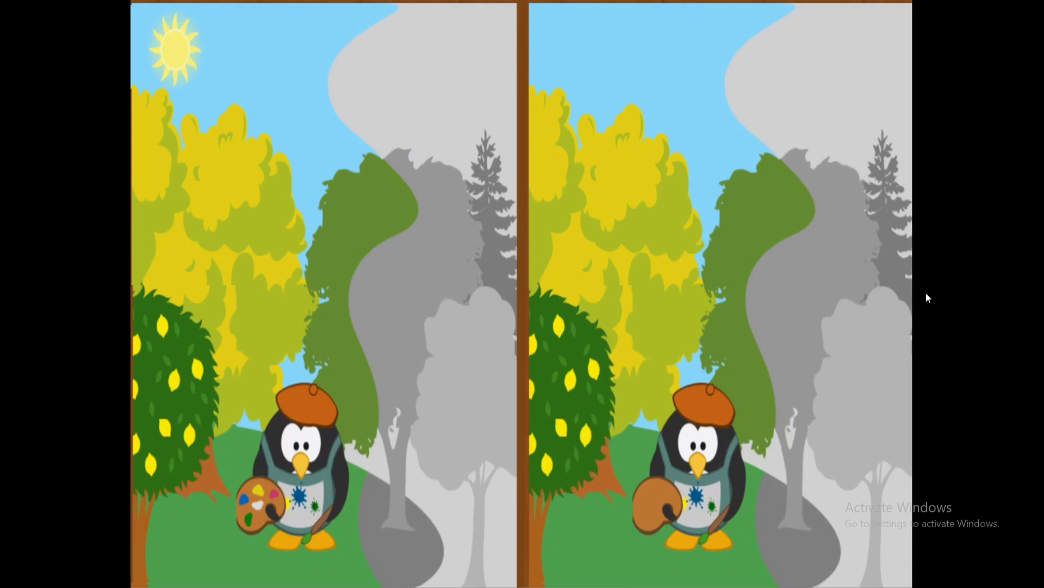
left_click(173, 43)
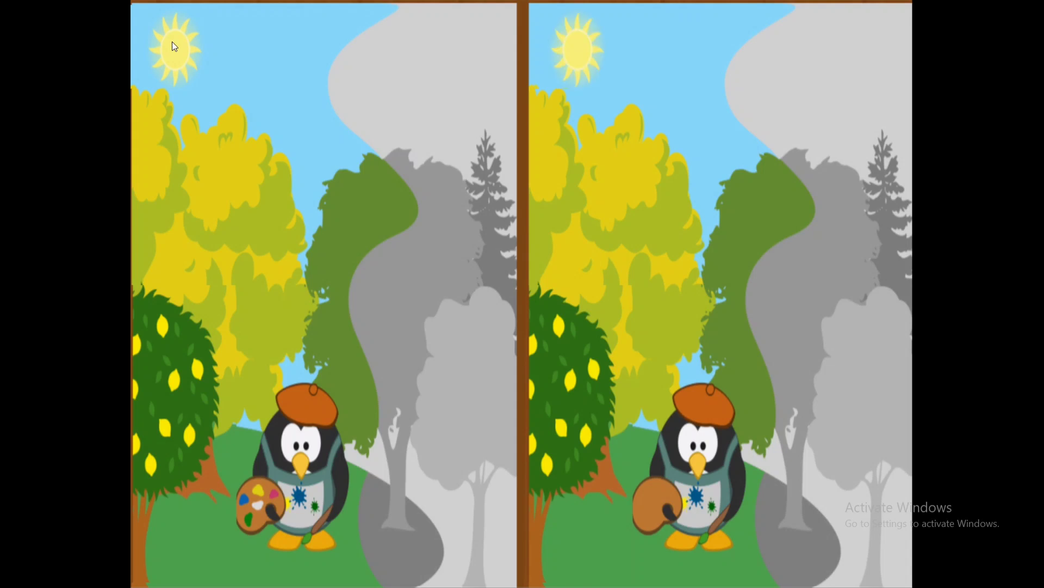
left_click(966, 274)
left_click(967, 273)
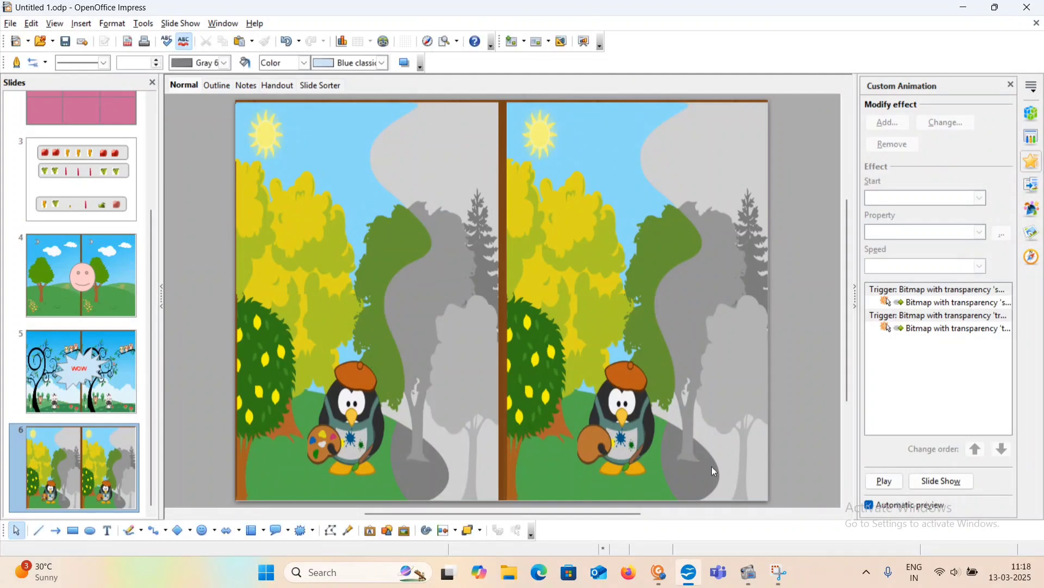
left_click(544, 419)
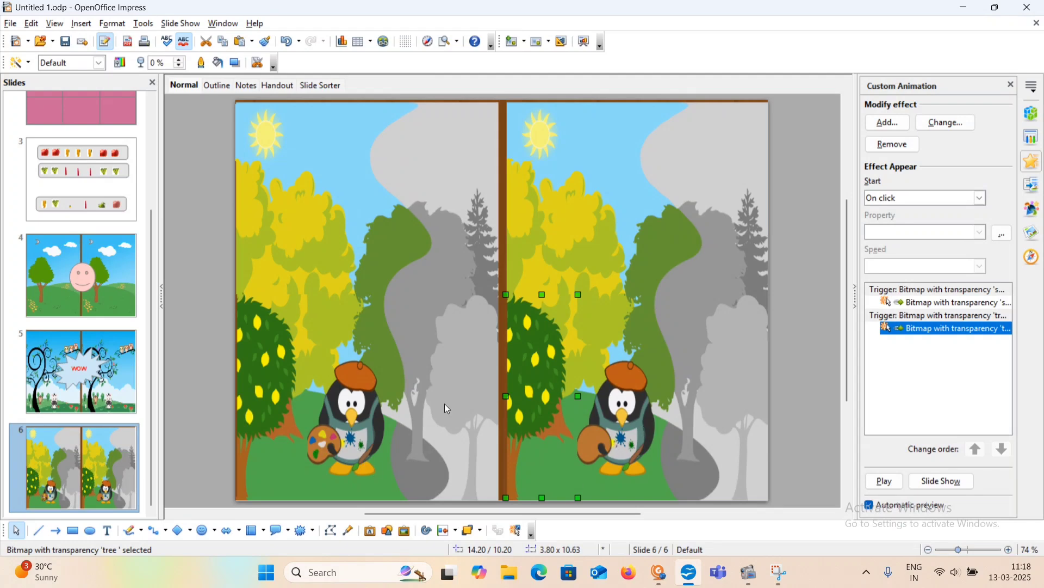
left_click(810, 347)
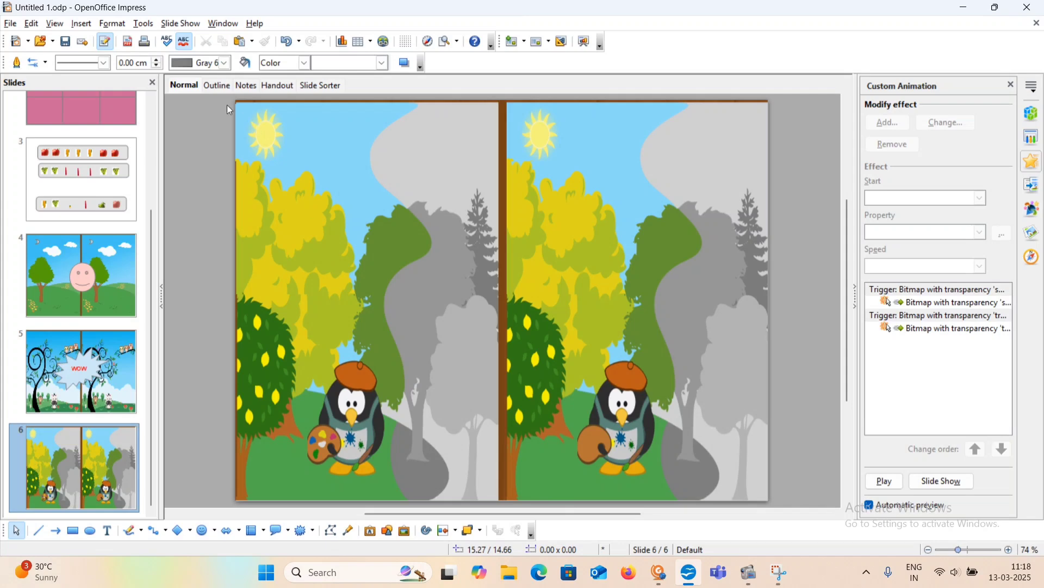
Insert the picture file "bearr" from the Pictures folder onto slide 6.
left_click(83, 25)
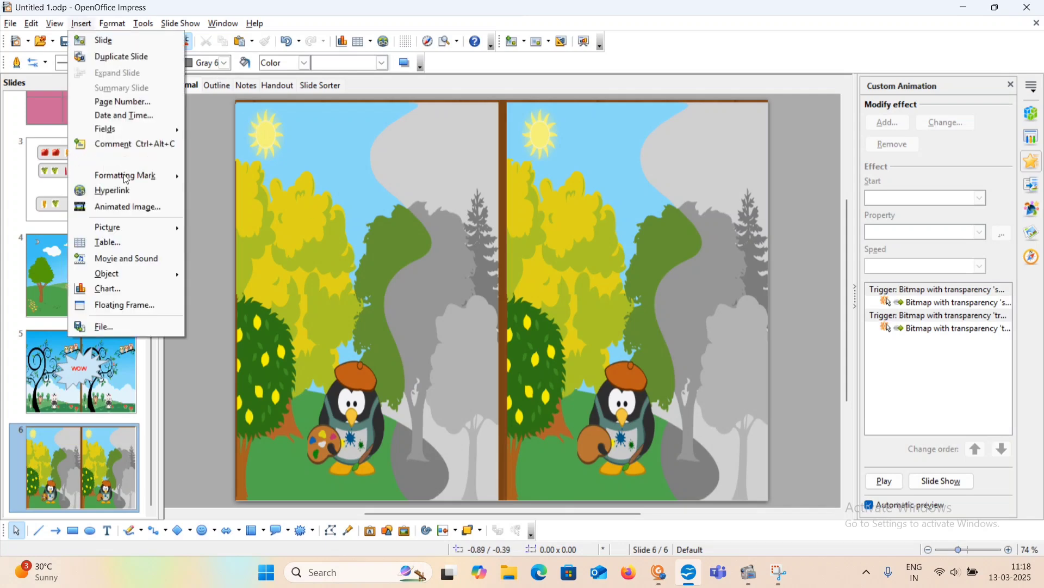
mouse_move(135, 226)
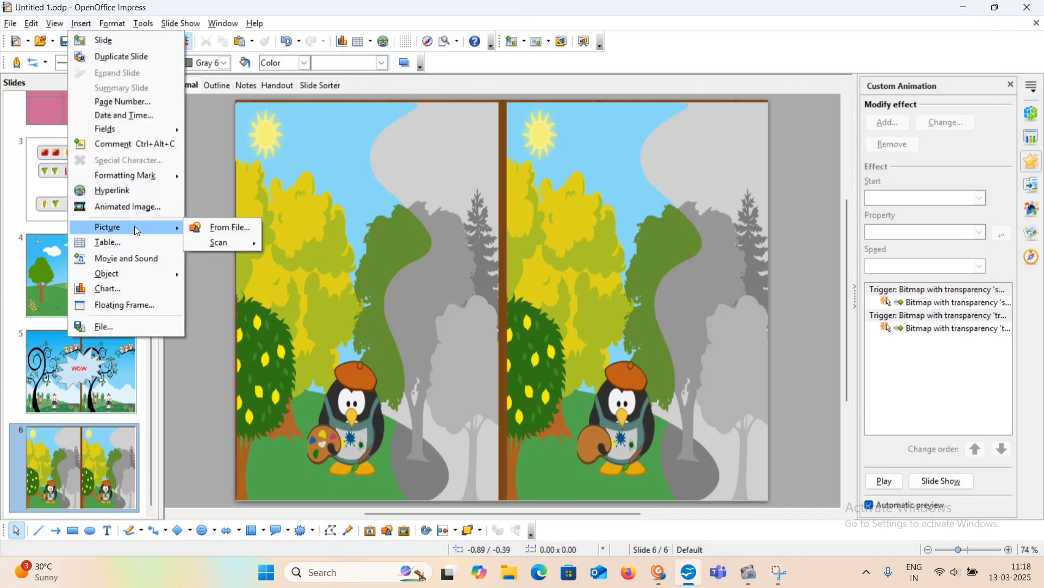
left_click(220, 230)
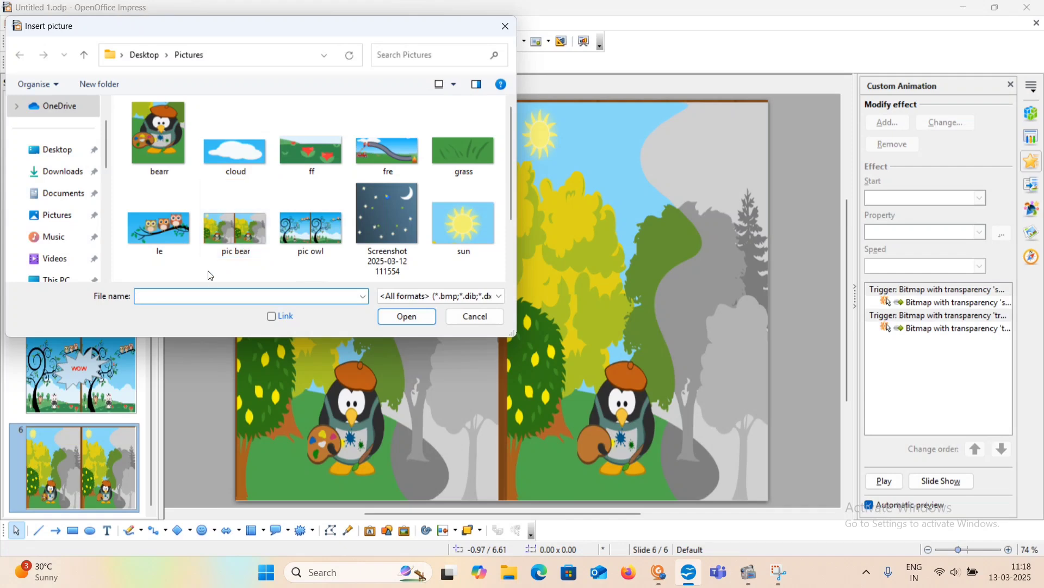
scroll(212, 269, "down", 2)
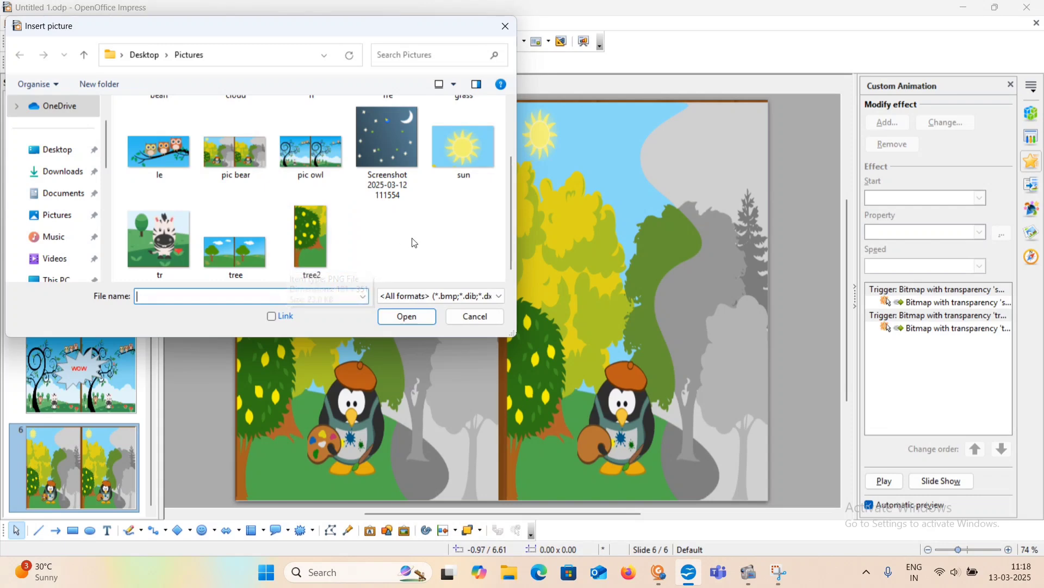
scroll(415, 243, "up", 1)
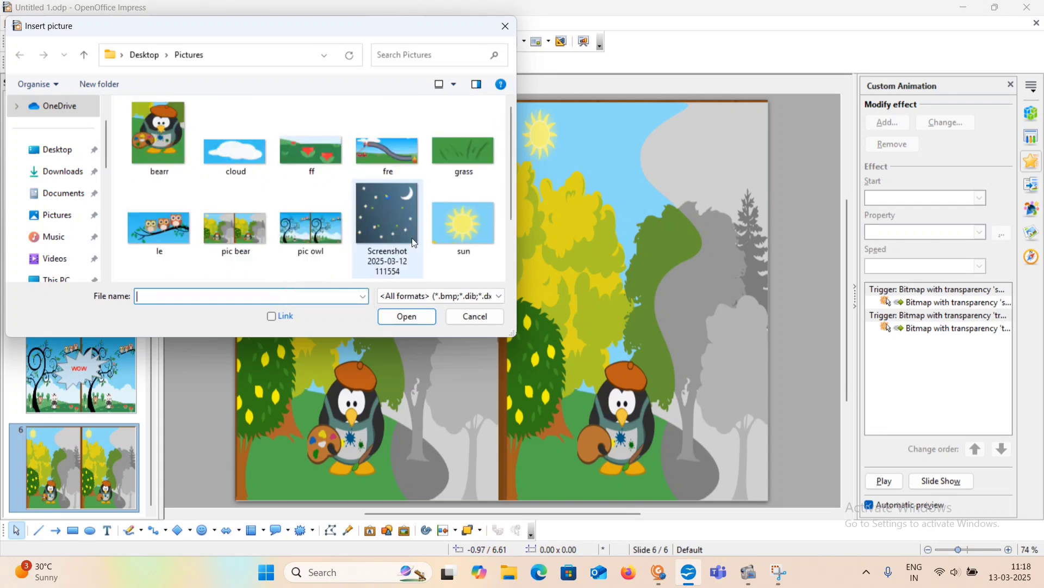
left_click(162, 152)
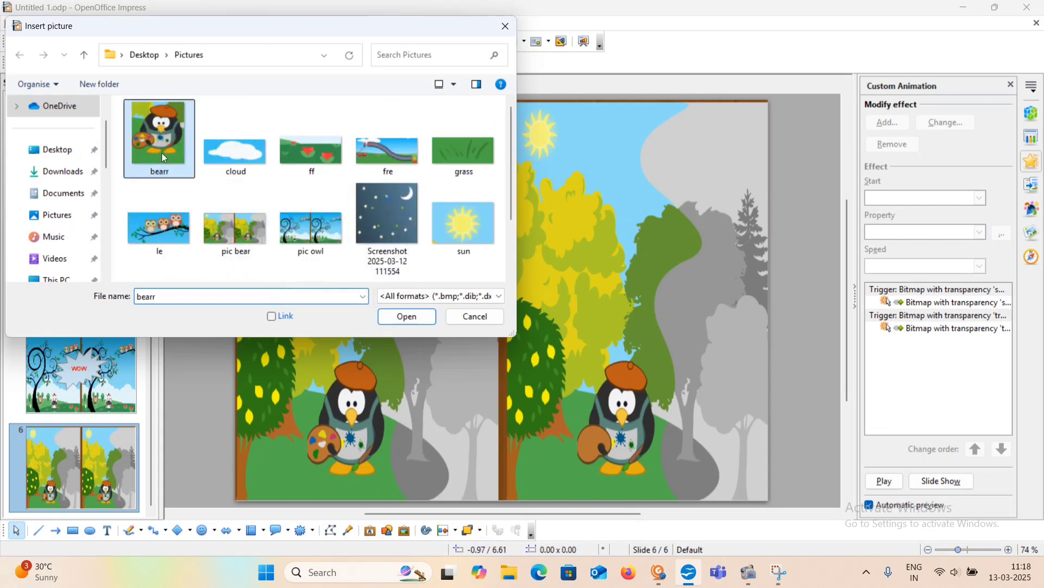
left_click(409, 320)
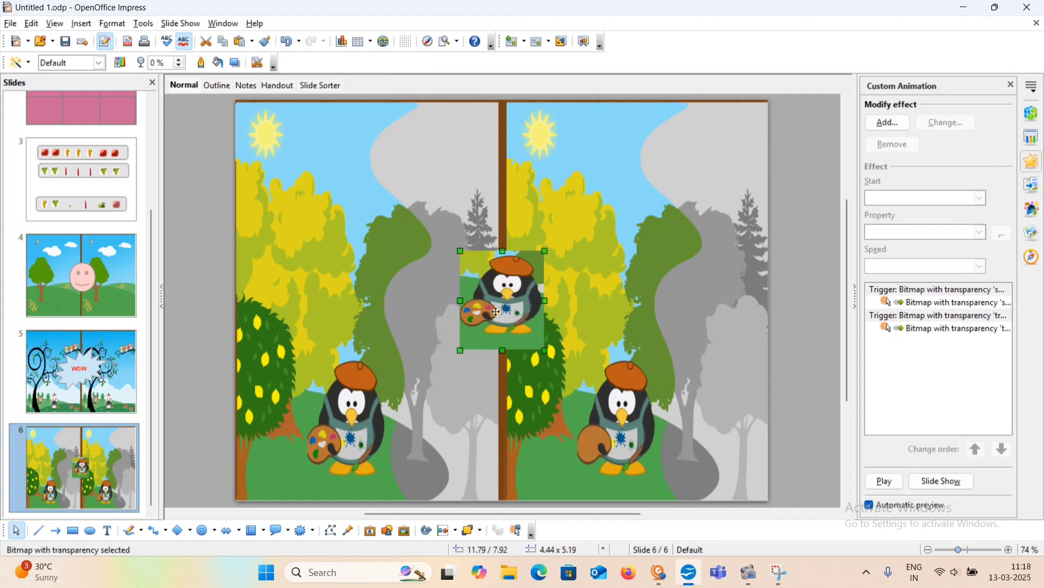
Name the inserted penguin picture "bear".
right_click(498, 316)
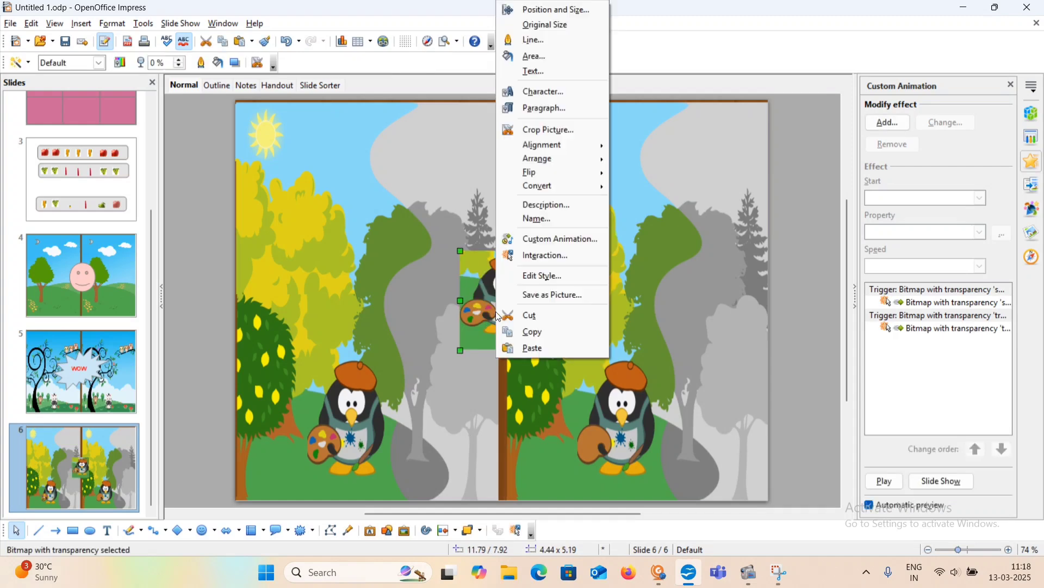
left_click(538, 219)
type("b")
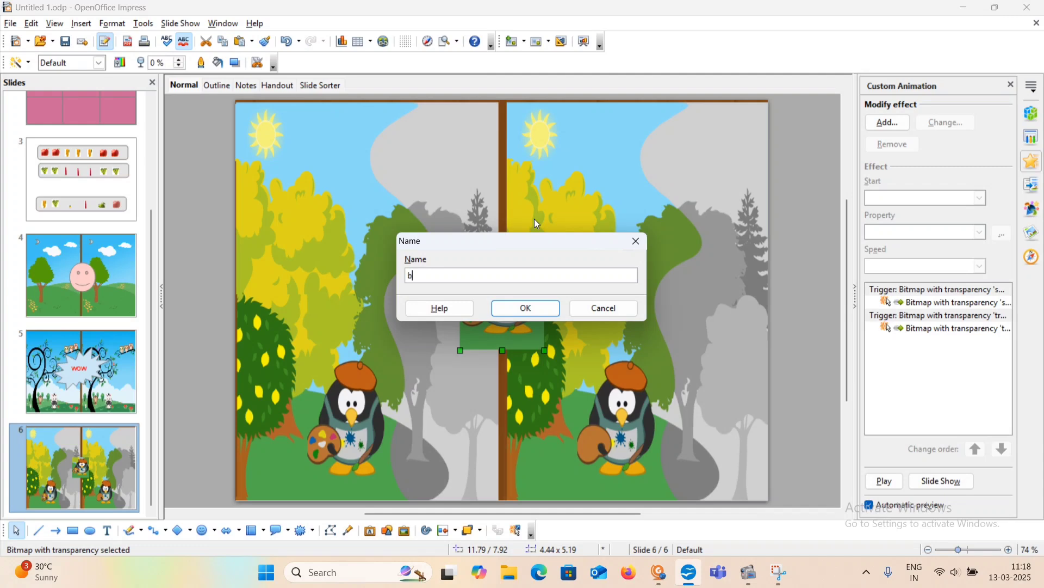
type("ear")
left_click(536, 309)
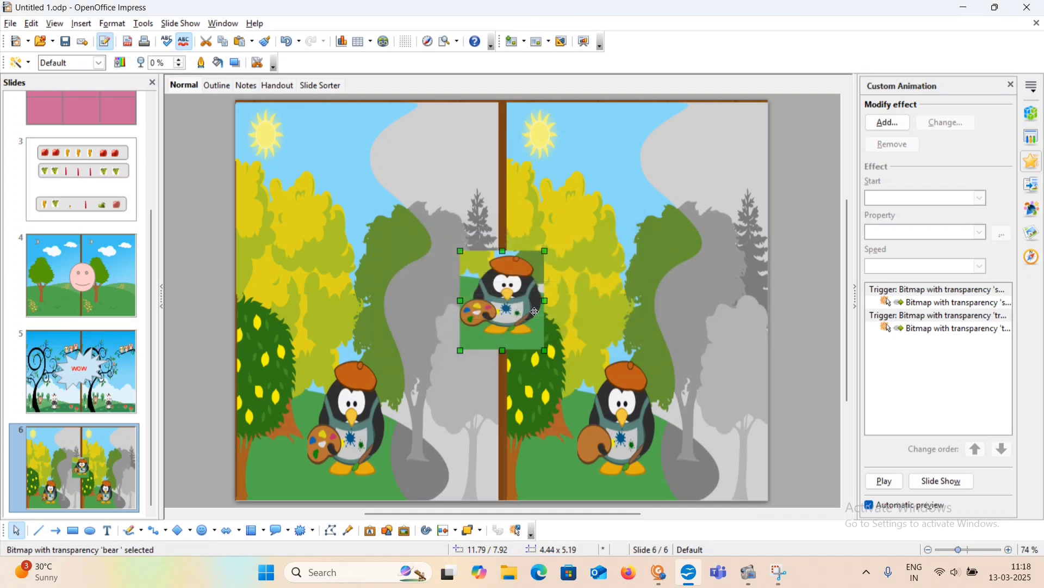
Place the "bear" picture over the first scene's penguin and stretch it upward to about 4.44 × 6.39 cm.
left_click_drag(494, 303, 341, 429)
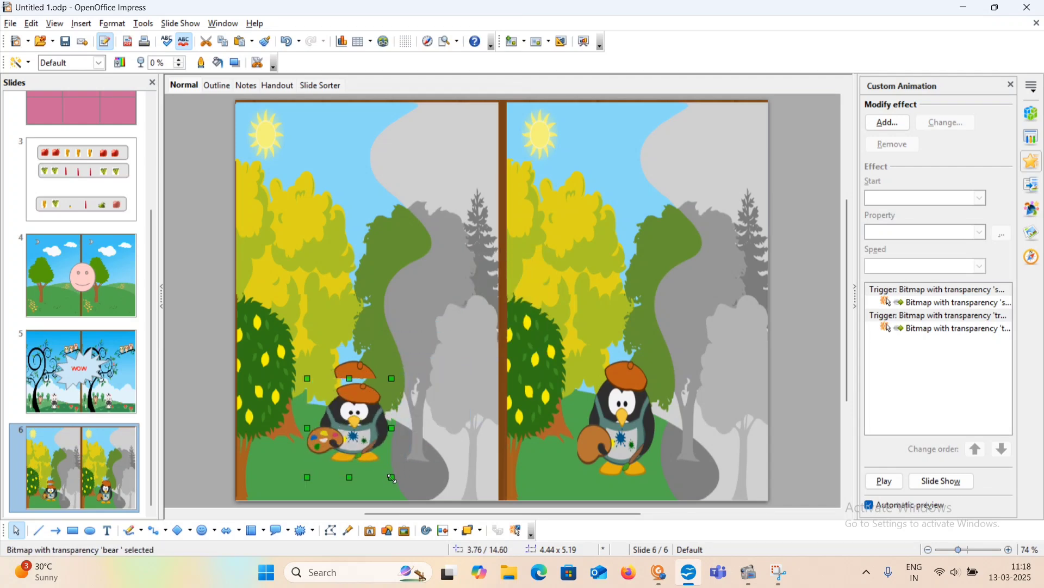
left_click_drag(392, 380, 391, 355)
left_click(400, 407)
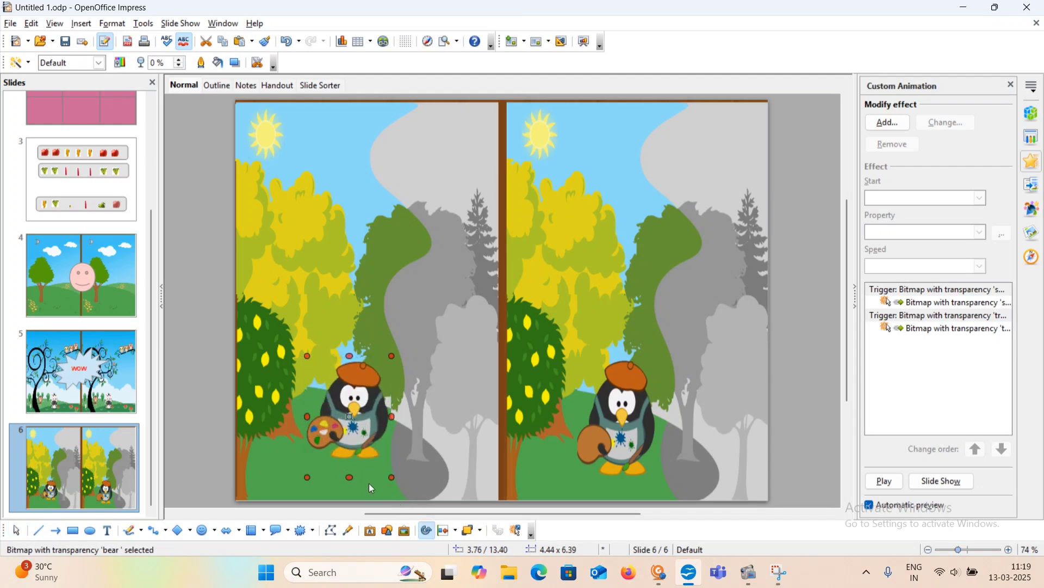
left_click(357, 445)
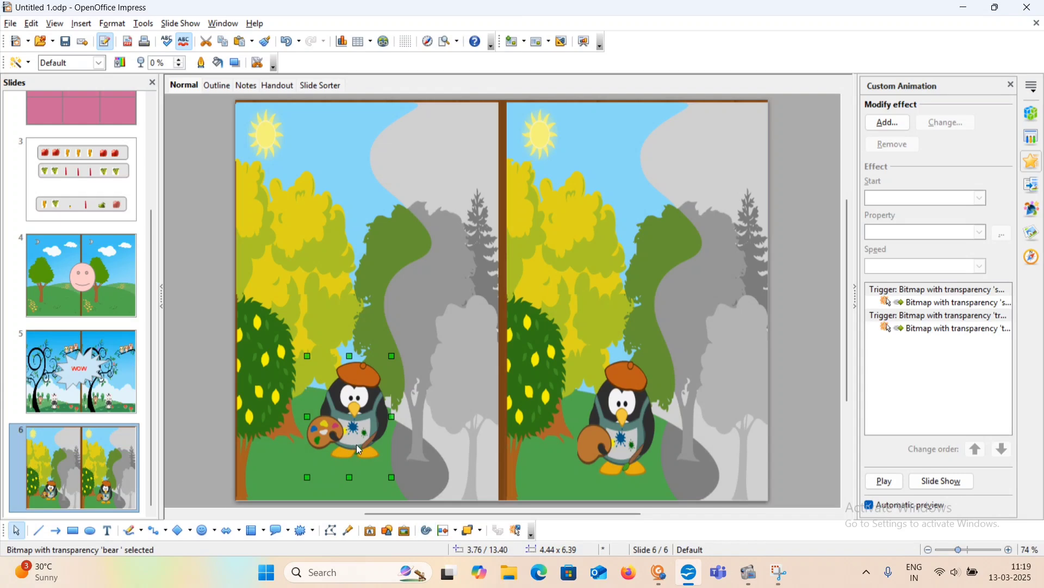
left_click(792, 412)
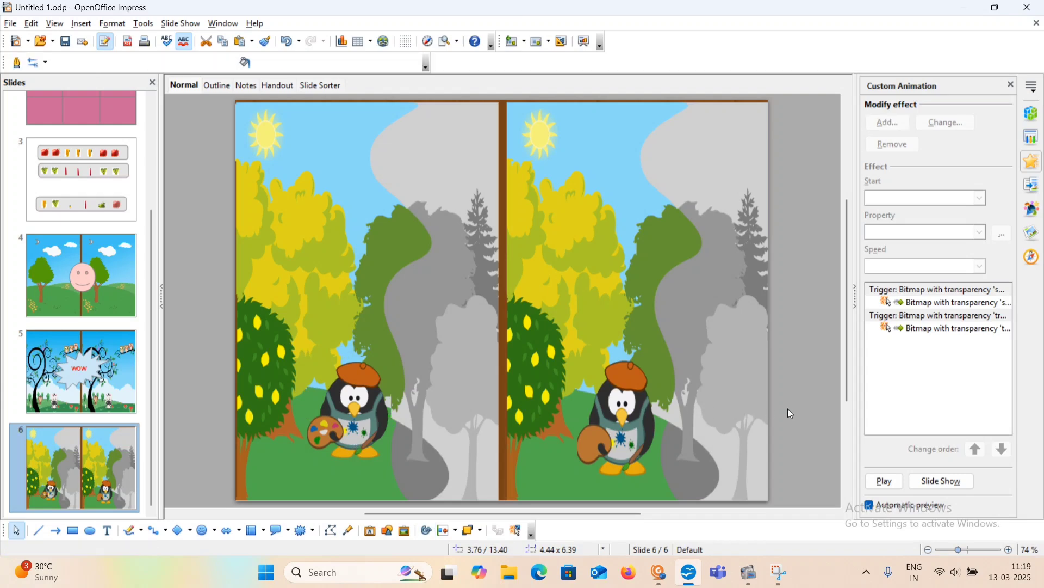
Duplicate the "bear" picture and move the copy horizontally until it covers the second scene's penguin.
left_click(315, 430)
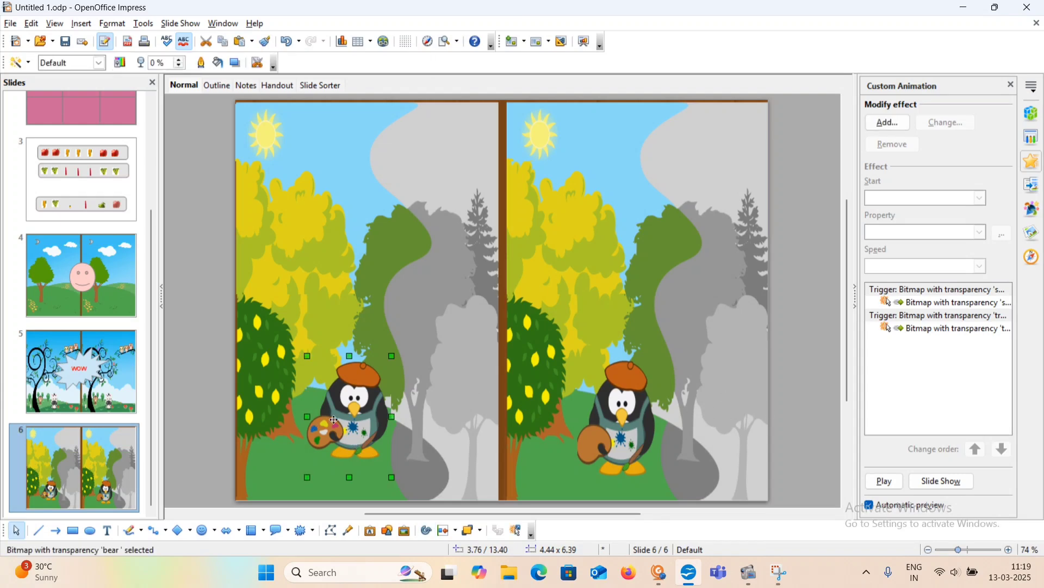
key("Right")
key("Right")
key("Right")
key("Right")
key("Right")
key("Right")
key("Right")
key("Right")
key("Right")
key("Right")
key("Right")
key("Right")
key("Right")
key("Right")
key("Right")
key("Right")
key("Right")
key("Right")
key("Right")
key("Right")
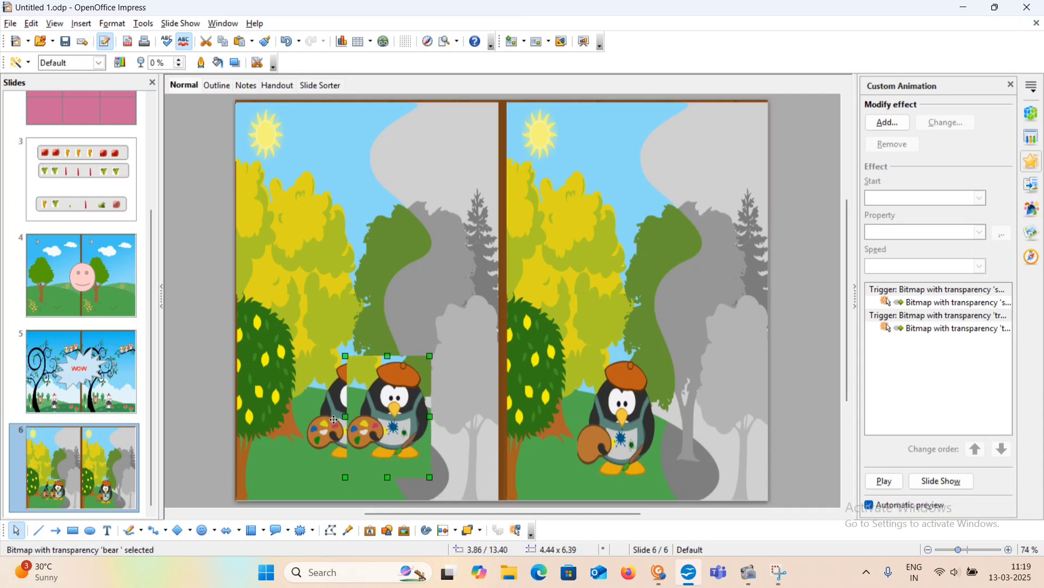
key("Right")
key("Right")
key("Right")
key("Right")
key("Right")
key("Right")
key("Right")
key("Right")
key("Right")
key("Right")
key("Right")
key("Right")
key("Right")
key("Right")
key("Right")
key("Right")
key("Right")
key("Right")
key("Right")
key("Right")
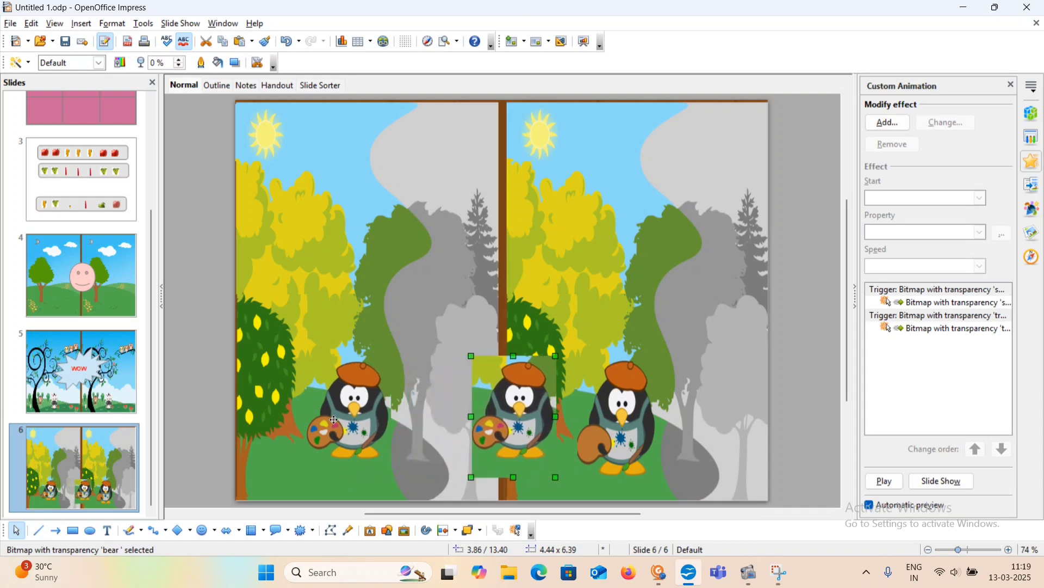
key("Right")
key("Right")
key("Right")
key("Right")
key("Right")
key("Right")
key("Right")
key("Right")
key("Right")
key("Right")
key("Right")
key("Right")
key("Right")
key("Right")
key("Right")
key("Right")
key("Right")
key("Right")
key("Right")
key("Right")
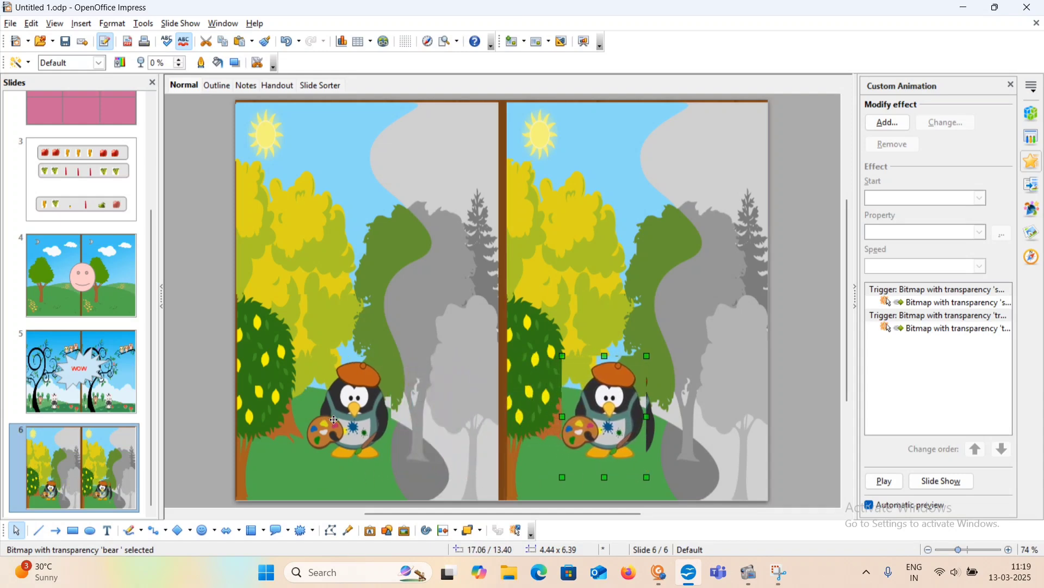
key("Right")
key("Right")
key("Right")
key("Right")
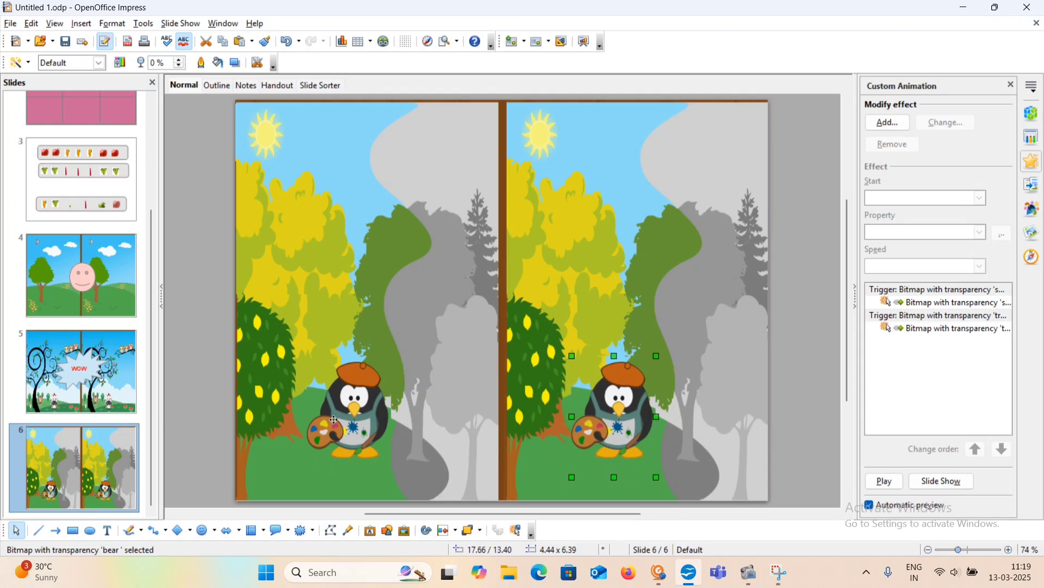
Name the second scene's penguin picture "bear 2".
right_click(625, 377)
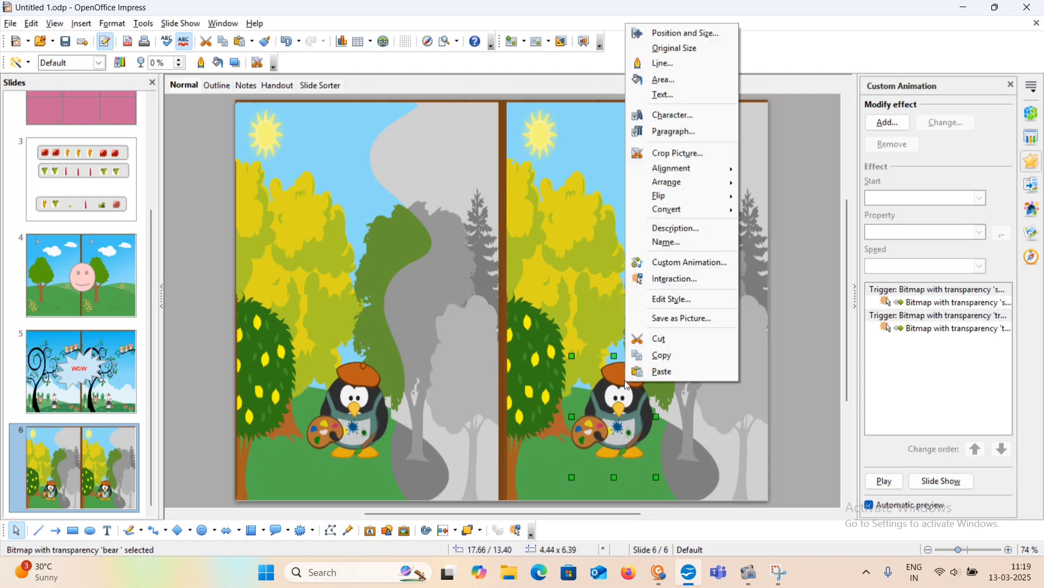
left_click(668, 240)
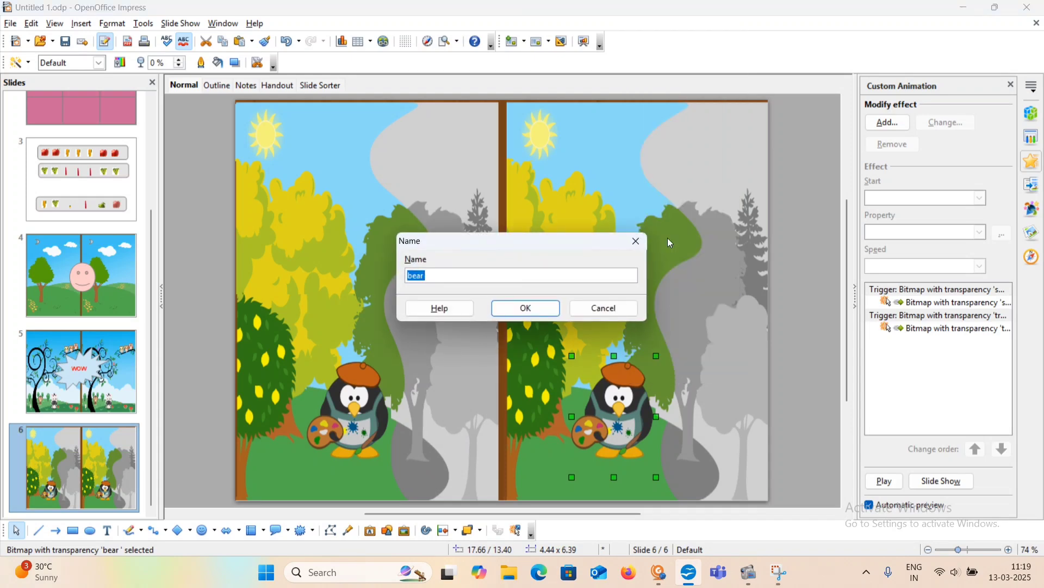
type("bear 2")
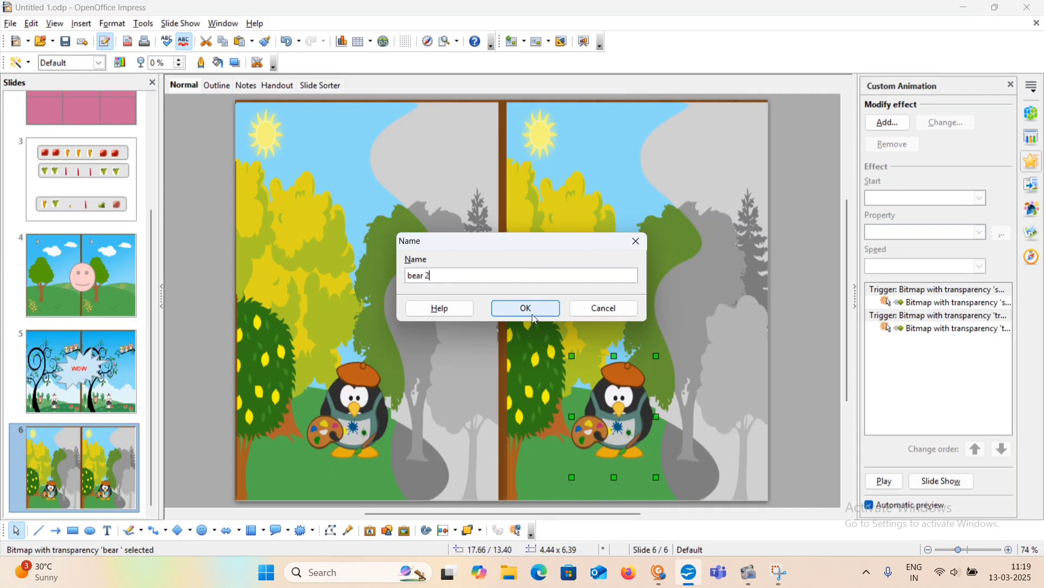
left_click(526, 308)
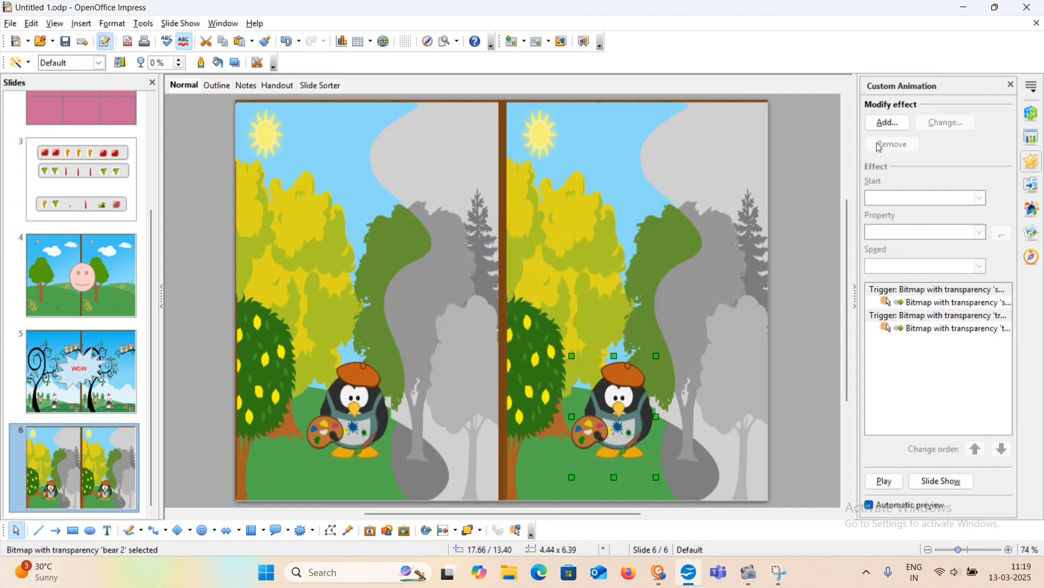
Add an Appear entrance effect to "bear 2" and trigger it on click of the first scene's "bear" picture.
left_click(889, 125)
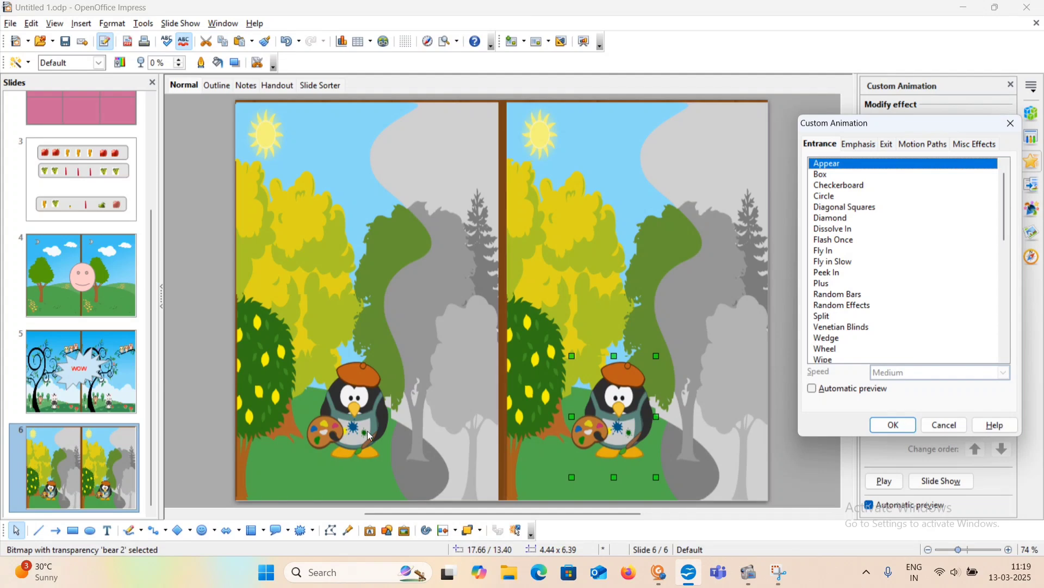
left_click(894, 426)
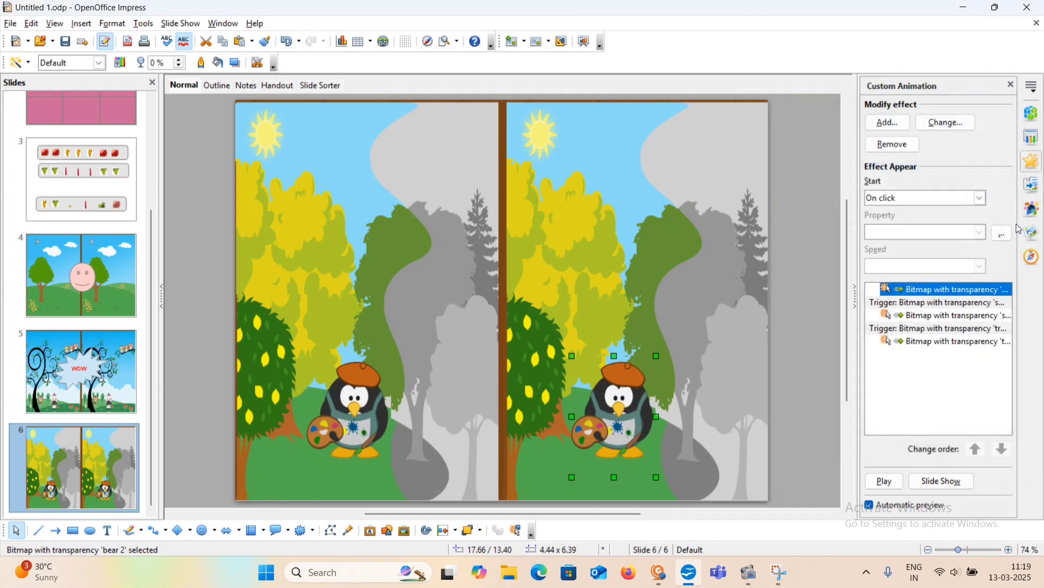
left_click(1005, 240)
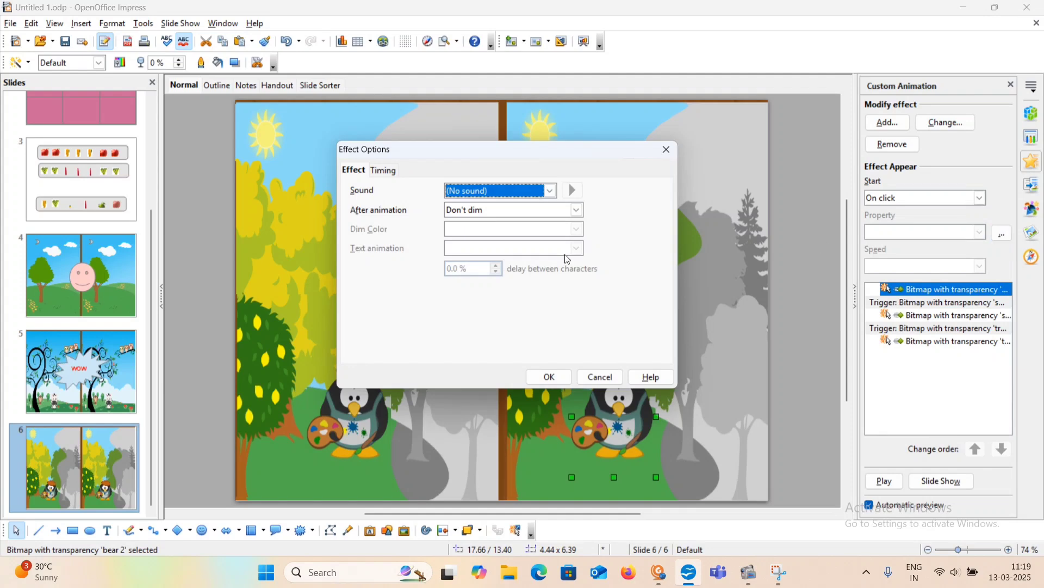
left_click(384, 171)
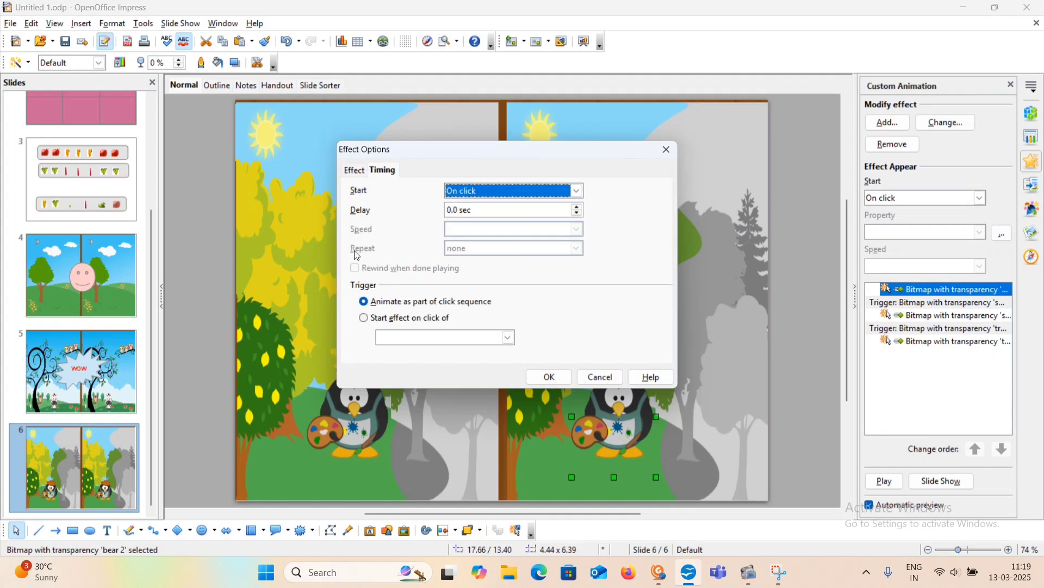
left_click(364, 318)
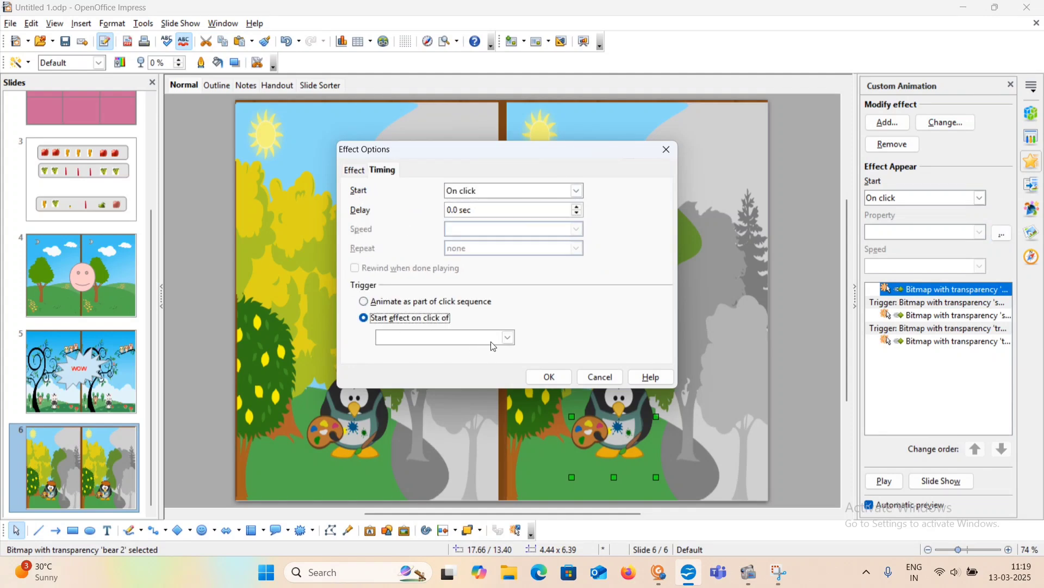
left_click(510, 339)
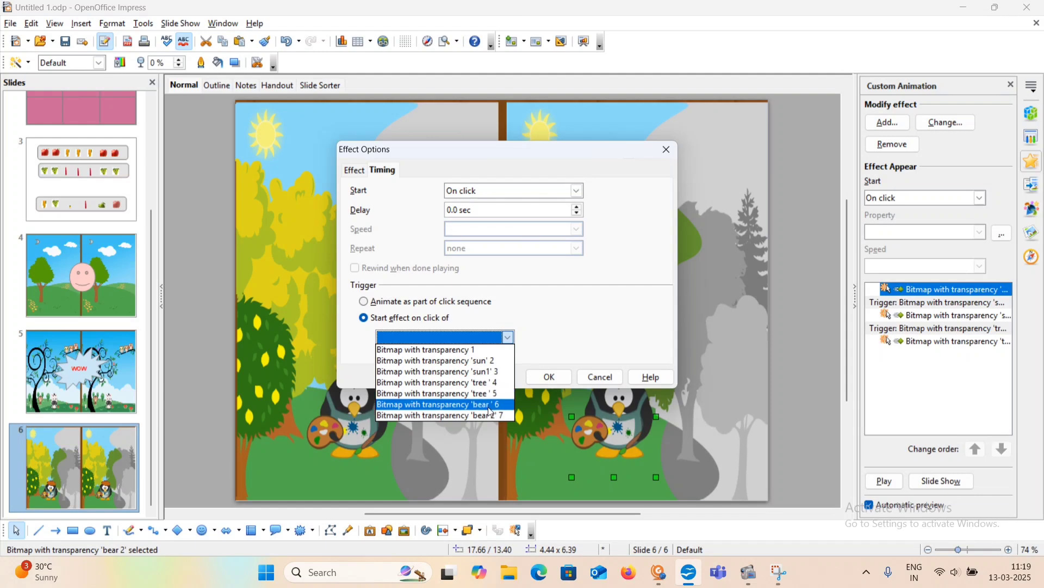
left_click(461, 405)
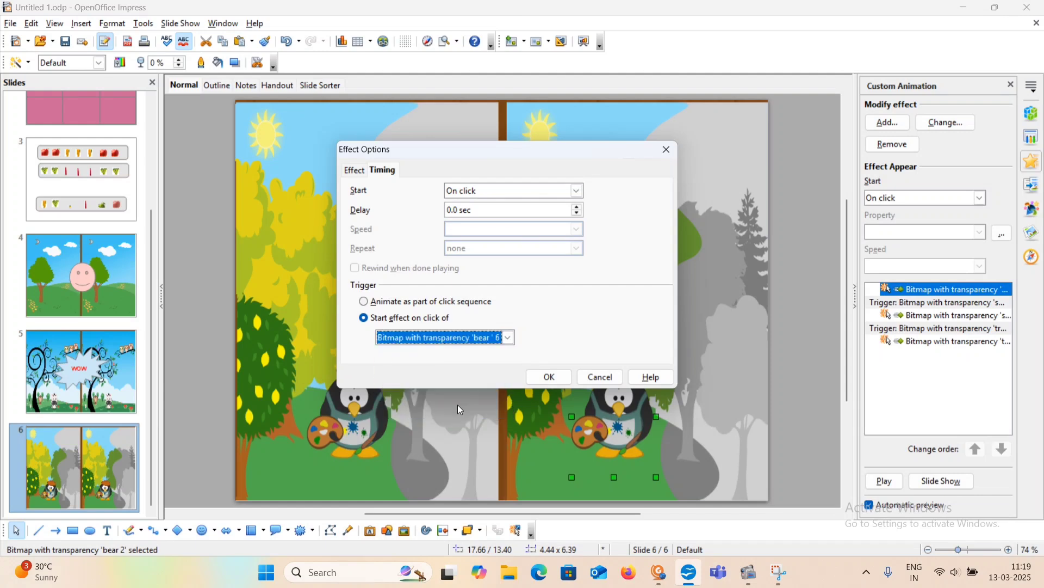
left_click(550, 378)
left_click(780, 353)
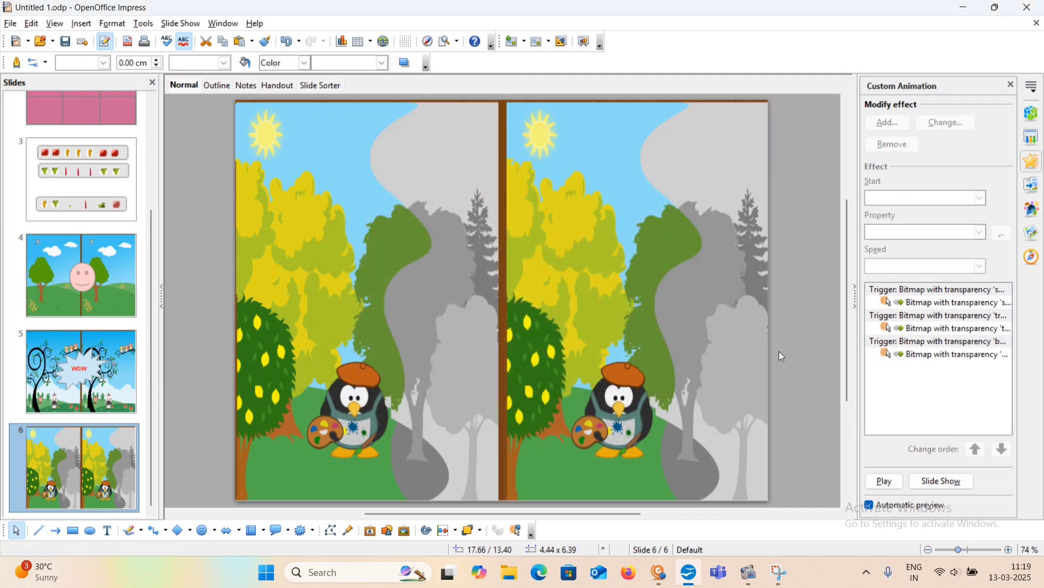
Run the slide show, test the first scene's penguin, tree and sun triggers, and return to editing.
left_click(181, 25)
left_click(190, 39)
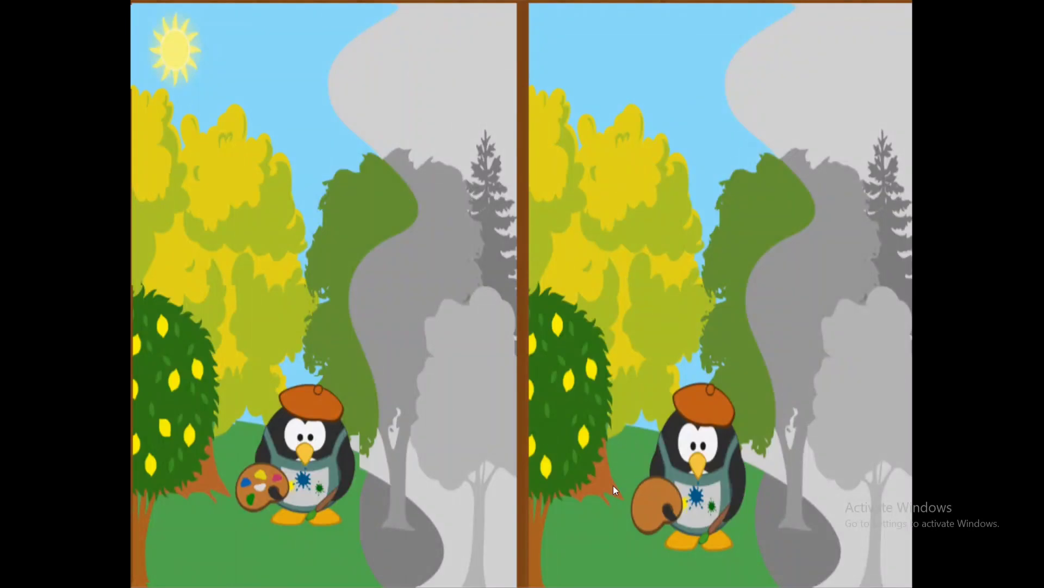
left_click(262, 483)
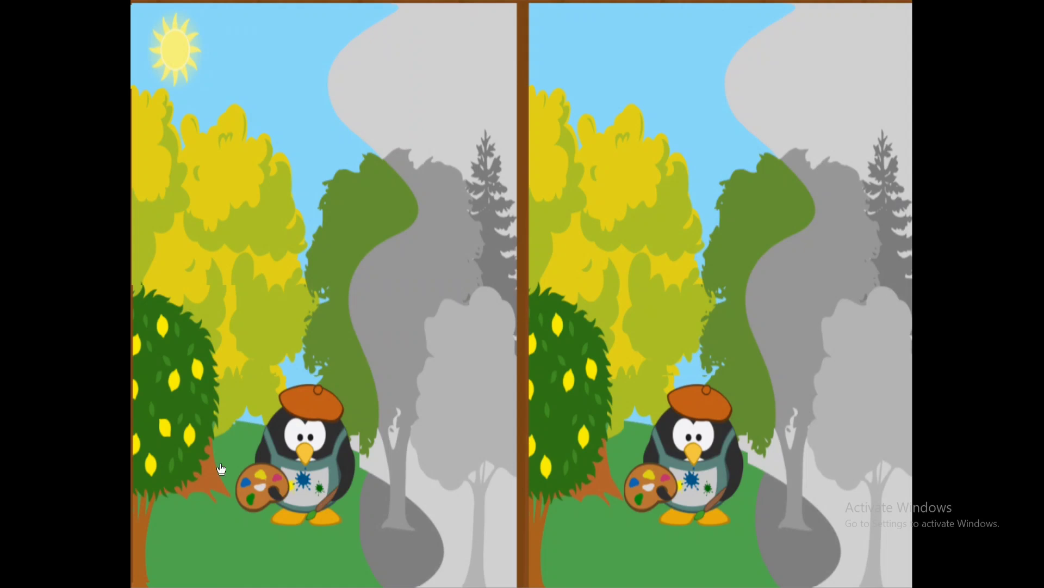
left_click(165, 432)
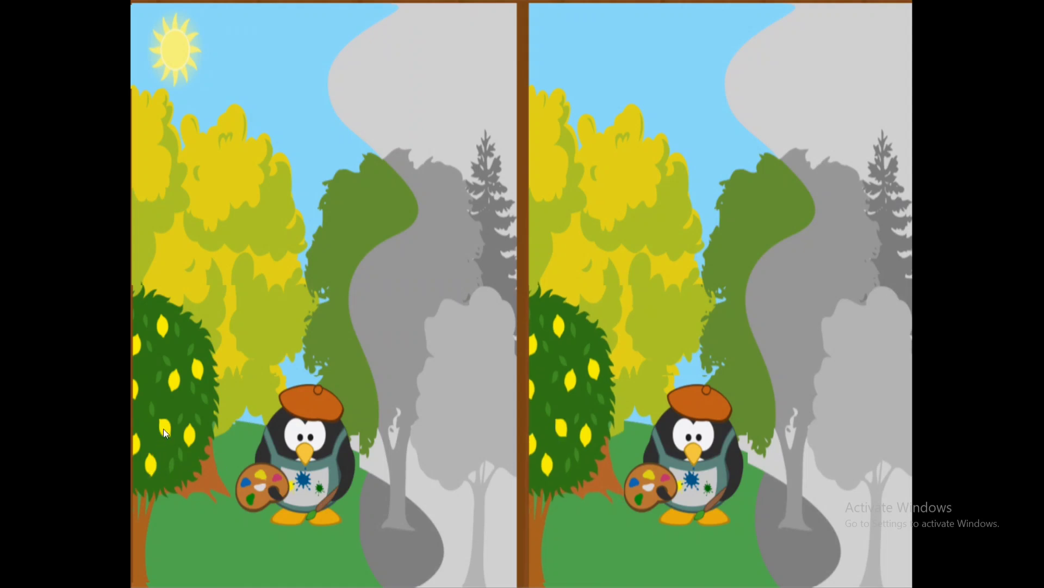
left_click(175, 57)
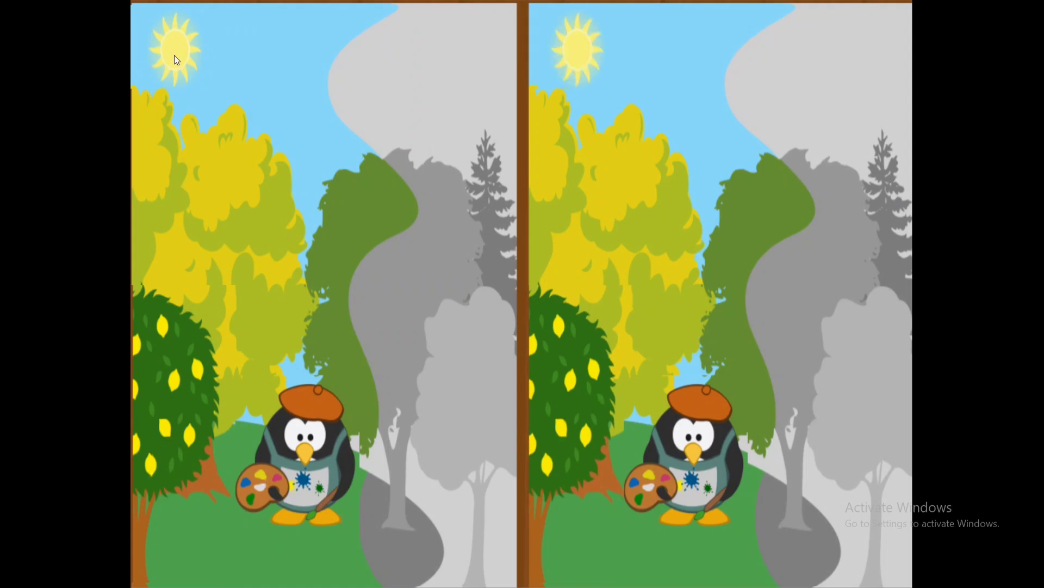
left_click(984, 226)
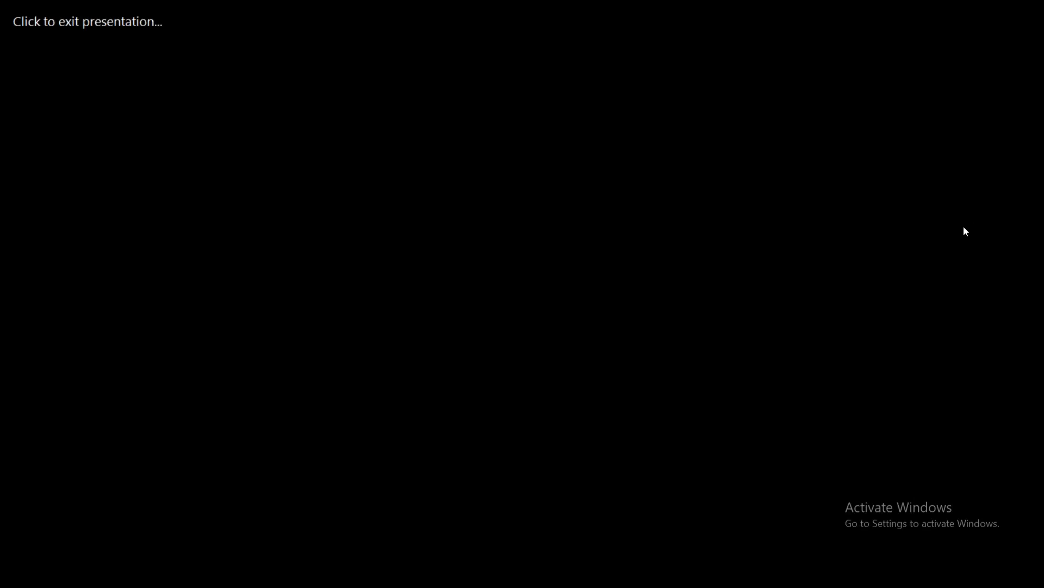
left_click(964, 228)
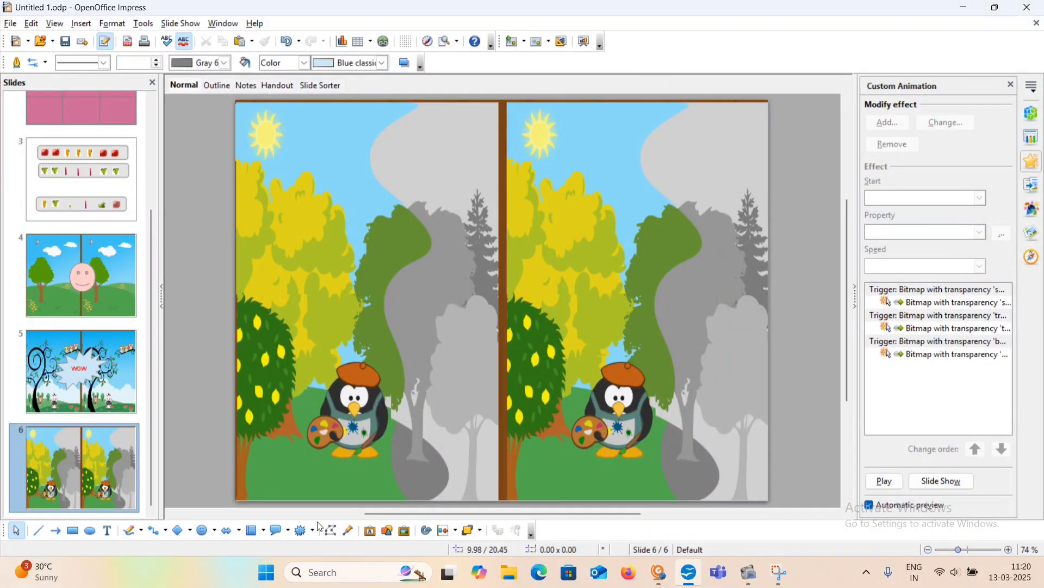
Draw a smiley face shape about 9.80 × 9.20 cm over the middle of slide 6, between the two scenes.
left_click(216, 533)
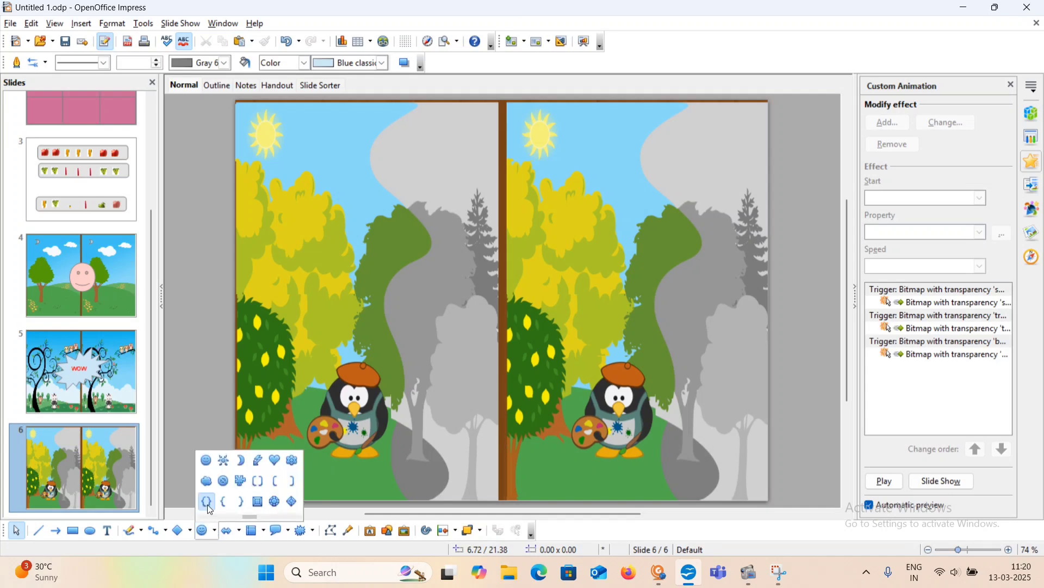
left_click(207, 463)
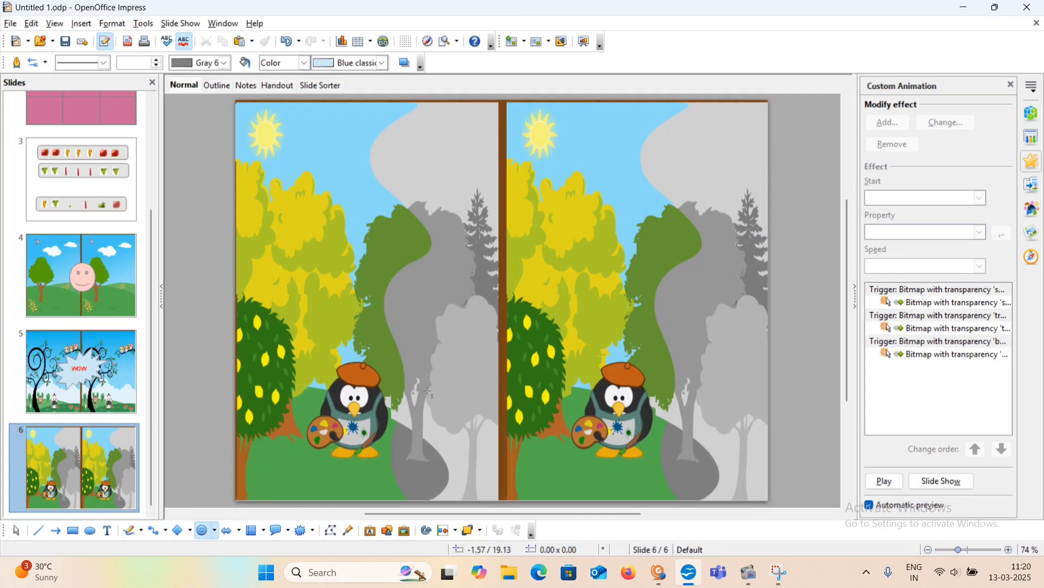
mouse_move(430, 230)
left_mouse_down()
mouse_move(553, 322)
mouse_move(616, 405)
left_mouse_up()
mouse_move(543, 361)
left_mouse_down()
mouse_move(506, 349)
mouse_move(535, 350)
left_mouse_up()
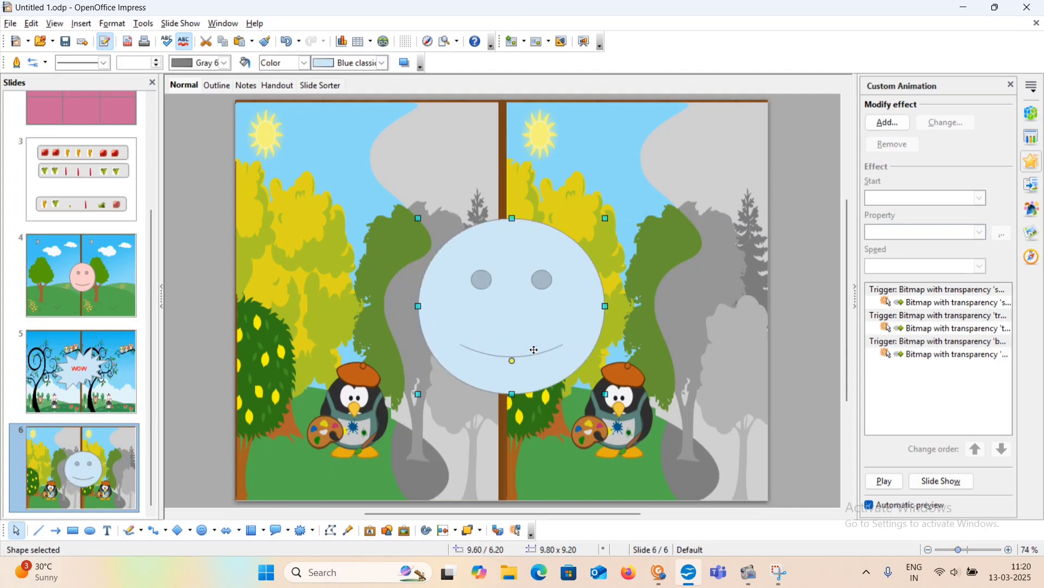
Fill the smiley face with the colour Yellow green.
left_click(1035, 118)
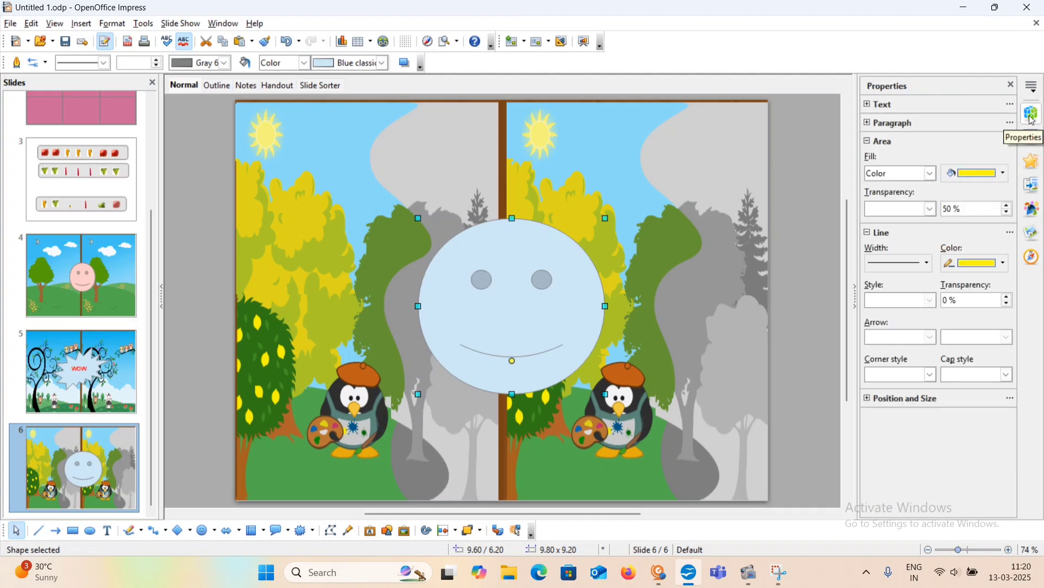
left_click(1007, 174)
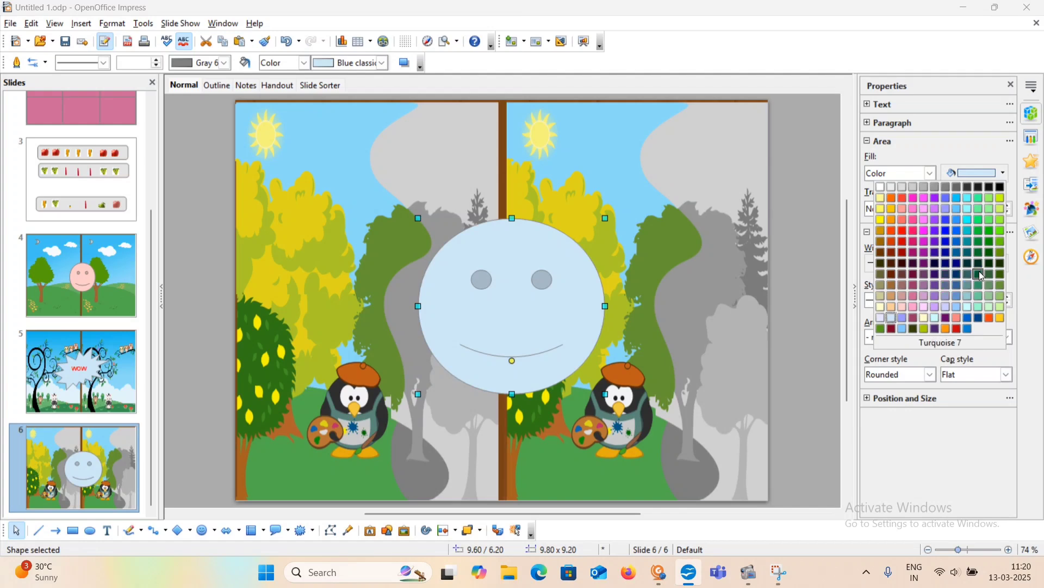
left_click(982, 209)
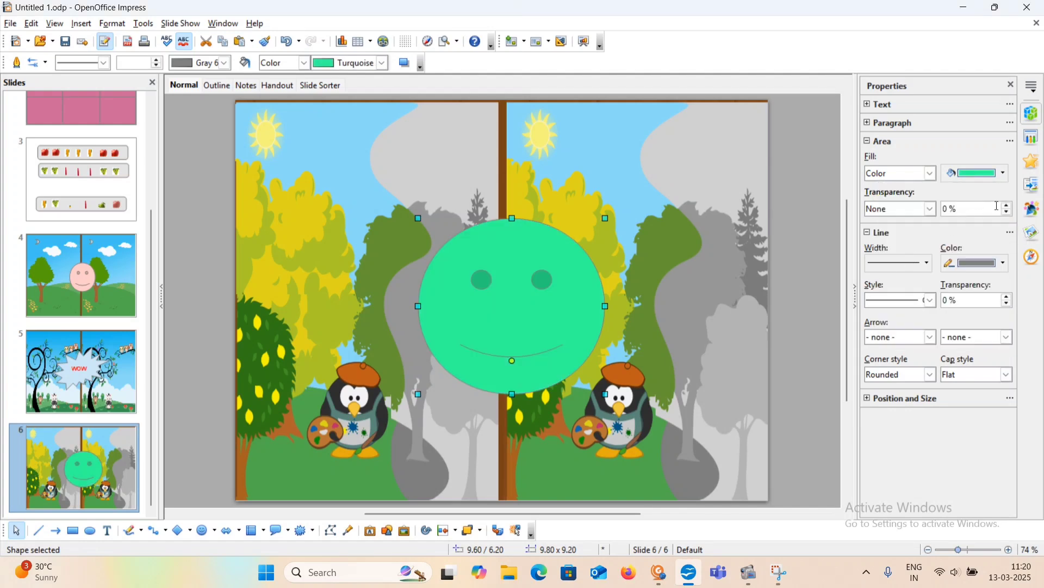
left_click(1004, 173)
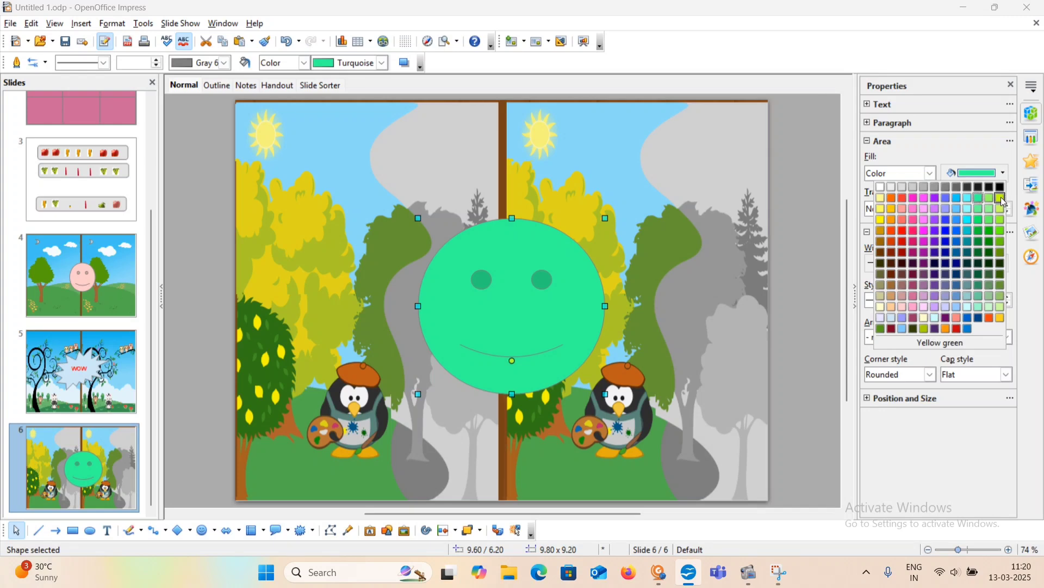
left_click(1002, 199)
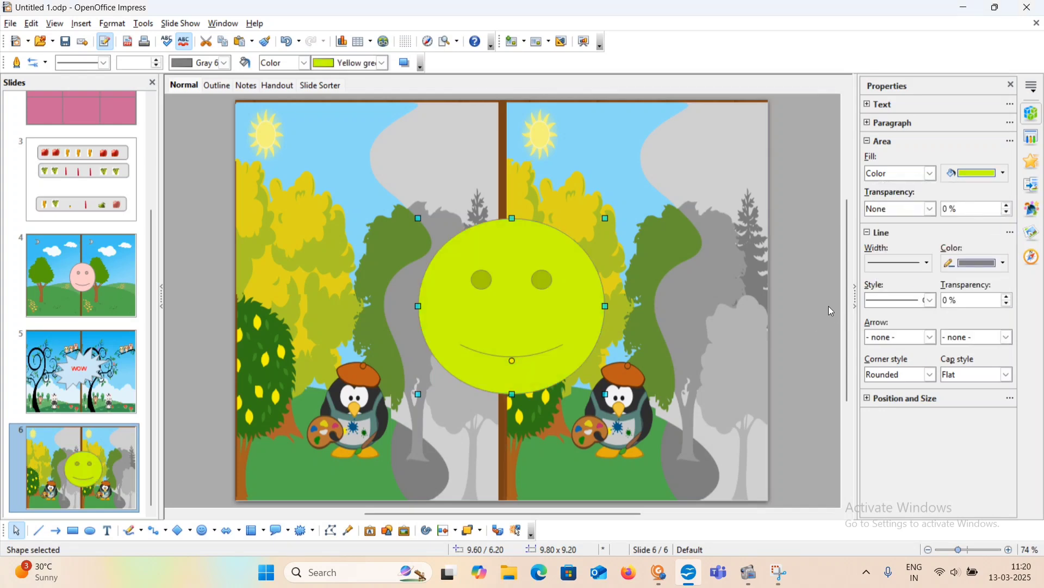
Name the smiley face shape on slide 6 "wow".
right_click(516, 320)
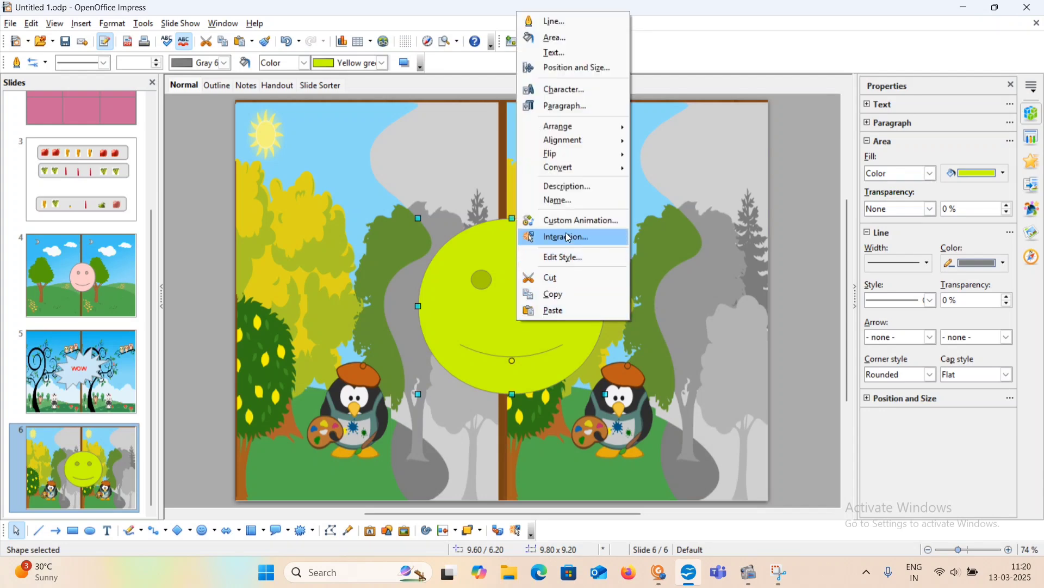
left_click(566, 201)
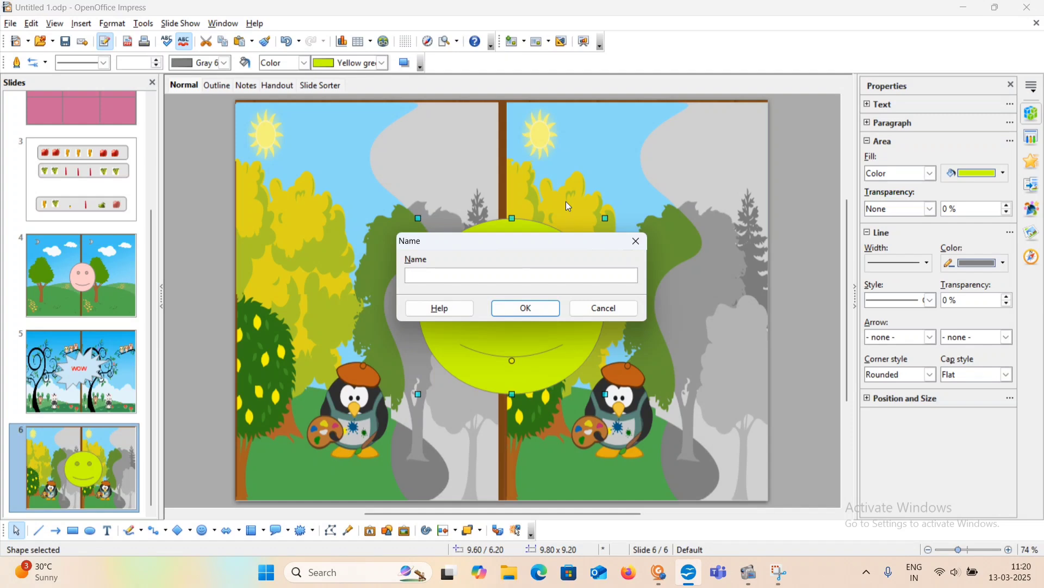
type("s")
key("BackSpace")
type("wow")
left_click(540, 307)
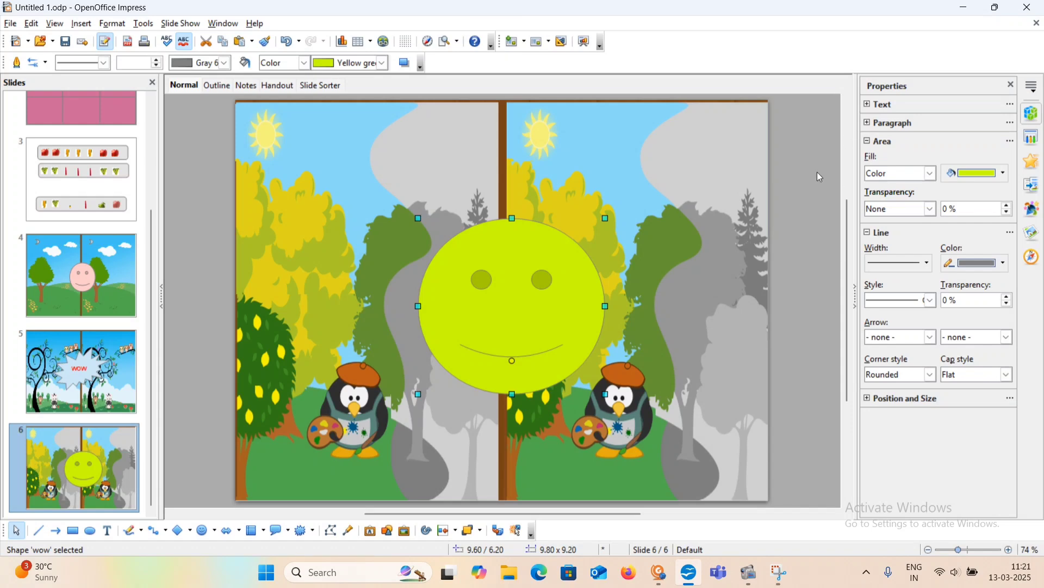
Add a Dissolve In entrance effect to the smiley face shape "wow".
left_click(1032, 166)
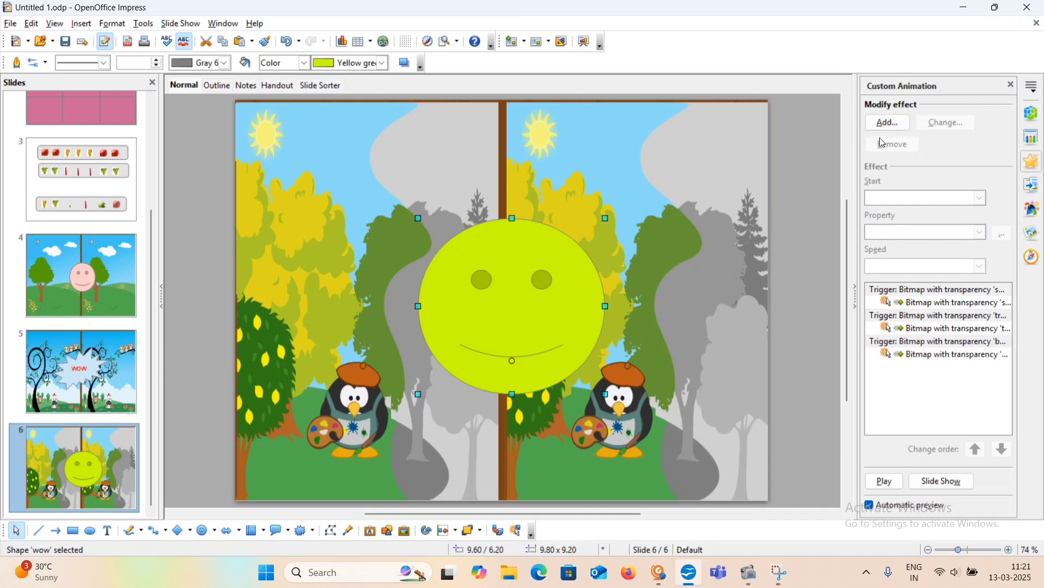
left_click(896, 125)
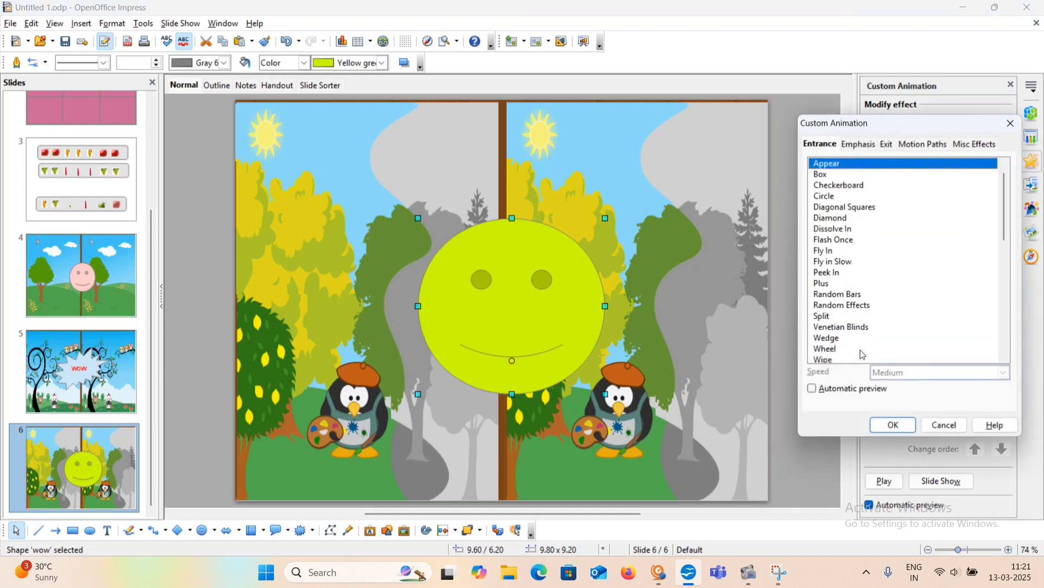
left_click(834, 230)
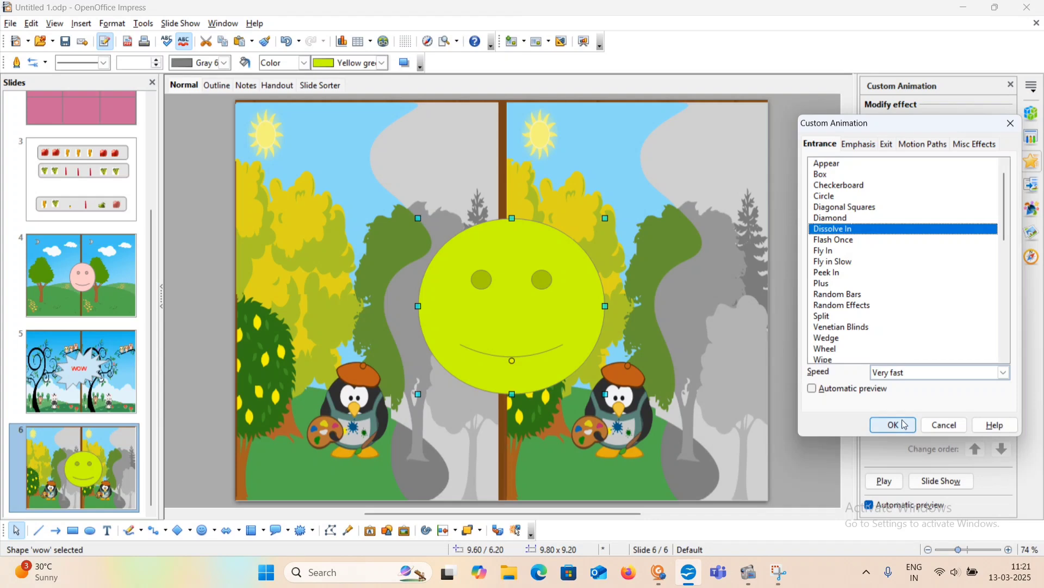
left_click(906, 425)
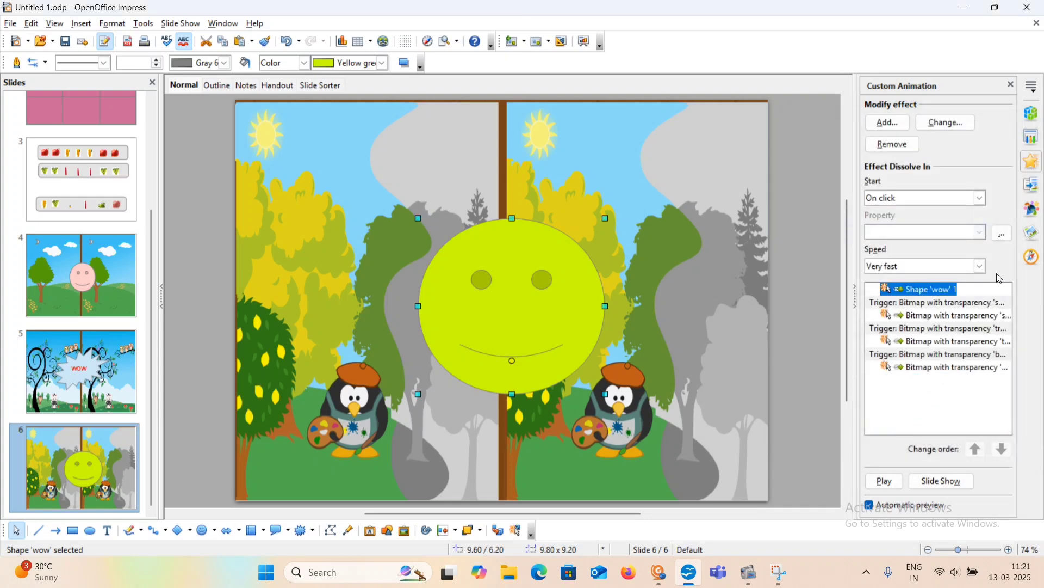
Trigger the smiley's Dissolve In effect on click of the first scene's "bear" picture and set its start to After previous.
left_click(1003, 235)
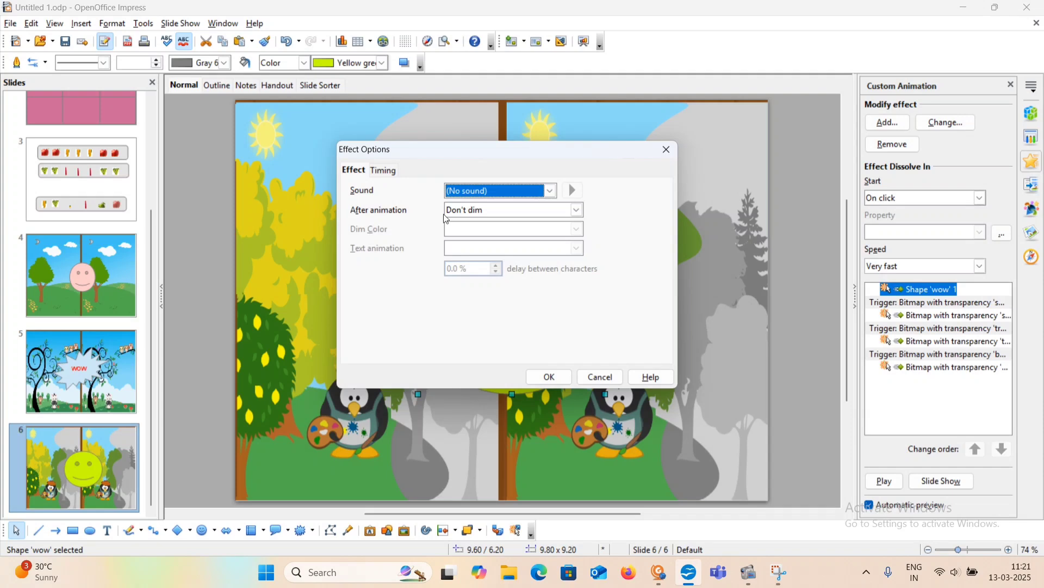
left_click(385, 171)
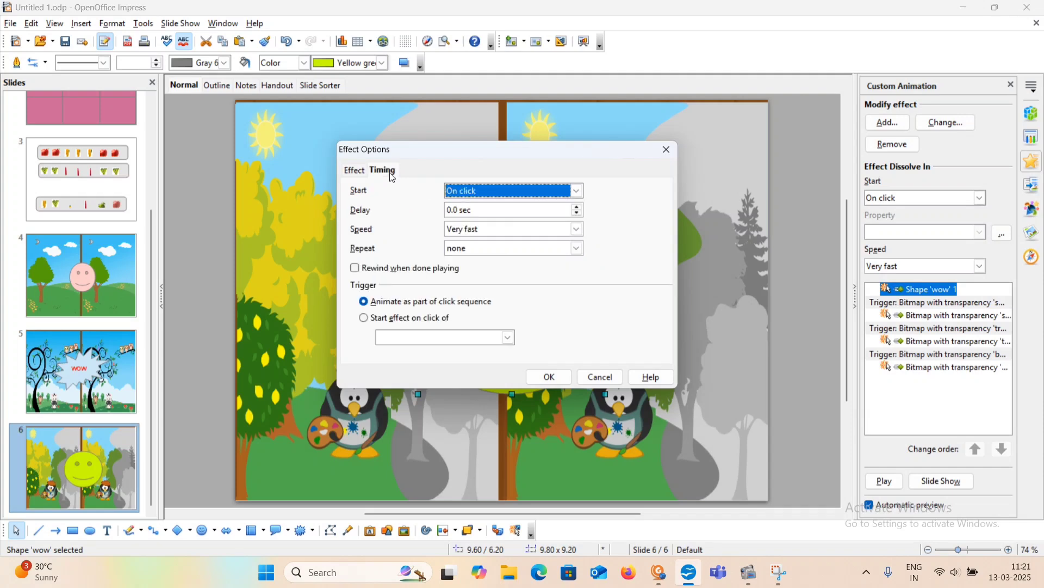
left_click(364, 318)
left_click(508, 338)
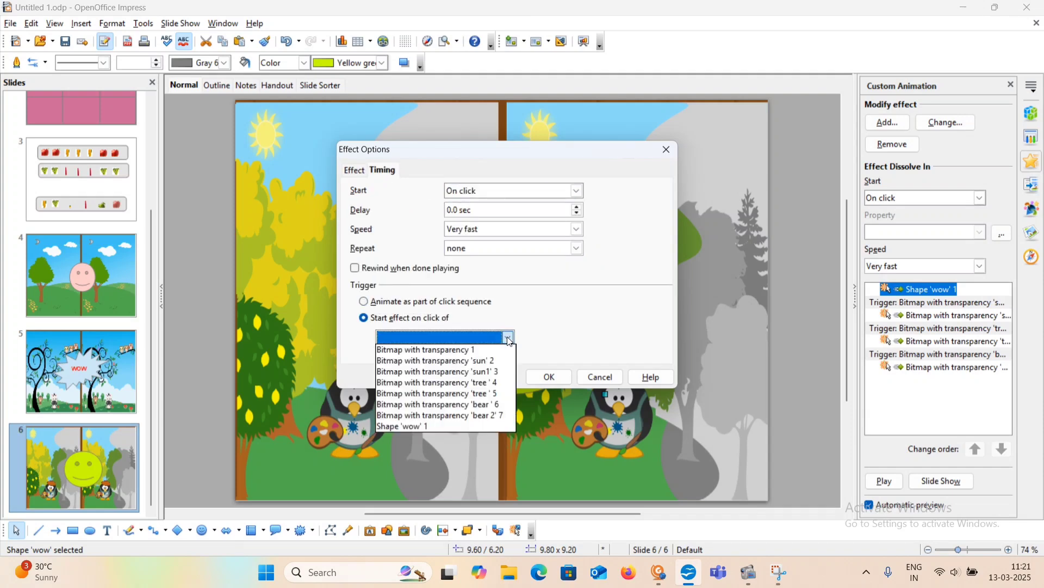
left_click(454, 407)
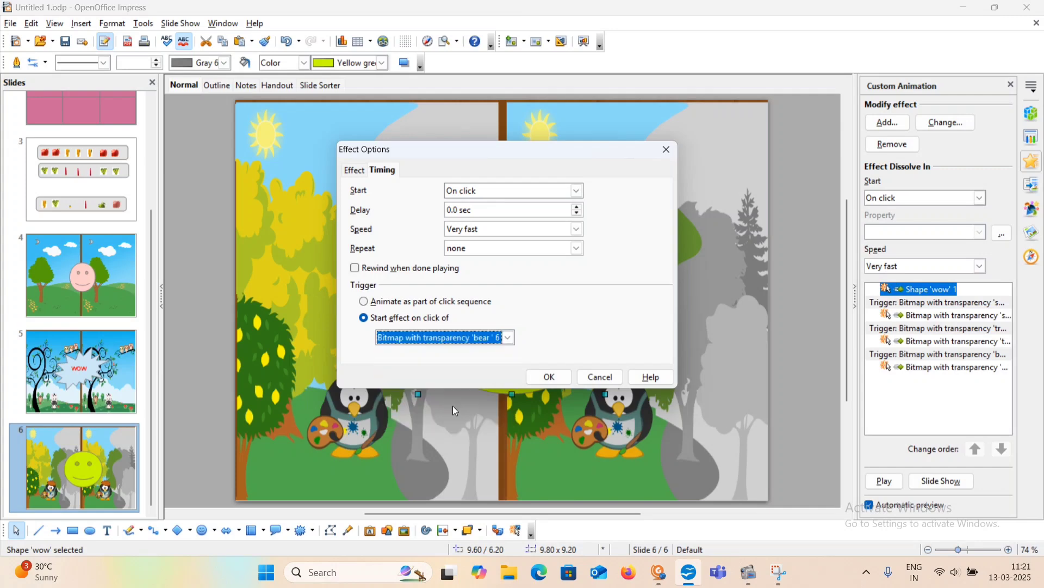
left_click(577, 191)
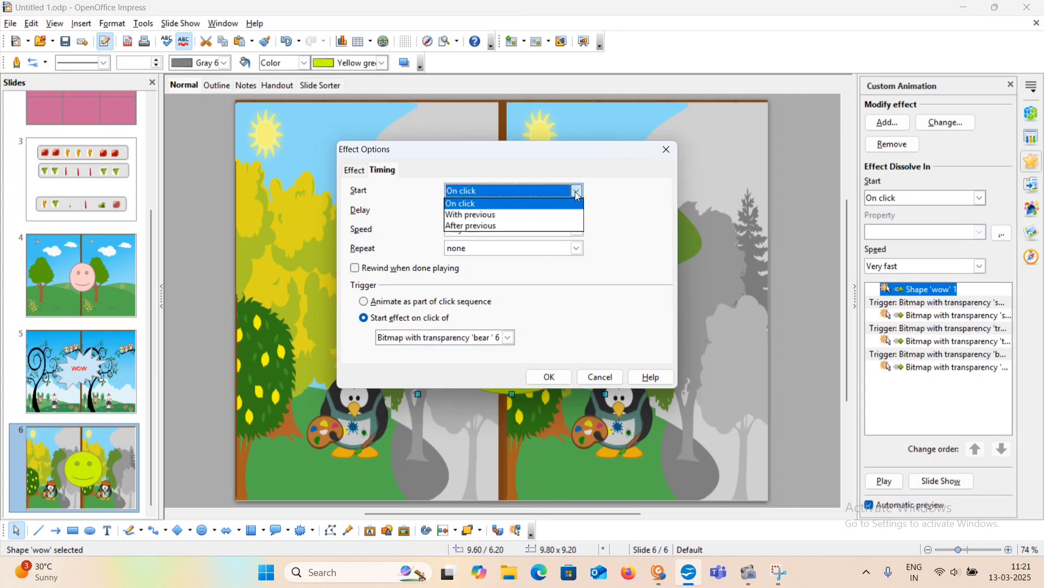
left_click(523, 226)
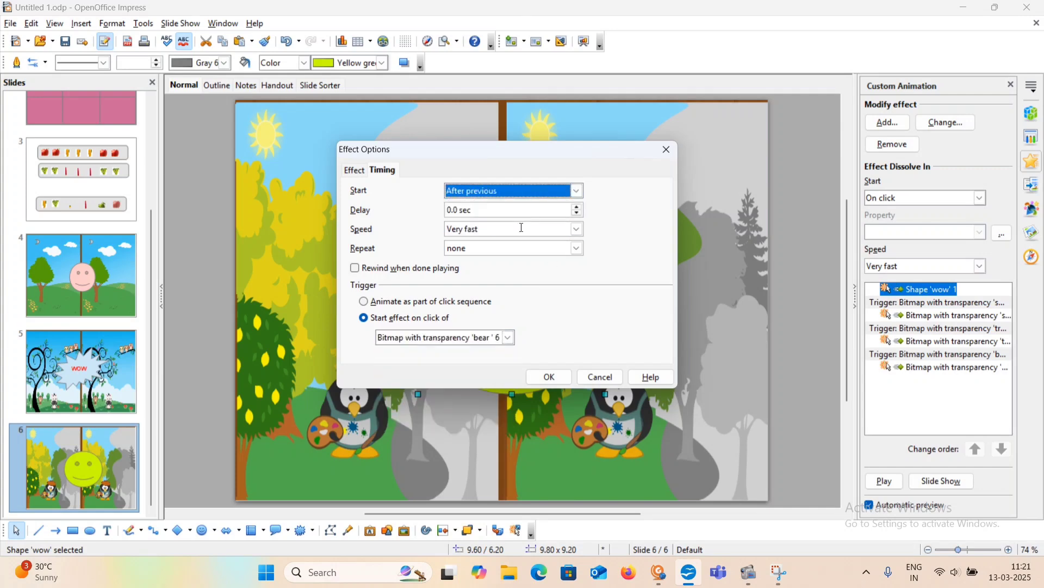
left_click(550, 377)
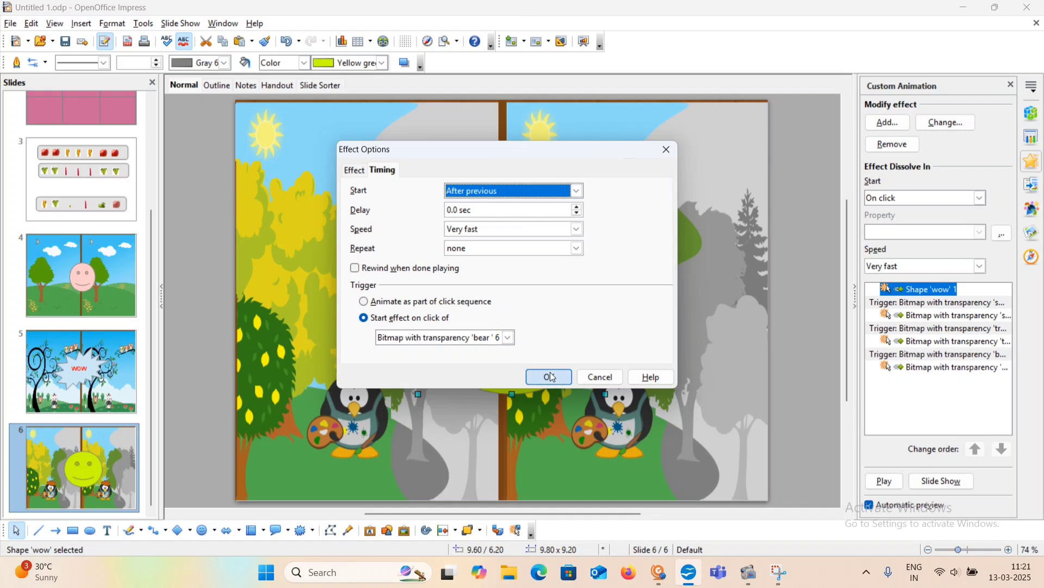
left_click(799, 319)
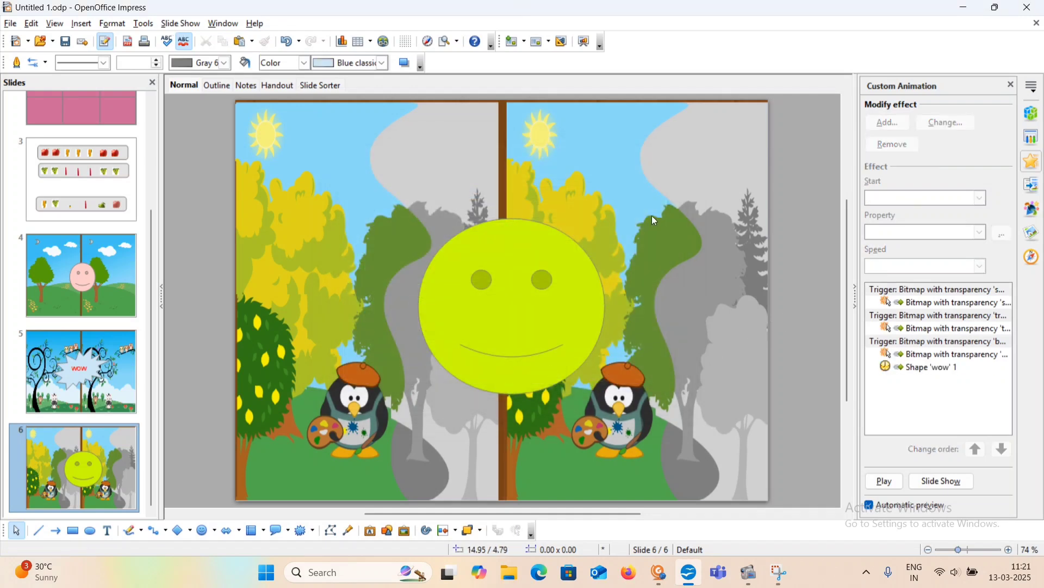
Set the delay of the "wow" shape's Dissolve In effect to 2.5 sec.
left_click(952, 369)
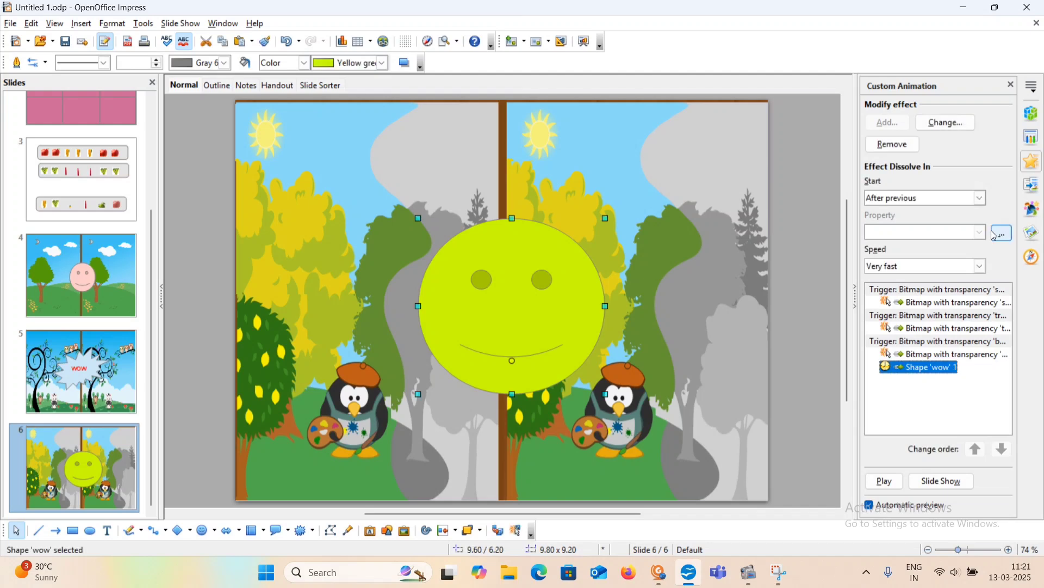
left_click(1004, 234)
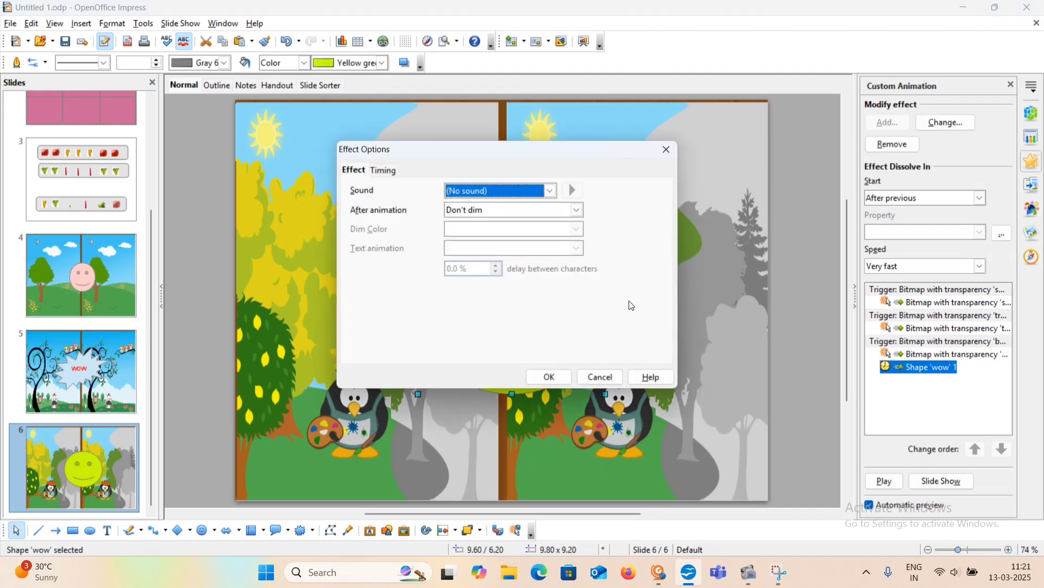
left_click(388, 172)
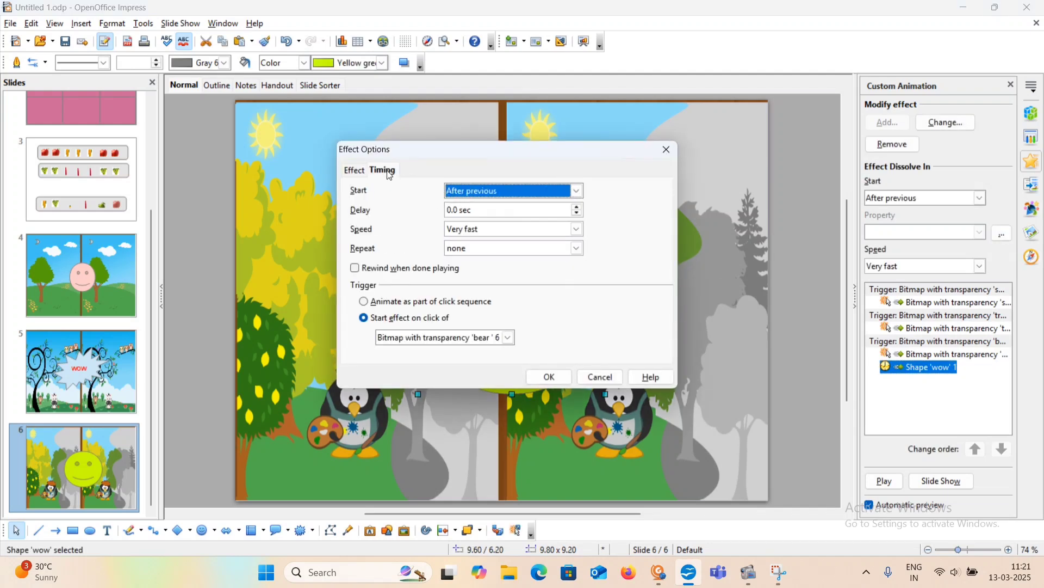
left_click(579, 207)
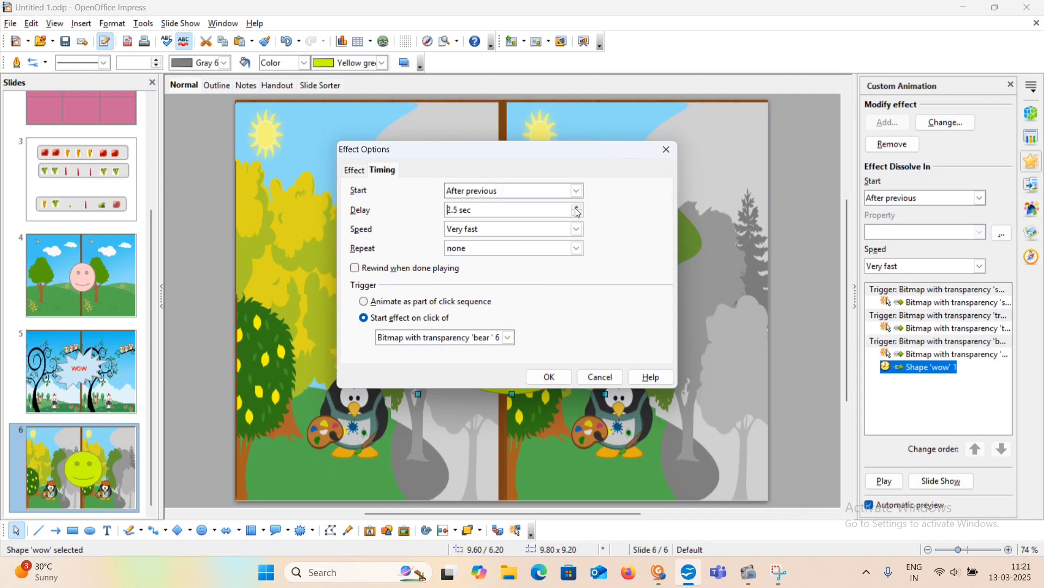
left_click(576, 208)
left_click(577, 207)
left_click(577, 207)
left_click(580, 207)
left_click(550, 377)
left_click(817, 299)
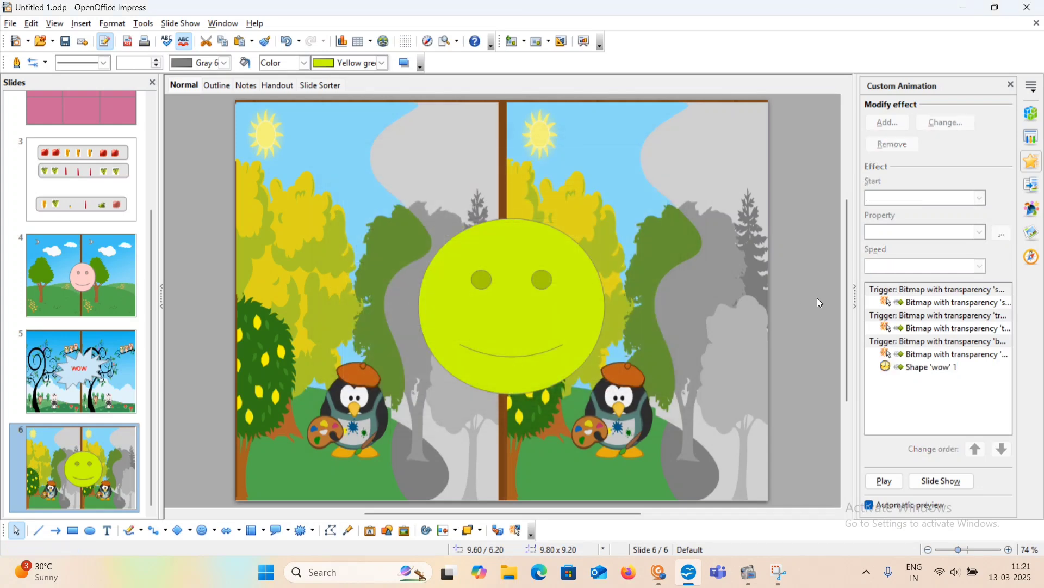
Run the slide show, test the first scene's sun, tree and penguin triggers with the delayed smiley, and return to editing.
left_click(180, 23)
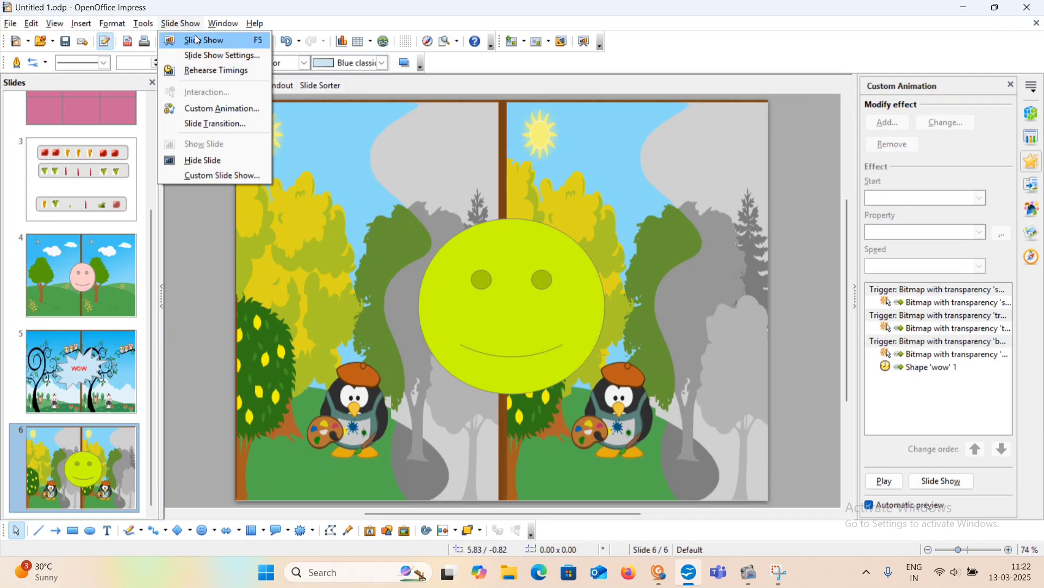
left_click(199, 41)
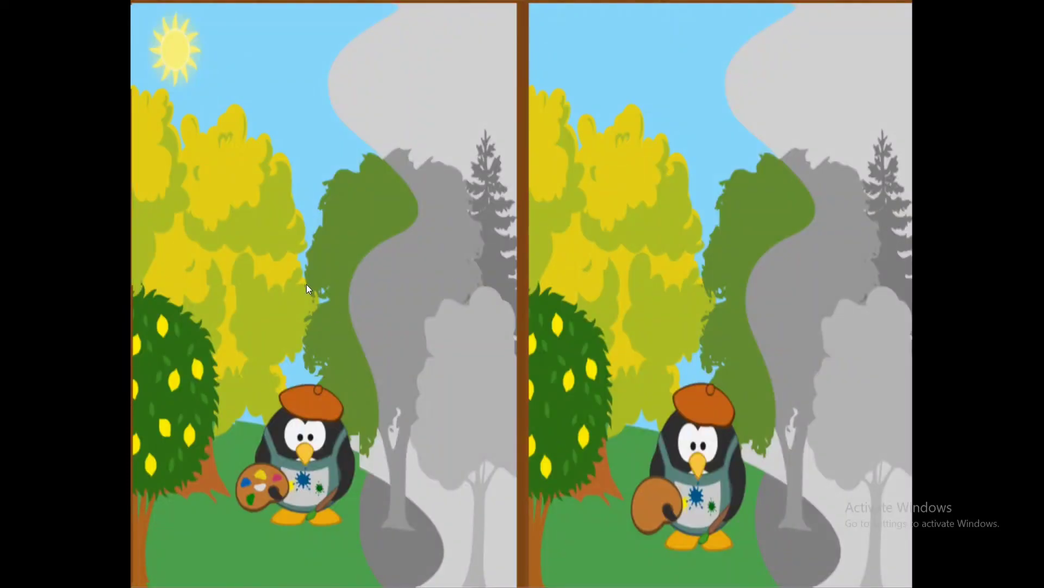
left_click(175, 47)
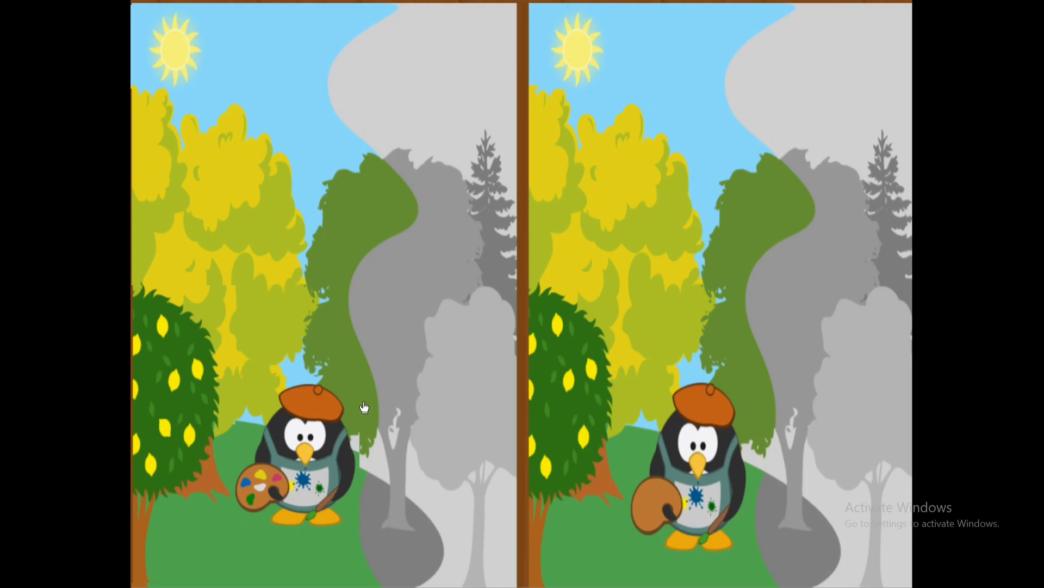
left_click(165, 425)
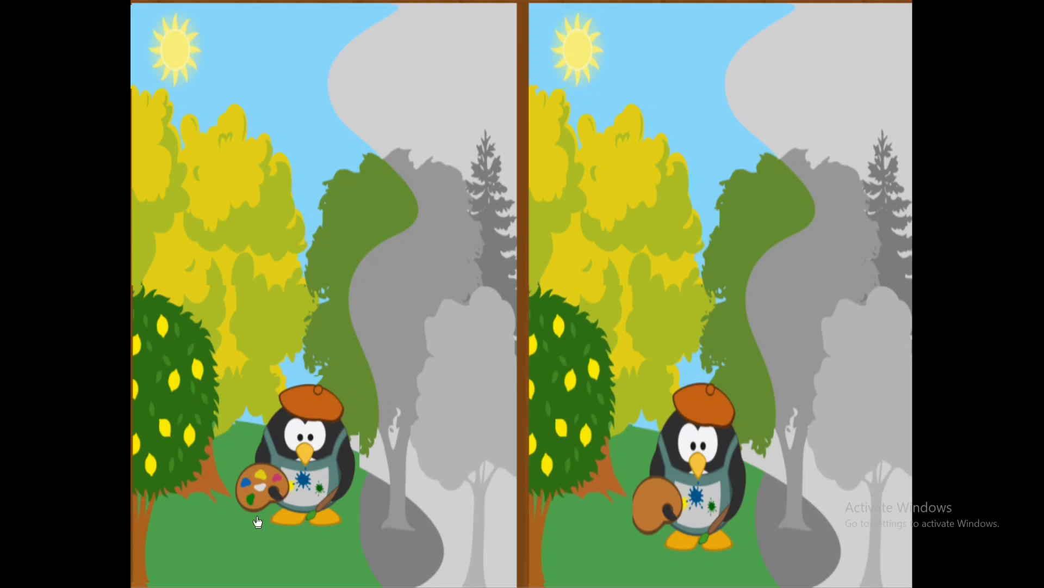
left_click(252, 490)
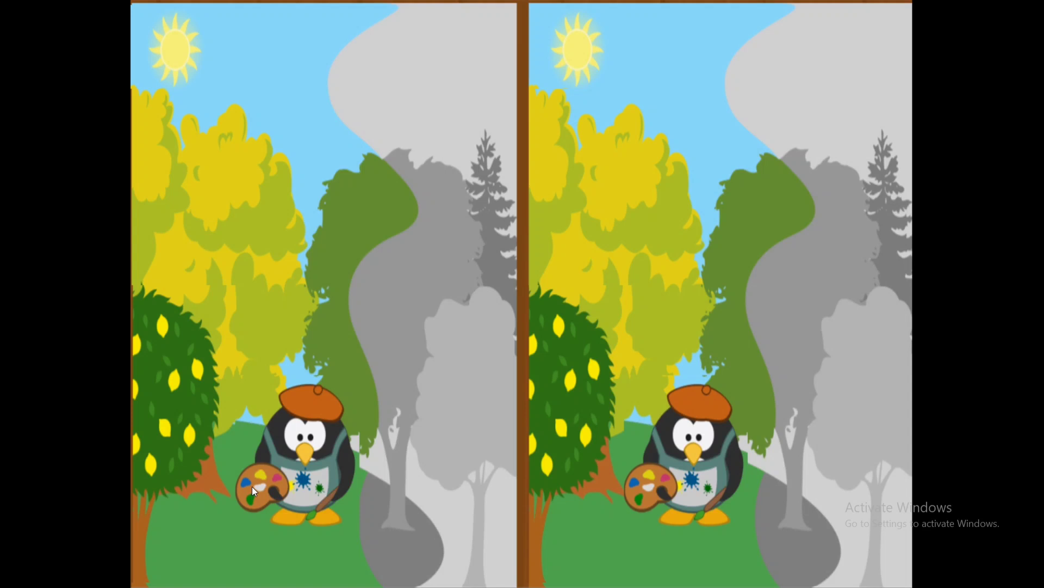
left_click(954, 310)
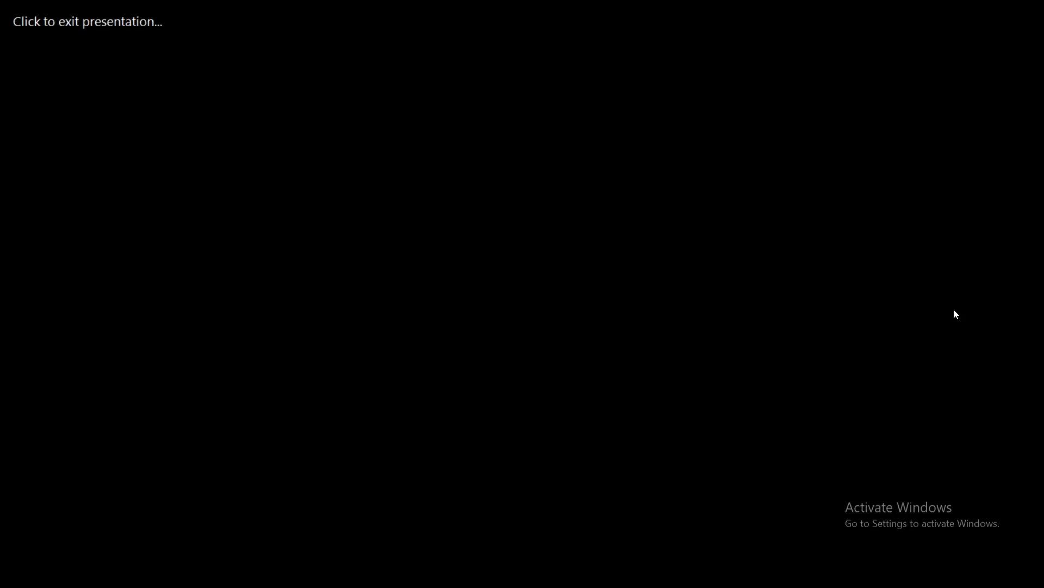
left_click(954, 310)
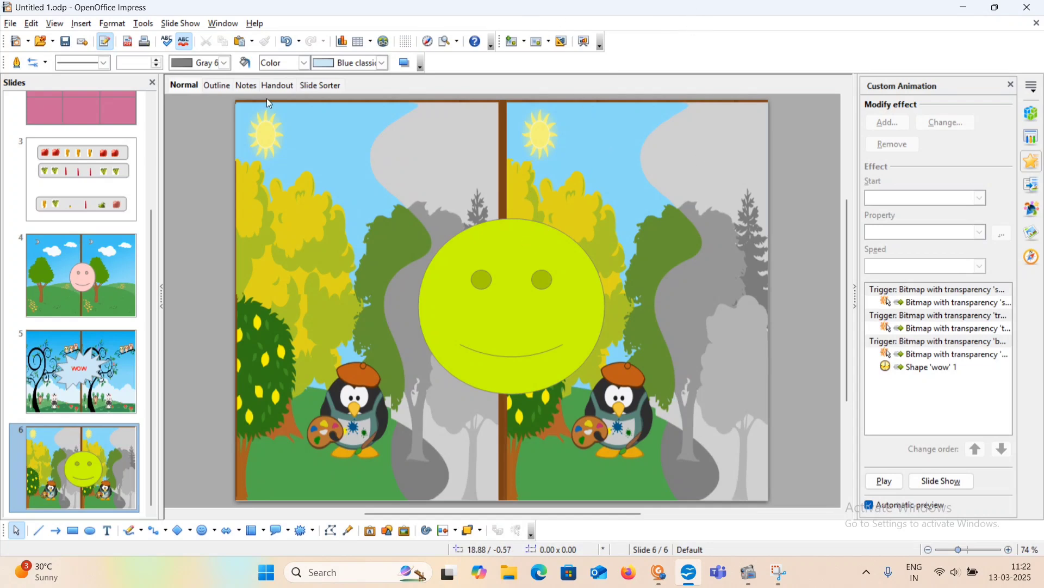
Save the presentation.
left_click(68, 42)
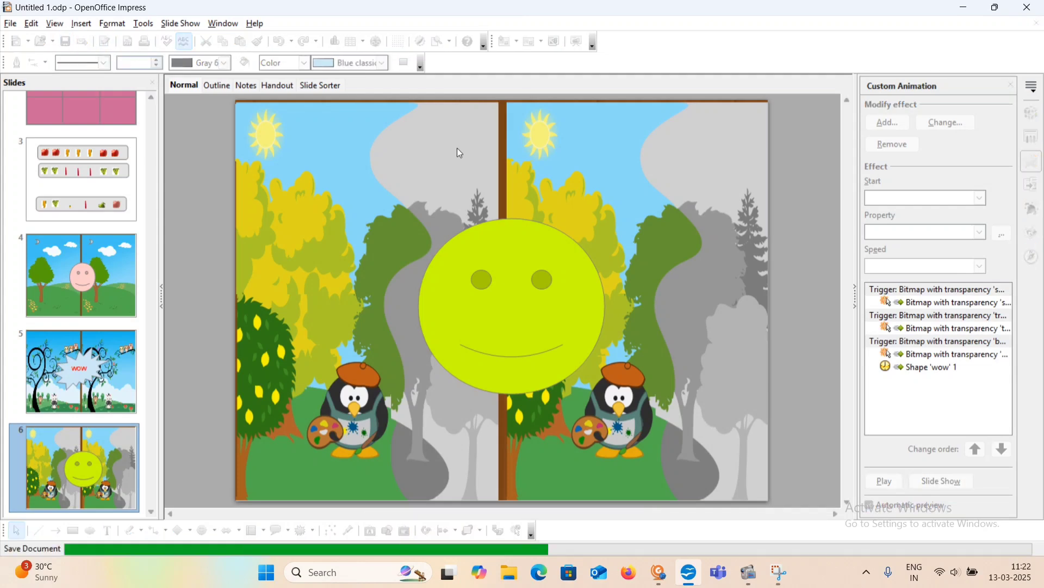